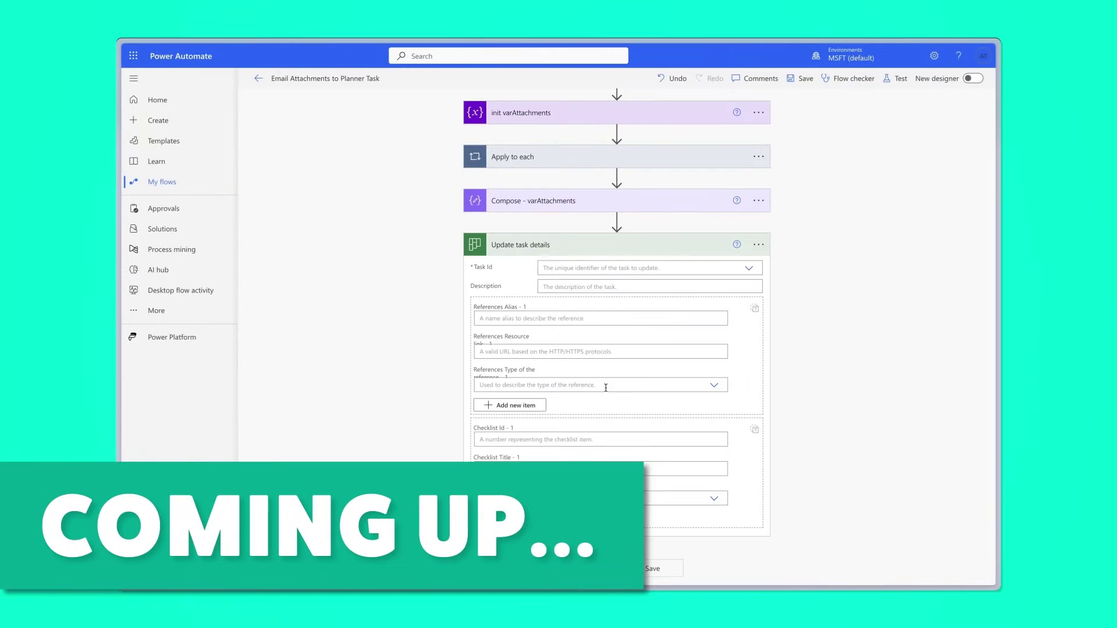
Set the task's Task Id to the Compose Outputs and its References to varAttachments
{"action": "left_click", "coordinate": [742, 268]}
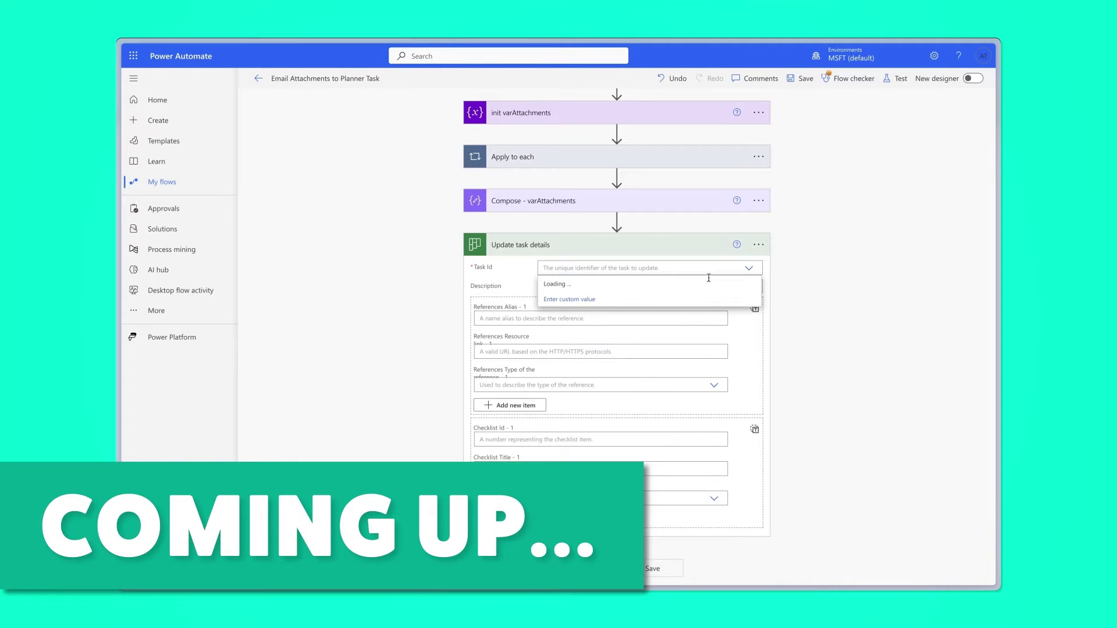
{"action": "left_click", "coordinate": [605, 299]}
{"action": "left_click", "coordinate": [850, 492]}
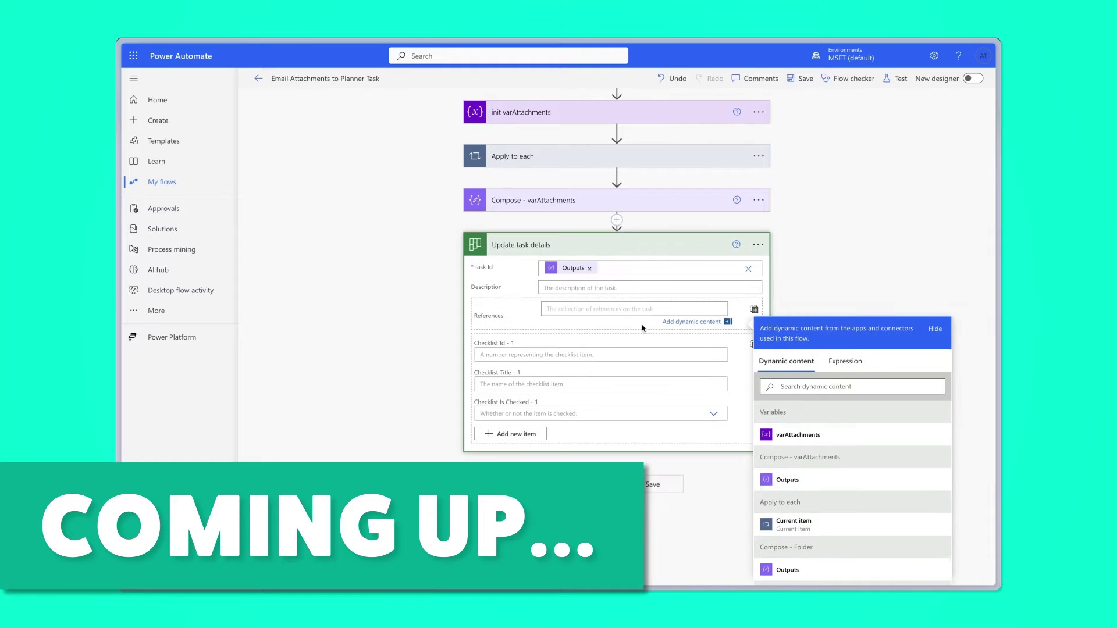
{"action": "left_click", "coordinate": [798, 434]}
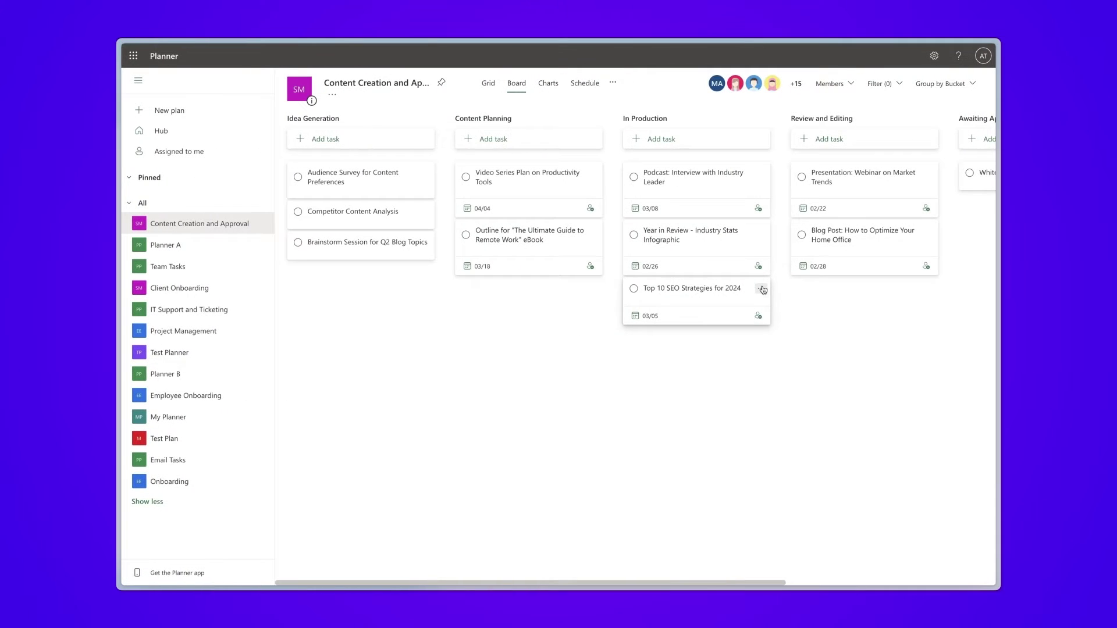
Copy the SEO task link and forward the SEO resources email to the tutorials mailbox
{"action": "left_click", "coordinate": [760, 289]}
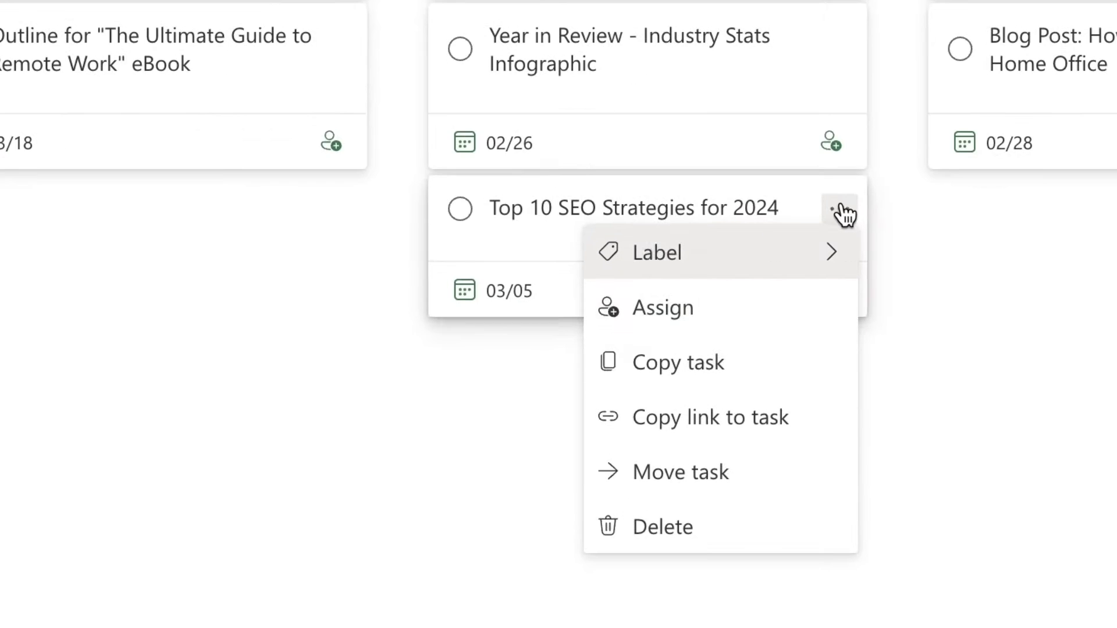
{"action": "left_click", "coordinate": [798, 416]}
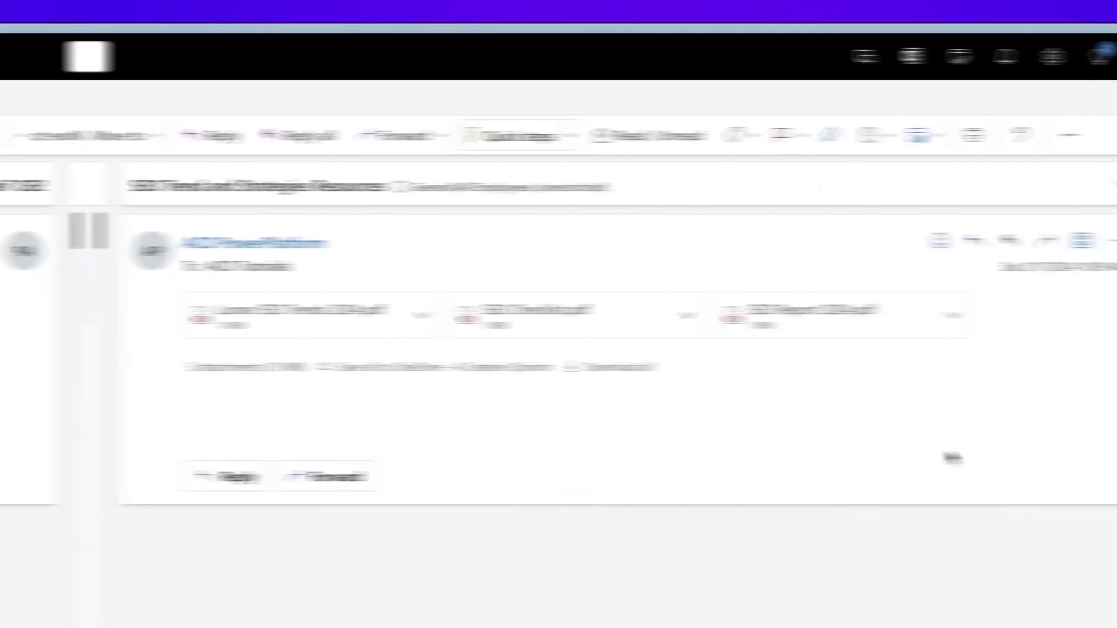
{"action": "left_click", "coordinate": [1047, 241]}
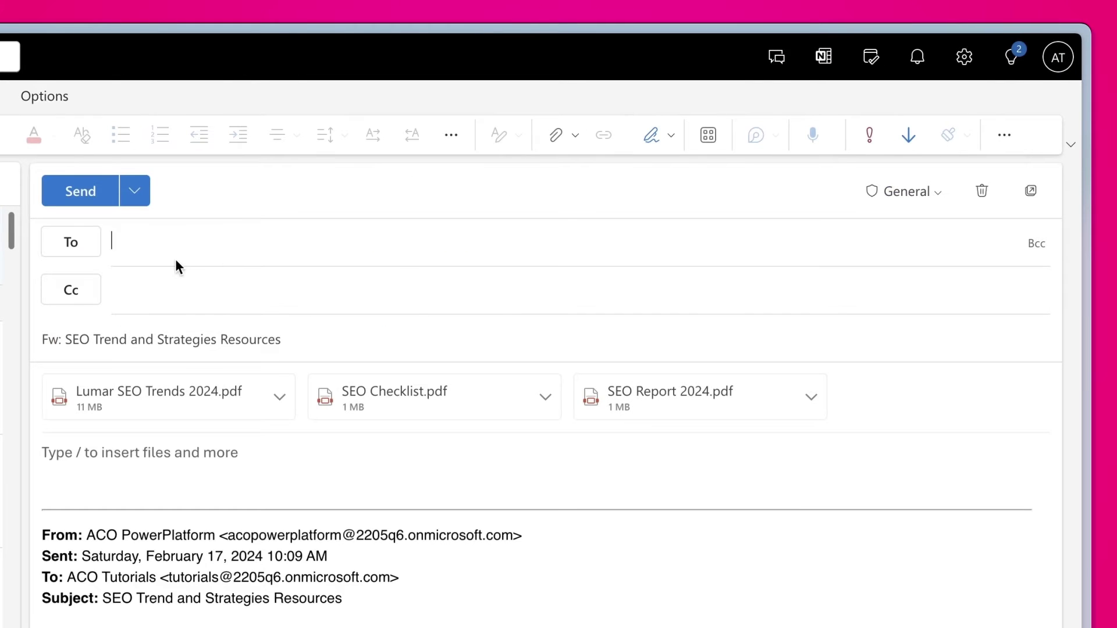
{"action": "type", "text": "aco"}
{"action": "left_click", "coordinate": [172, 294]}
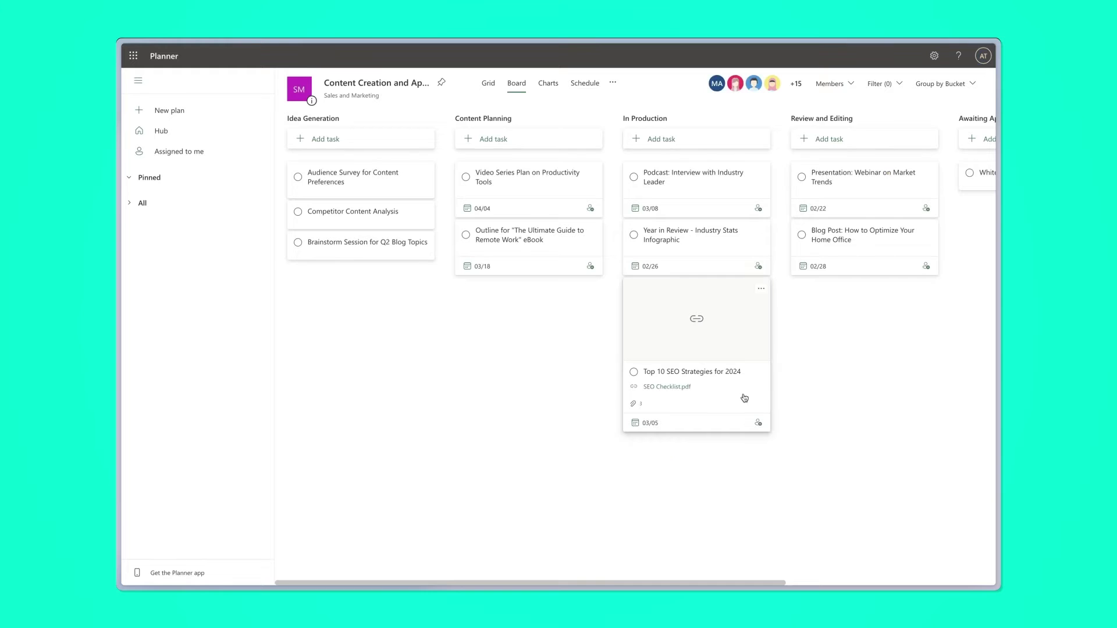
Open the SEO task's first attached file, then add a new trigger condition
{"action": "left_click", "coordinate": [744, 397]}
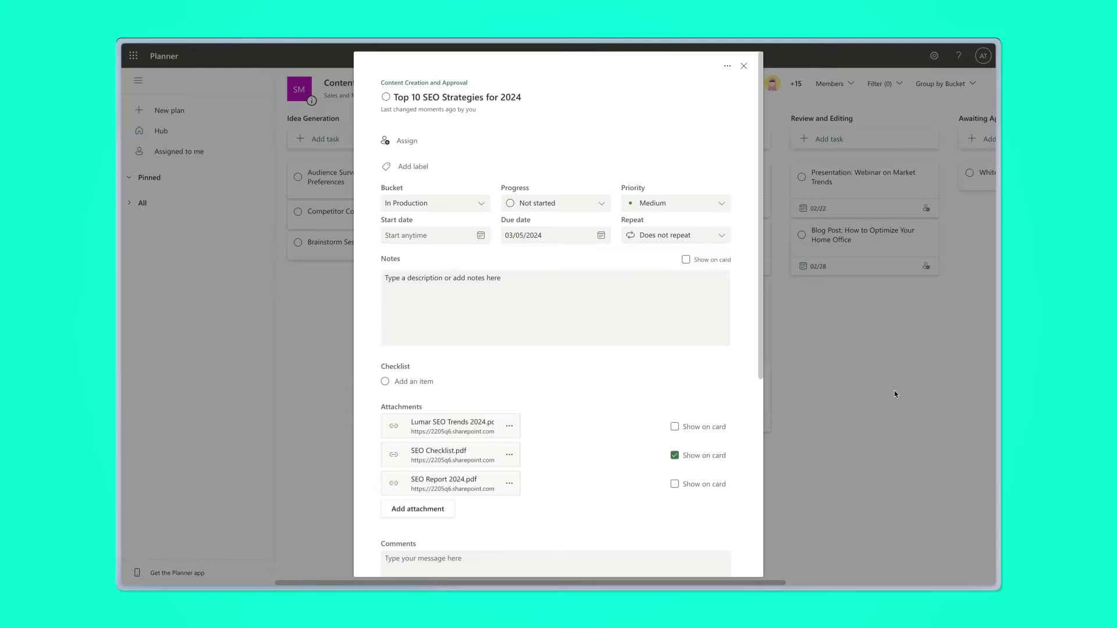
{"action": "left_click", "coordinate": [474, 430]}
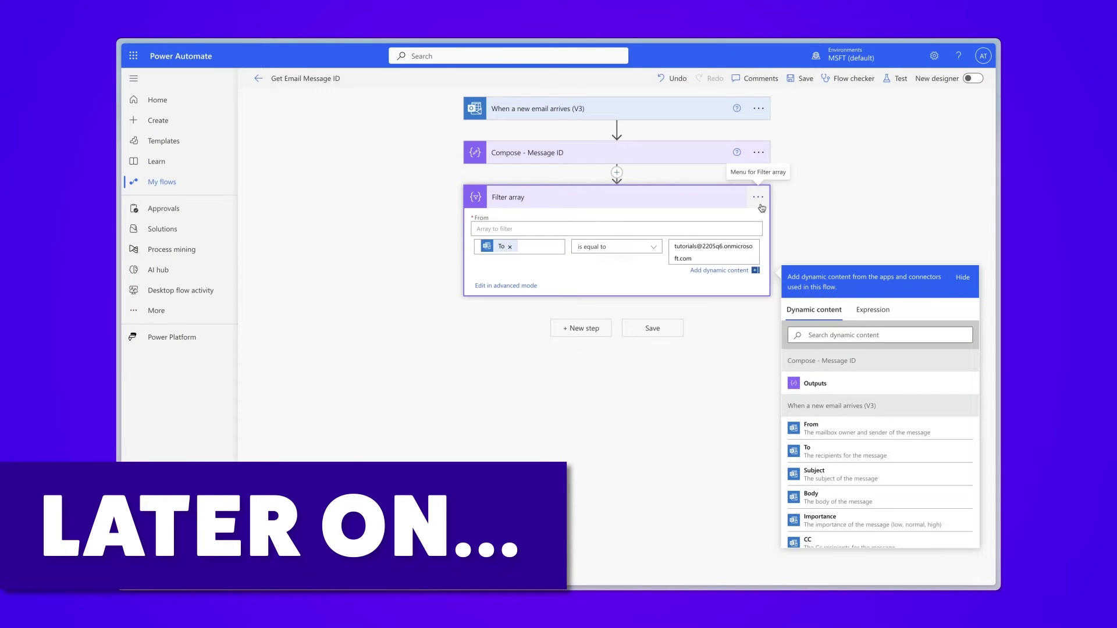
{"action": "left_click", "coordinate": [758, 198]}
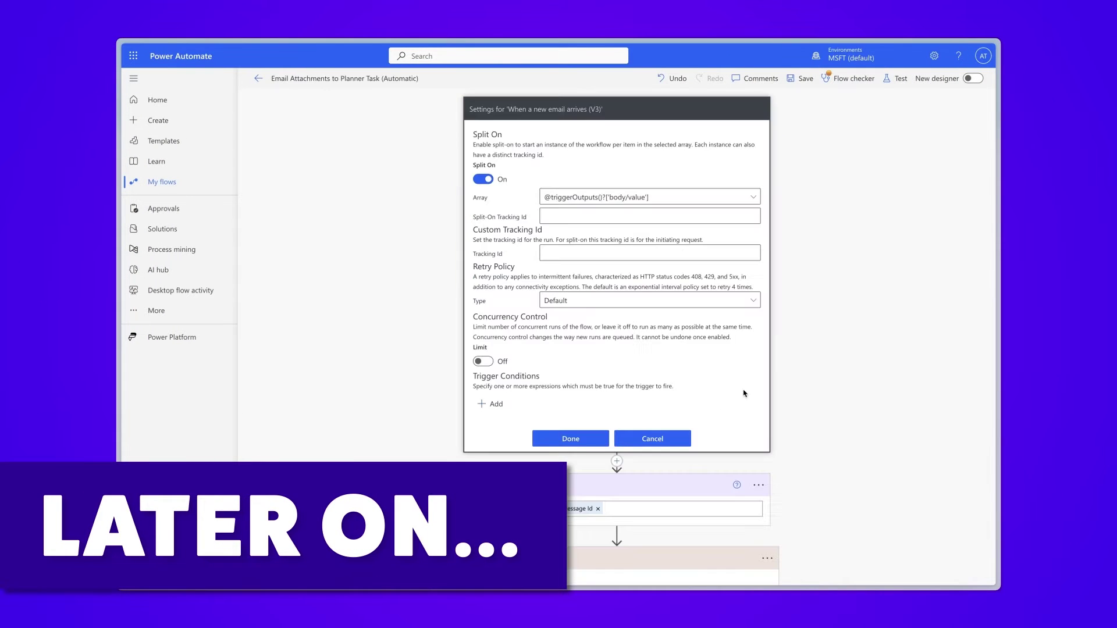
{"action": "left_click", "coordinate": [494, 403]}
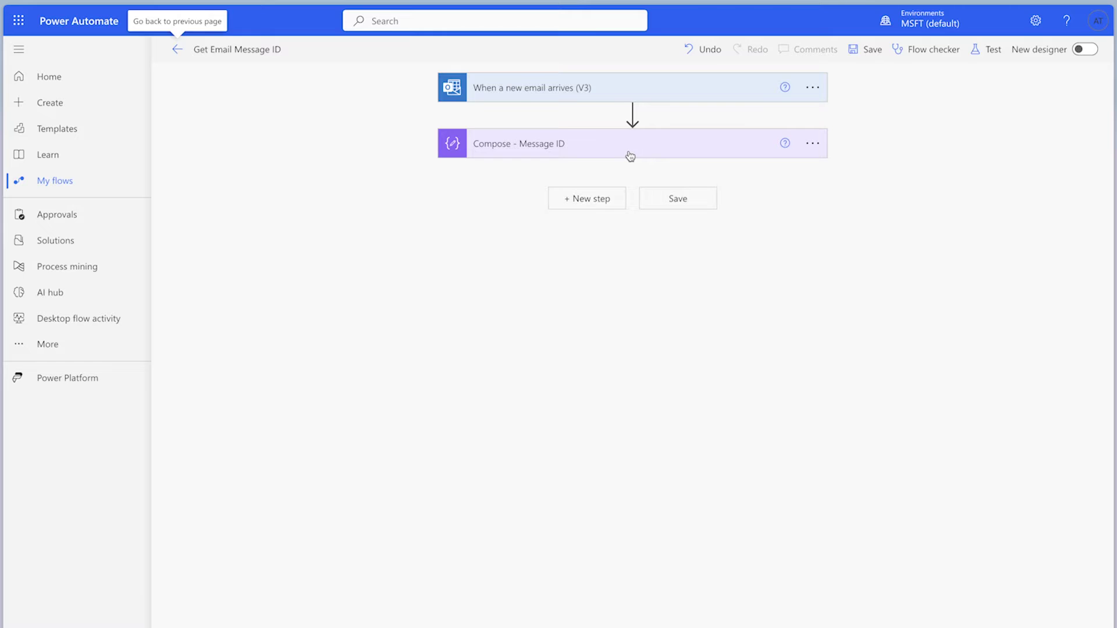
Run a manual test of the flow, then copy the Top 10 SEO Strategies for 2024 task link
{"action": "left_click", "coordinate": [630, 155]}
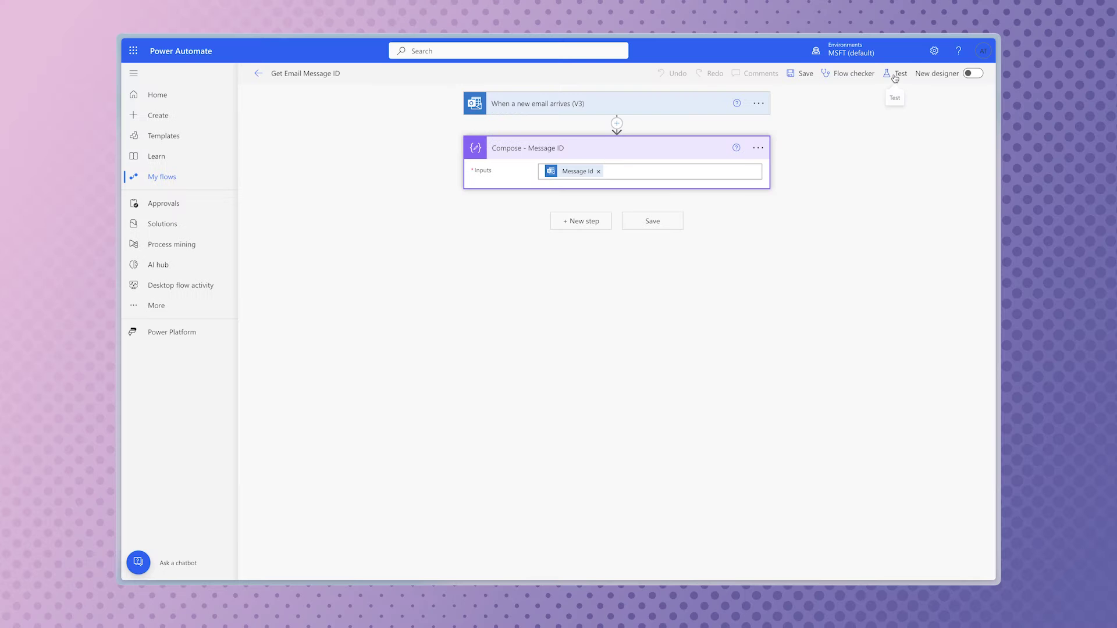
{"action": "left_click", "coordinate": [1044, 17]}
{"action": "left_click", "coordinate": [837, 99]}
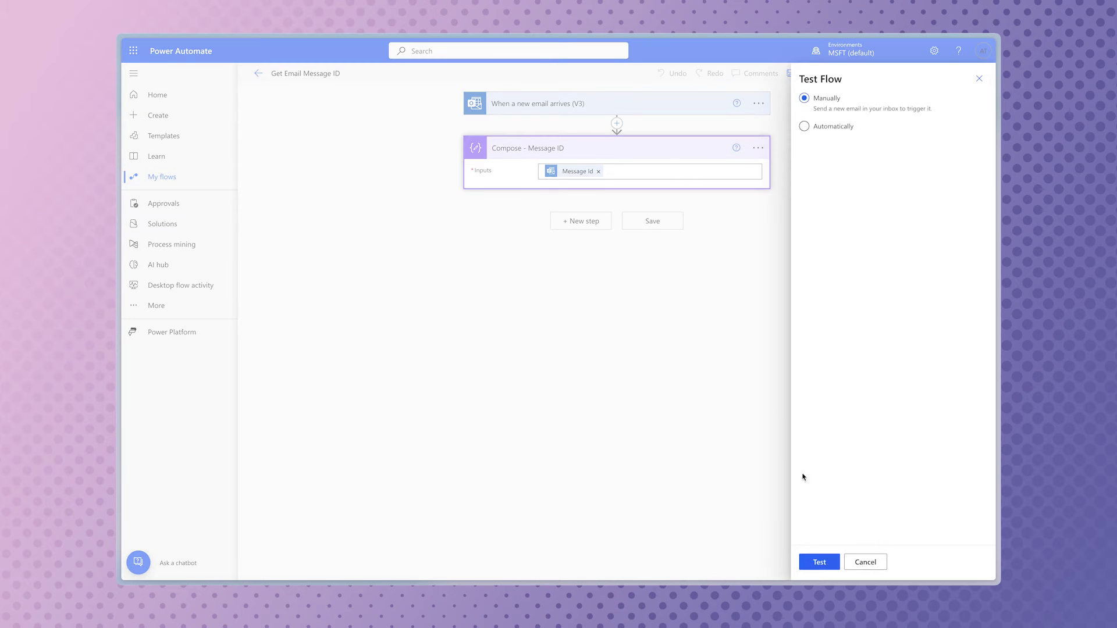
{"action": "left_click", "coordinate": [819, 560]}
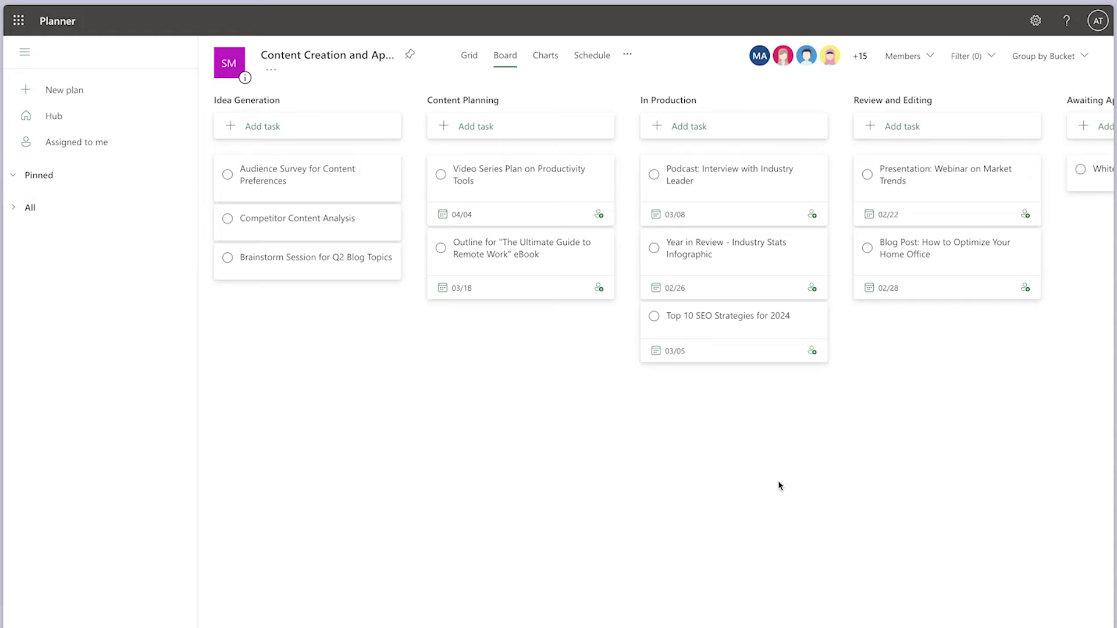
{"action": "left_click", "coordinate": [816, 317]}
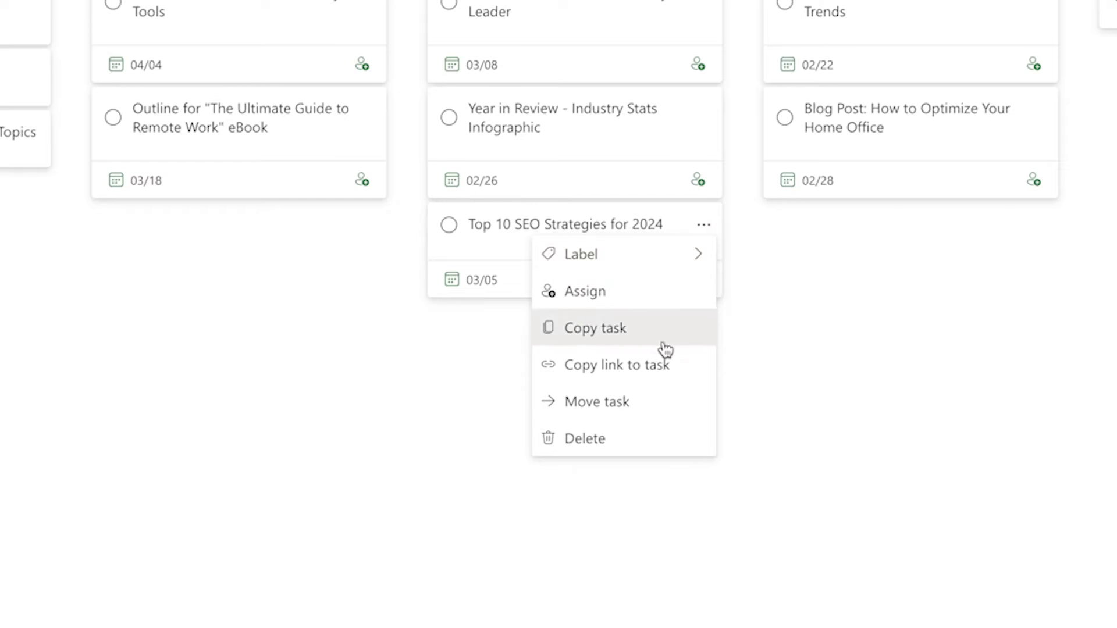
{"action": "left_click", "coordinate": [656, 365]}
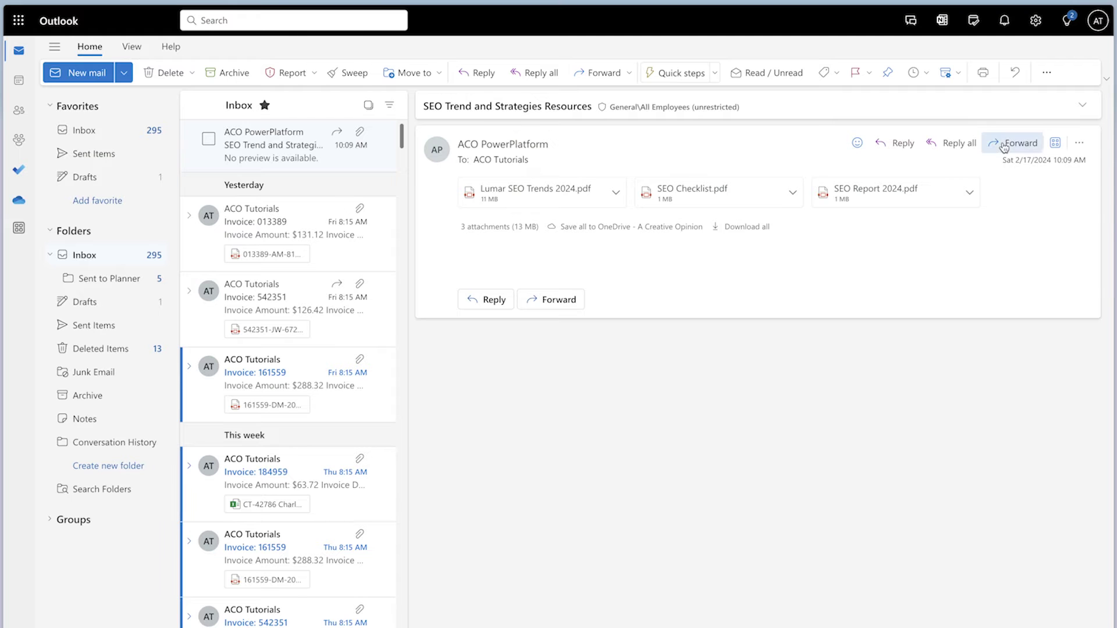
Forward the SEO resources email to the tutorials mailbox with the pasted task link as subject
{"action": "left_click", "coordinate": [1012, 143]}
{"action": "left_click", "coordinate": [518, 148]}
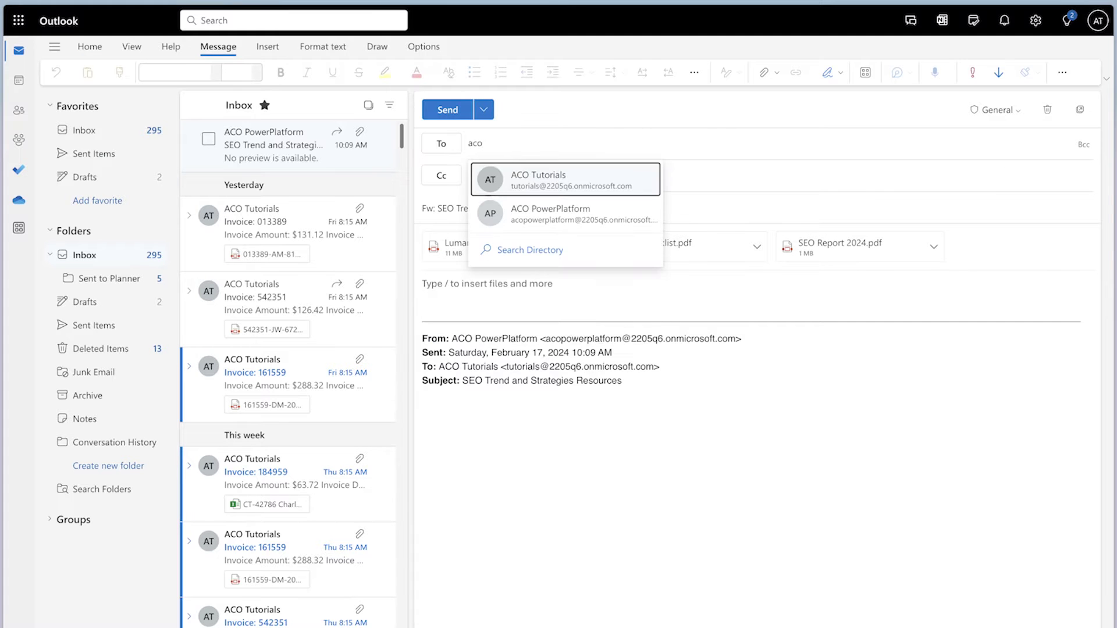
{"action": "left_click", "coordinate": [537, 177]}
{"action": "triple_click", "coordinate": [479, 208]}
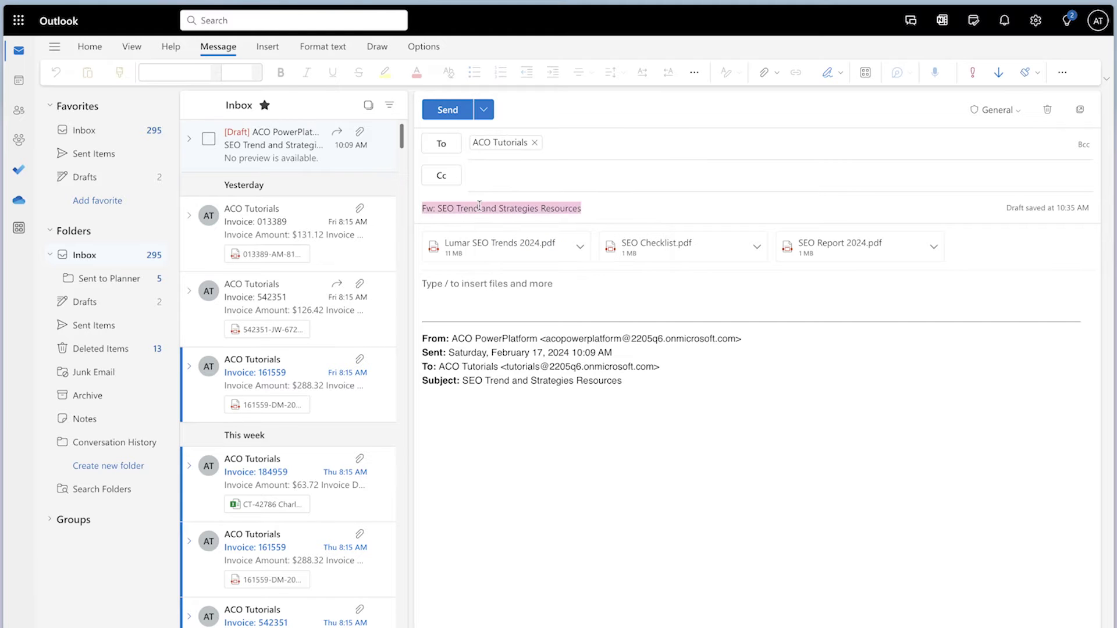
{"action": "key", "text": "ctrl+v"}
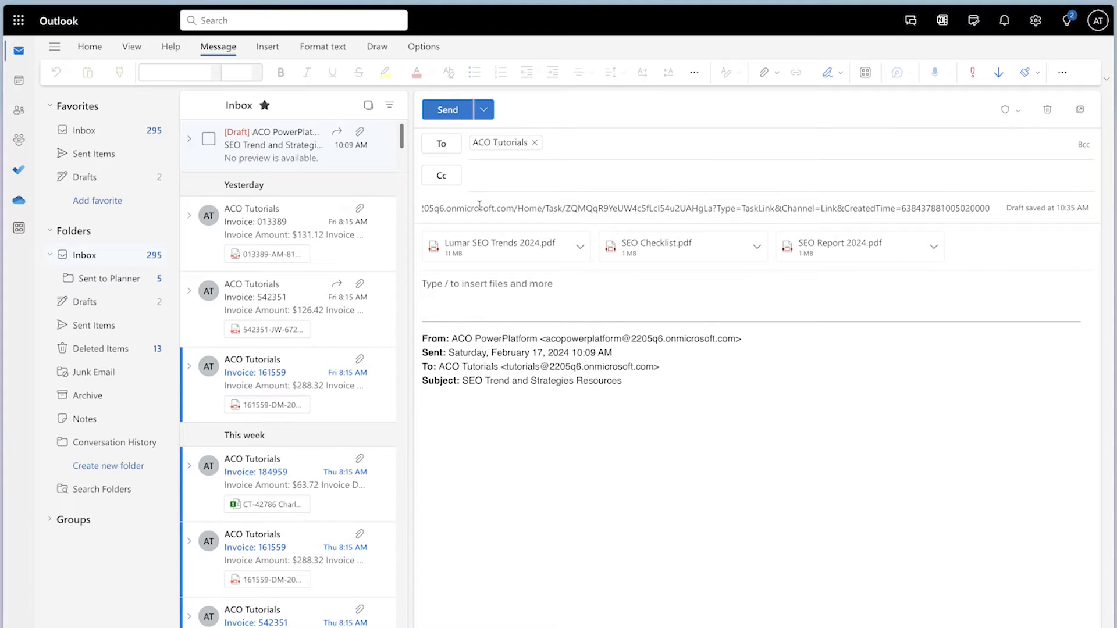
{"action": "left_click", "coordinate": [447, 109]}
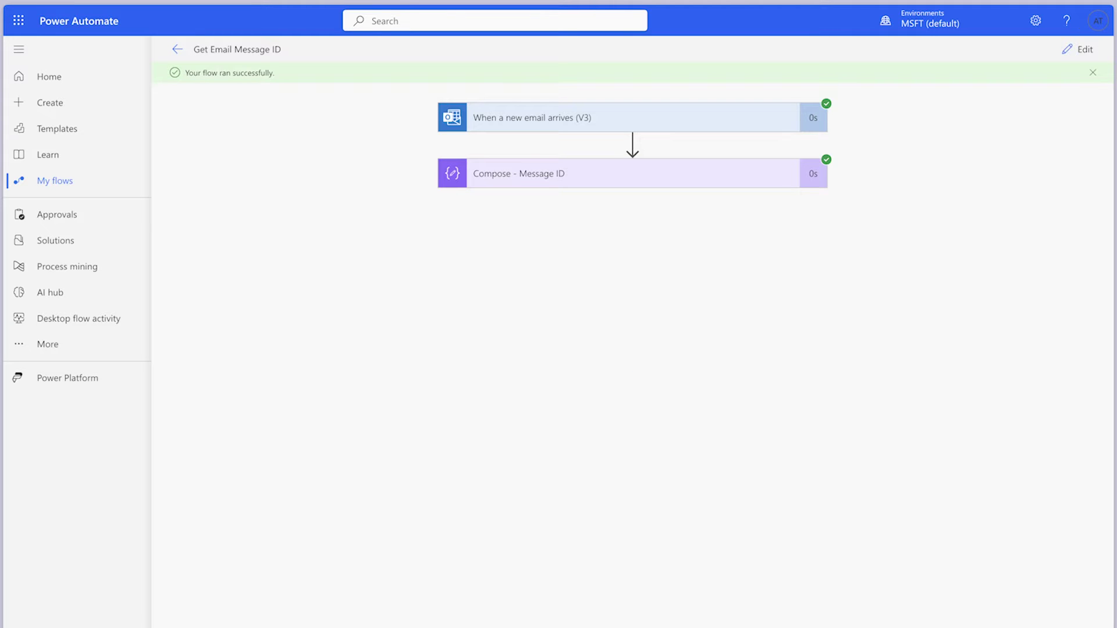
Copy the Message ID value from the Compose - Message ID run output
{"action": "left_click", "coordinate": [575, 176]}
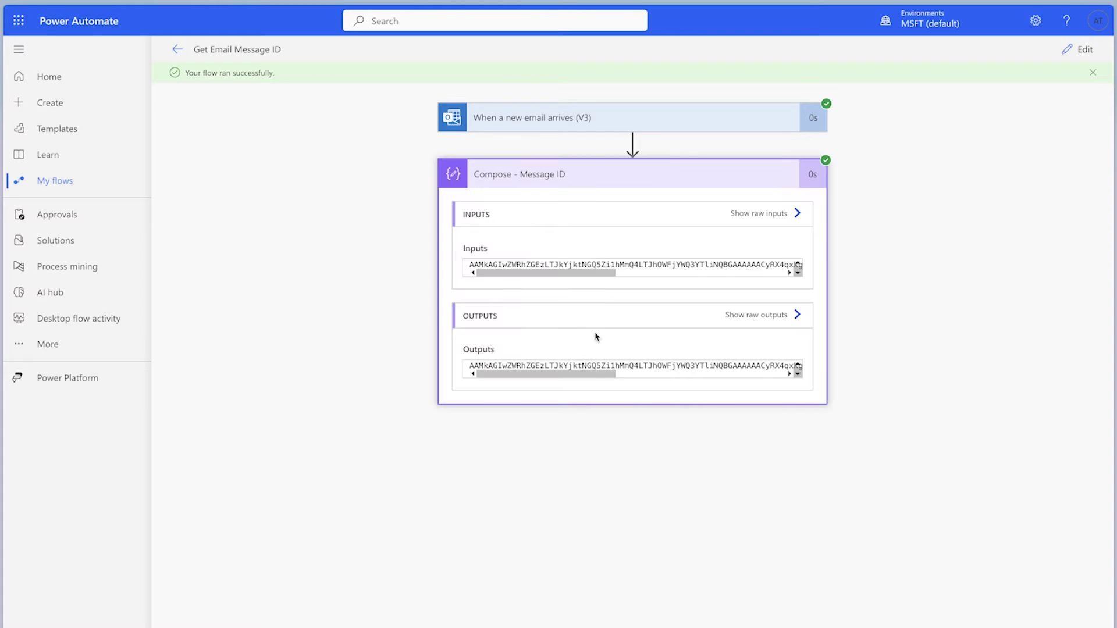
{"action": "double_click", "coordinate": [584, 363]}
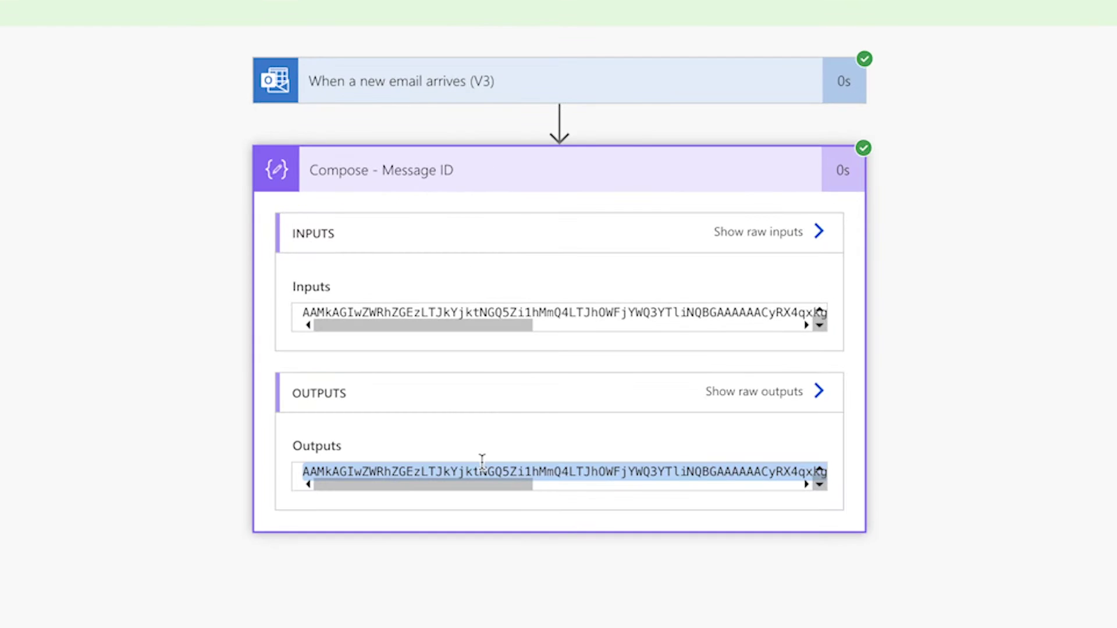
{"action": "key", "text": "super+c"}
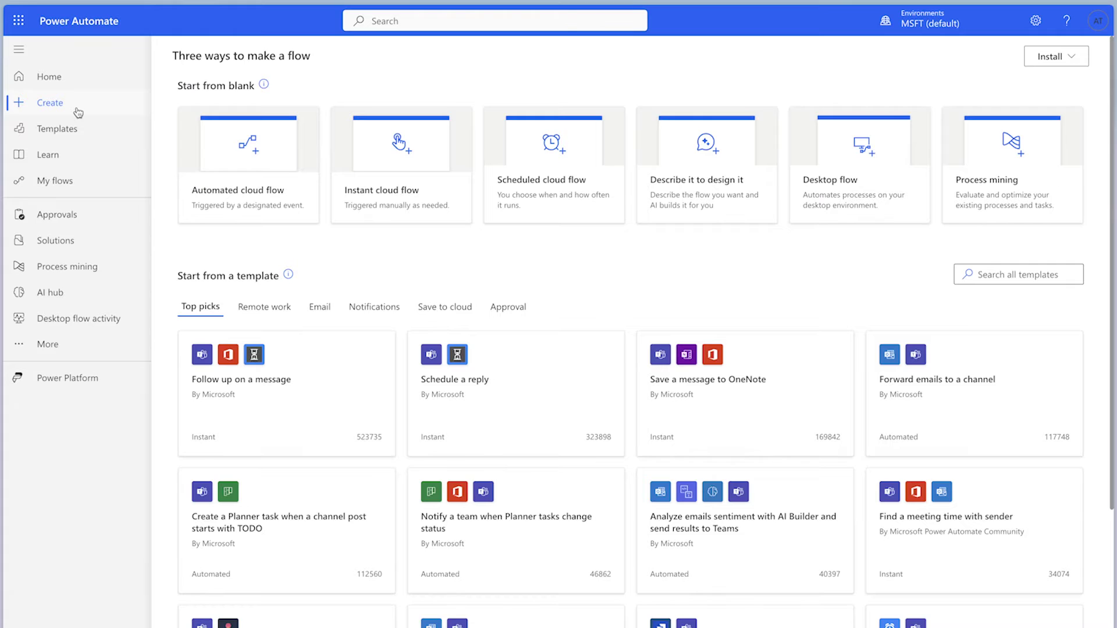
Create a manually triggered instant flow named 'Email Attachments to Planner' in the classic designer
{"action": "left_click", "coordinate": [408, 201]}
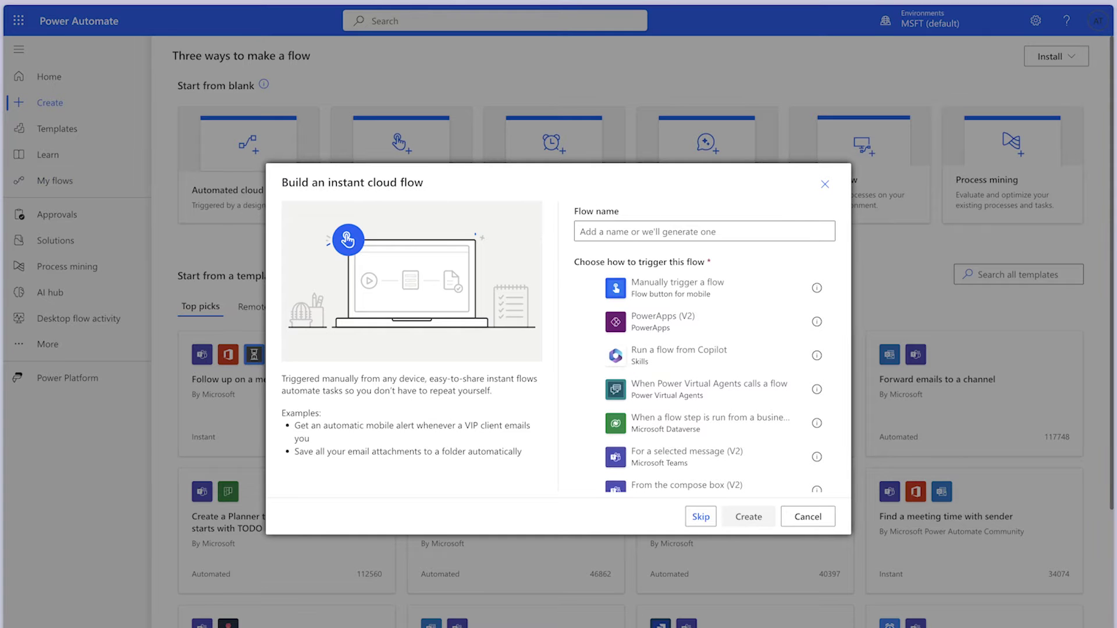
{"action": "left_click", "coordinate": [603, 229]}
{"action": "type", "text": "Email Attachments to Planner Task"}
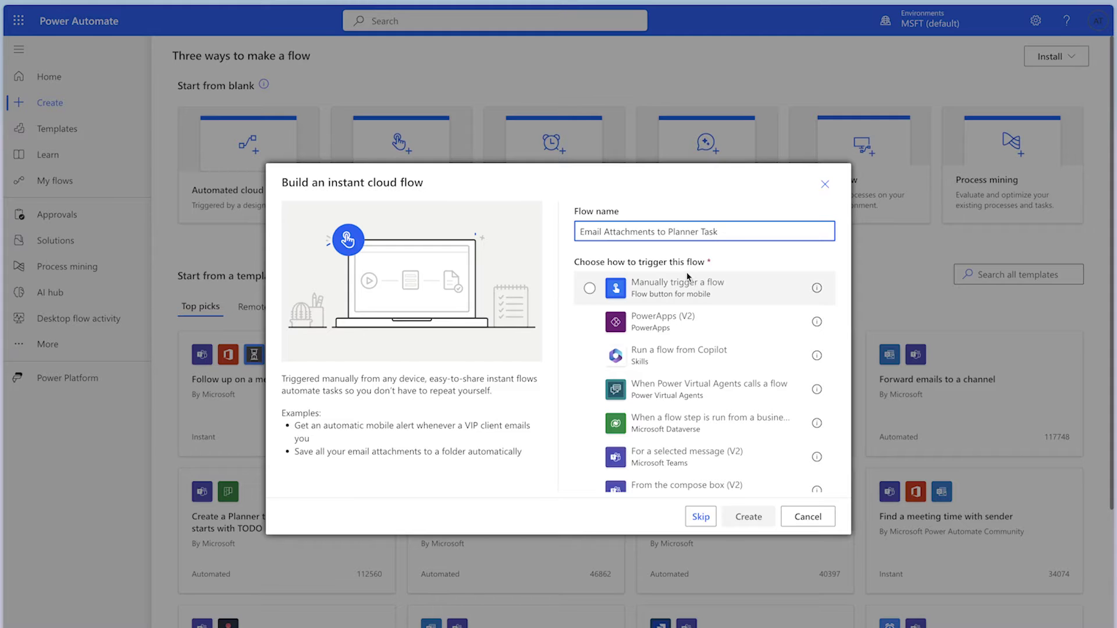
{"action": "left_click", "coordinate": [688, 283]}
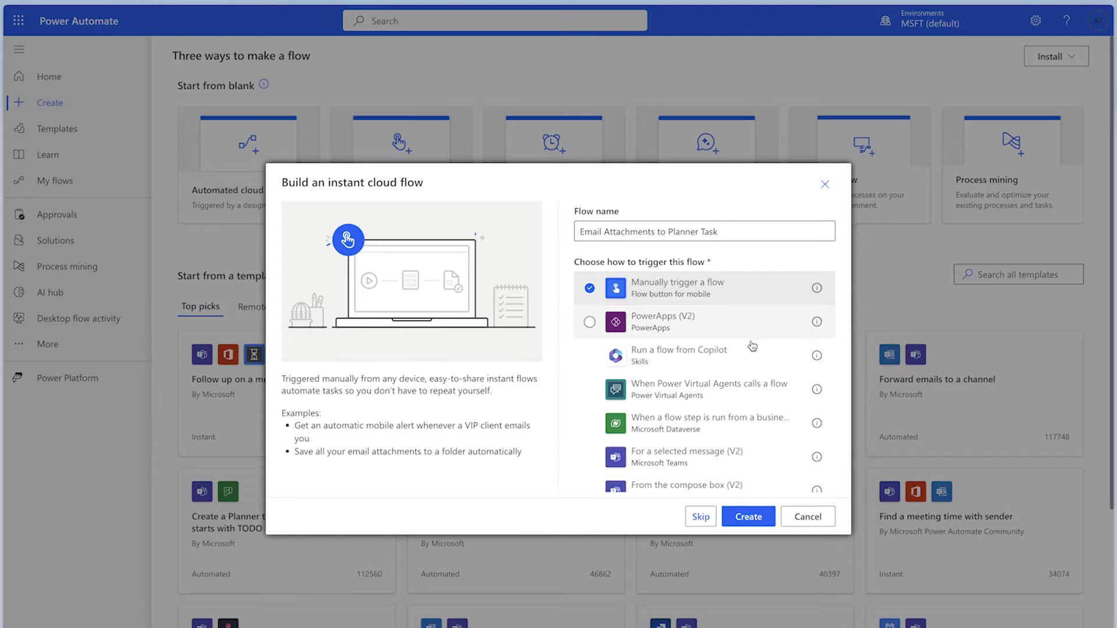
{"action": "left_click", "coordinate": [748, 516]}
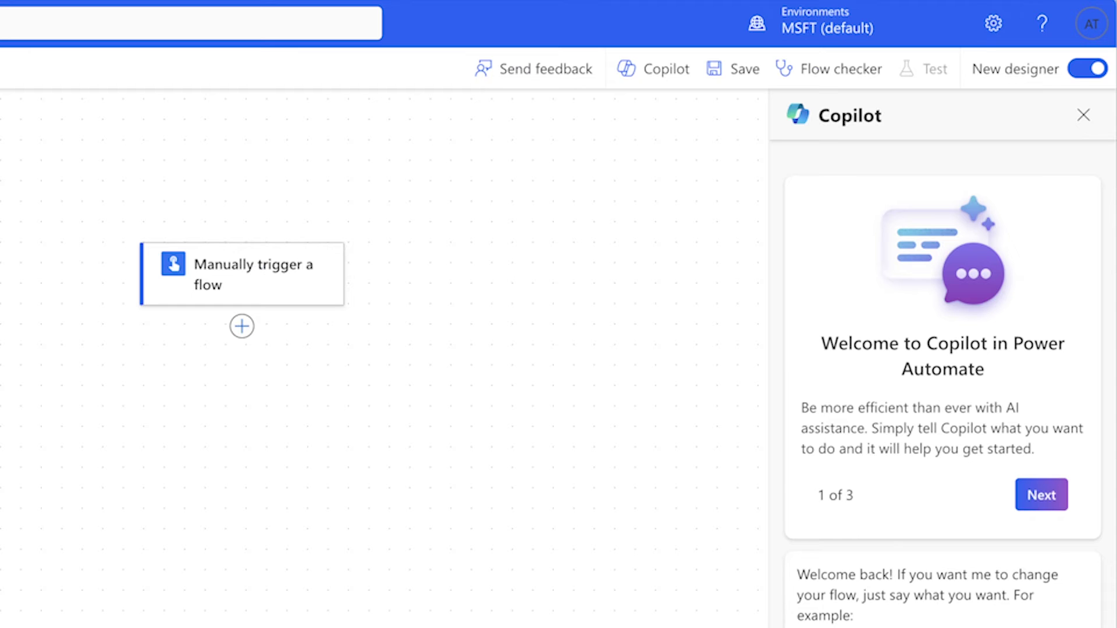
{"action": "left_click", "coordinate": [1086, 68]}
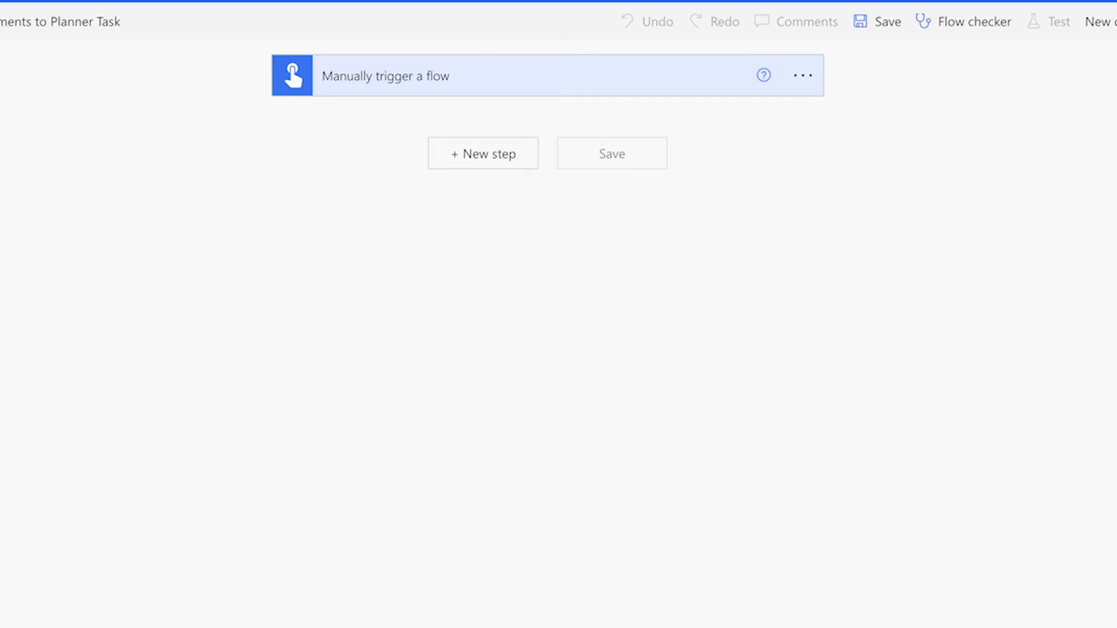
Add a Compose step renamed 'Compose - Message ID' with the copied Message ID as Inputs
{"action": "left_click", "coordinate": [488, 164]}
{"action": "type", "text": "Compose"}
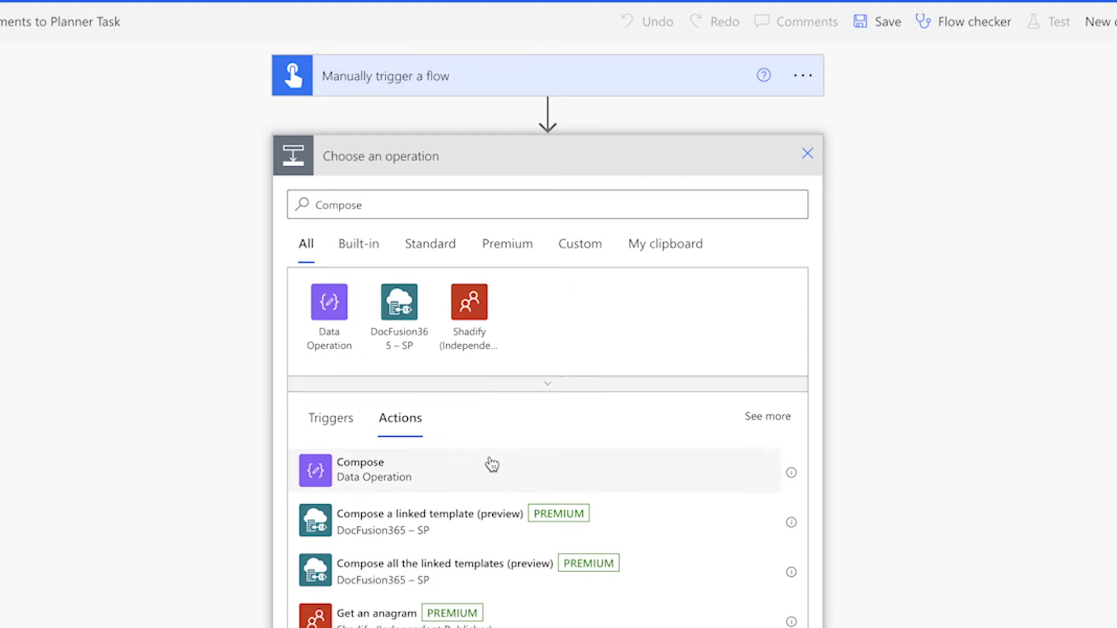
{"action": "left_click", "coordinate": [491, 464]}
{"action": "left_click", "coordinate": [810, 154]}
{"action": "left_click", "coordinate": [872, 349]}
{"action": "left_click", "coordinate": [693, 154]}
{"action": "type", "text": "- Message ID"}
{"action": "left_click", "coordinate": [650, 198]}
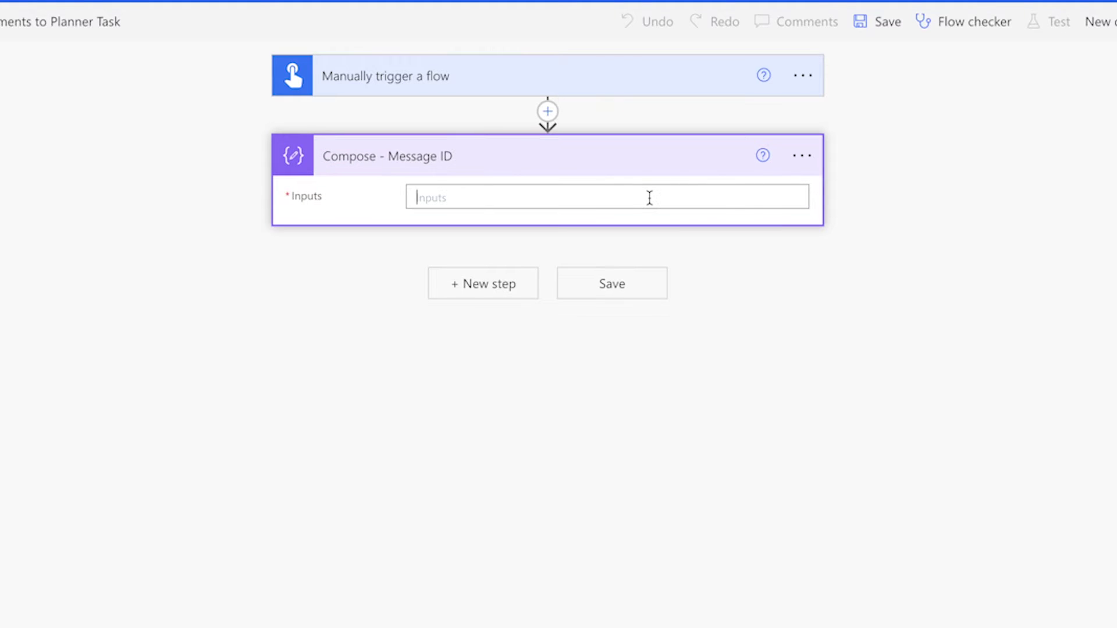
{"action": "key", "text": "ctrl+v"}
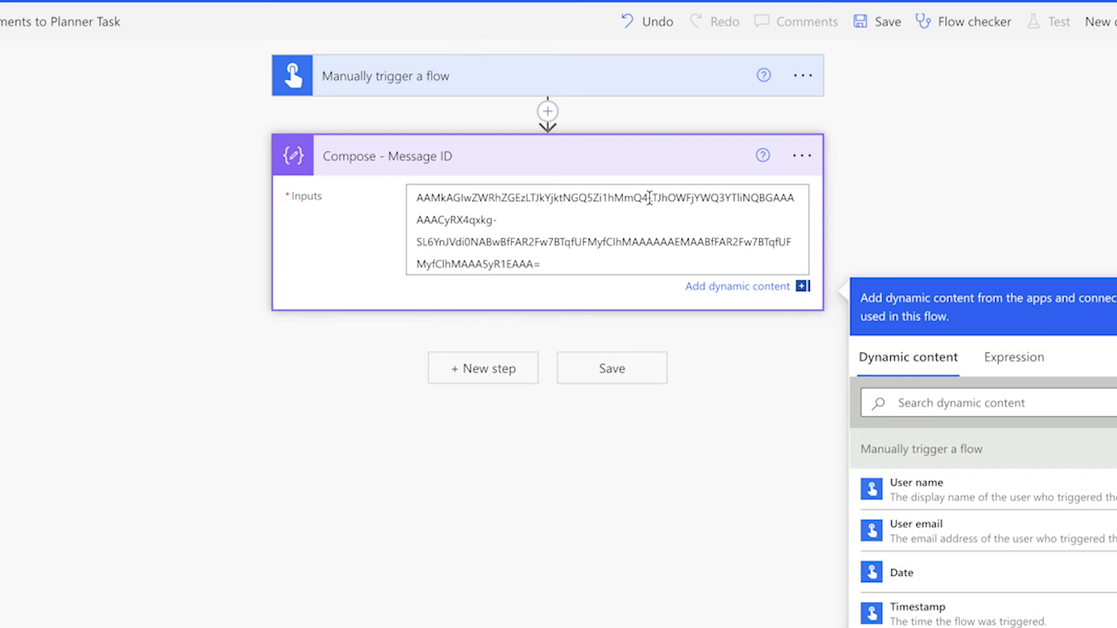
Add Get email (V2) using the Compose Outputs as Message Id, with Include Attachments set to Yes
{"action": "left_click", "coordinate": [506, 368]}
{"action": "type", "text": "get email"}
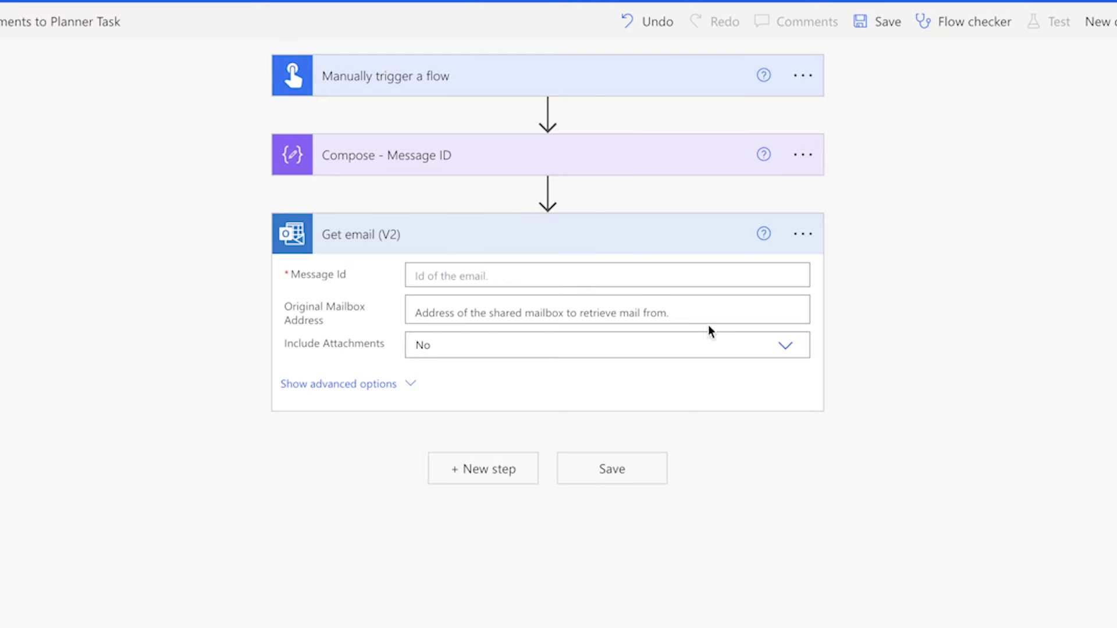
{"action": "left_click", "coordinate": [639, 276]}
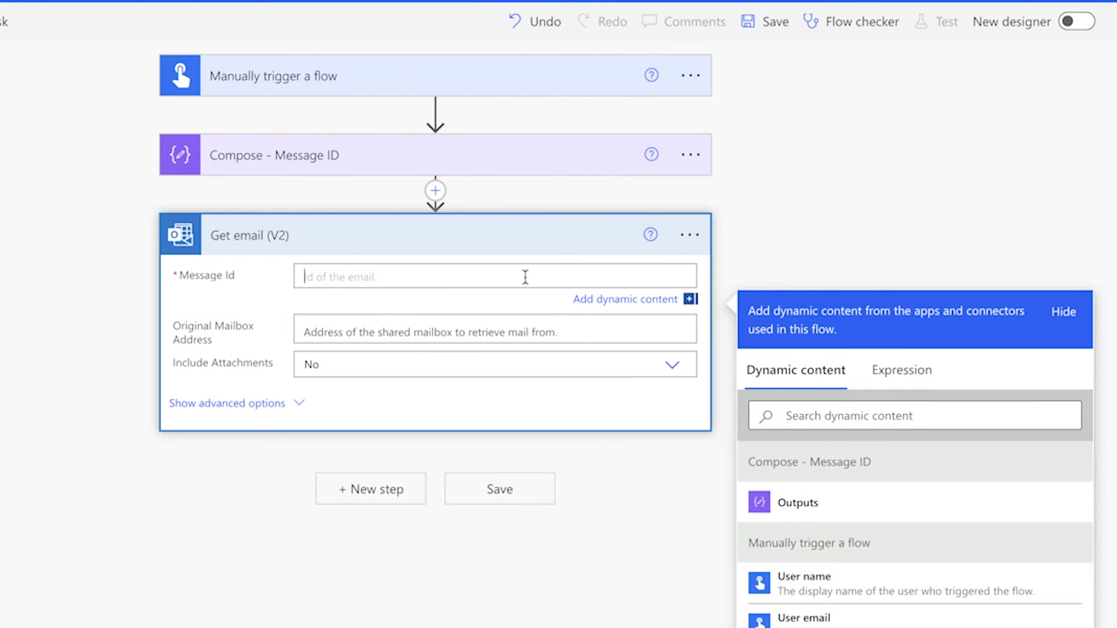
{"action": "left_click", "coordinate": [855, 504]}
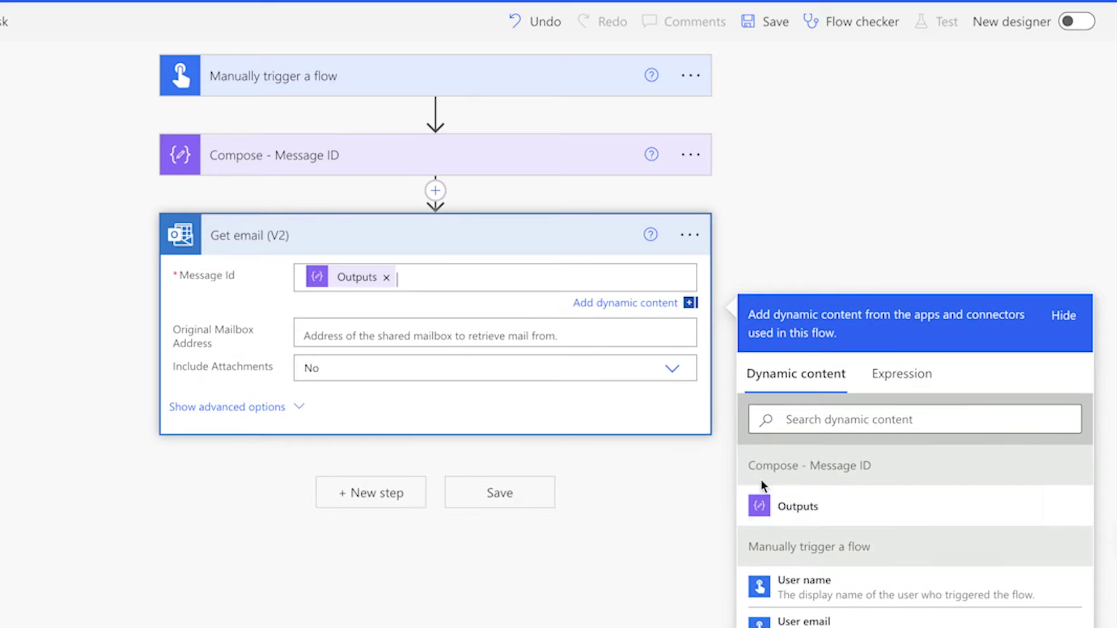
{"action": "left_click", "coordinate": [675, 373]}
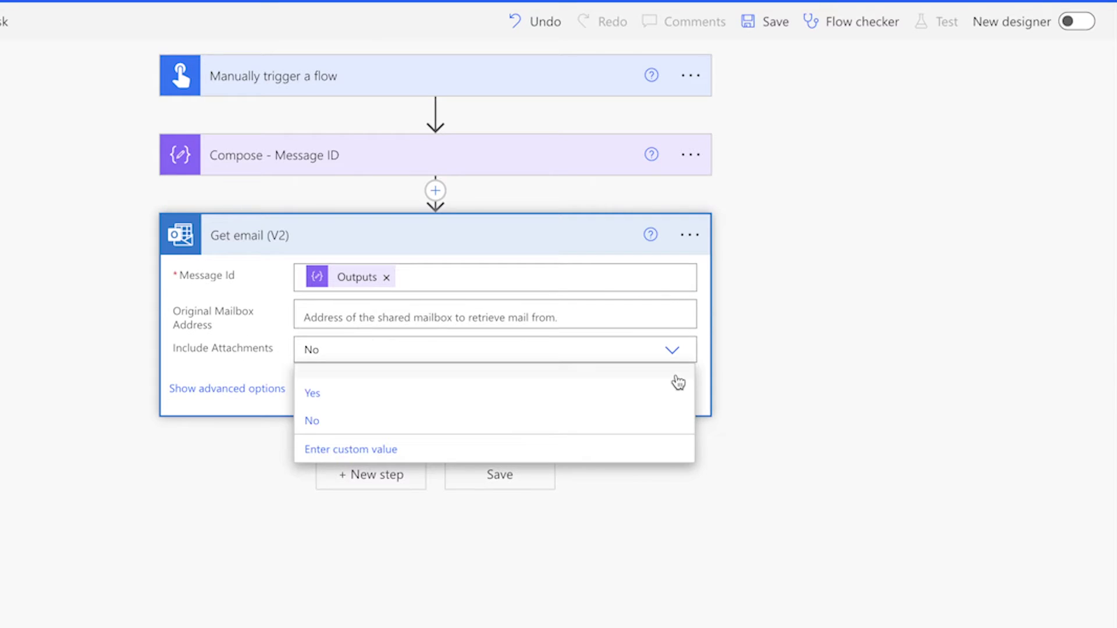
{"action": "left_click", "coordinate": [412, 402]}
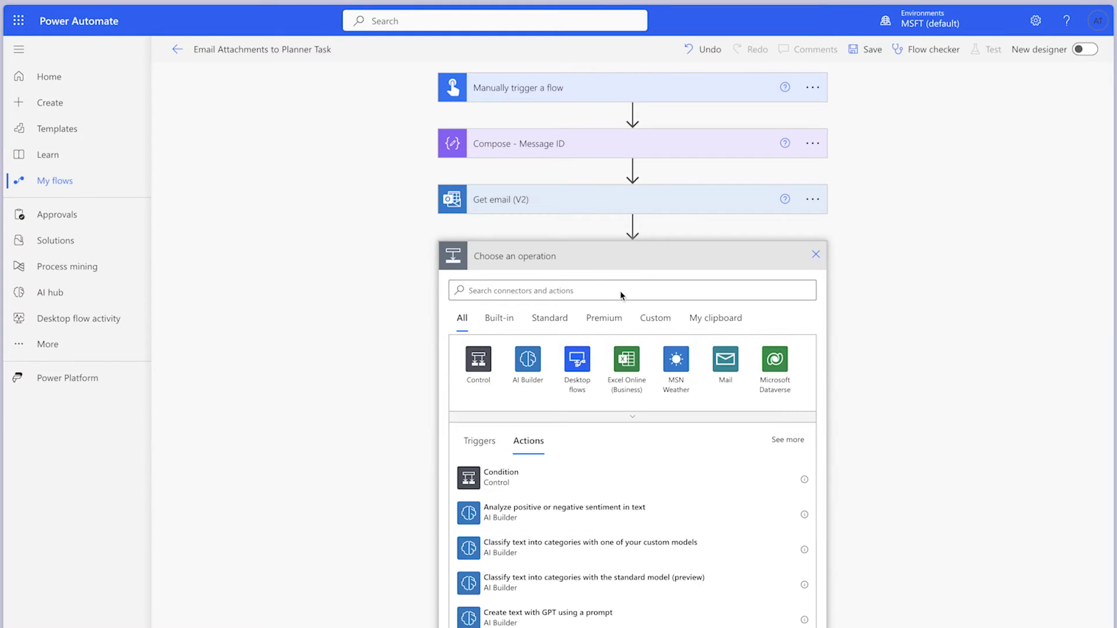
Add a Compose step after Get email, then select the task ID in the Outlook email's URL
{"action": "left_click", "coordinate": [593, 292]}
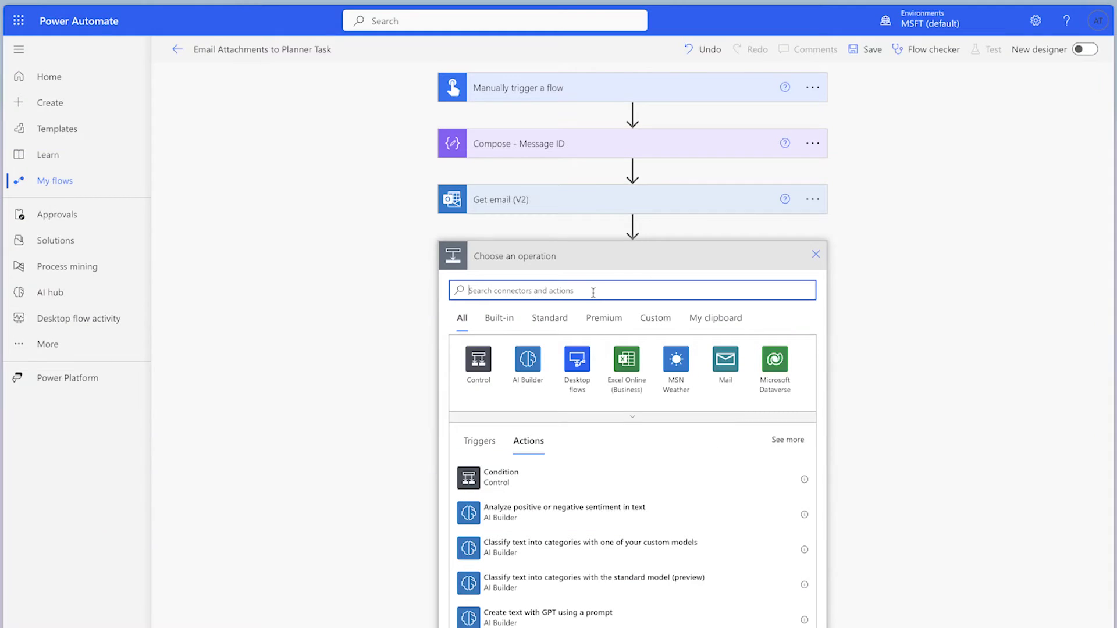
{"action": "type", "text": "Compose"}
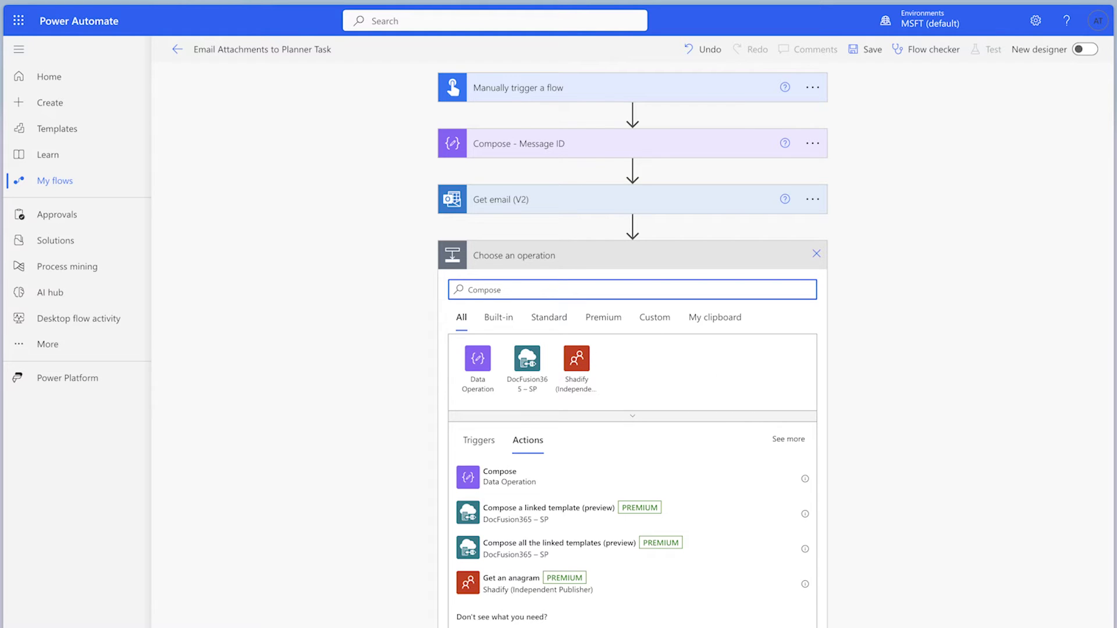
{"action": "left_click", "coordinate": [670, 478]}
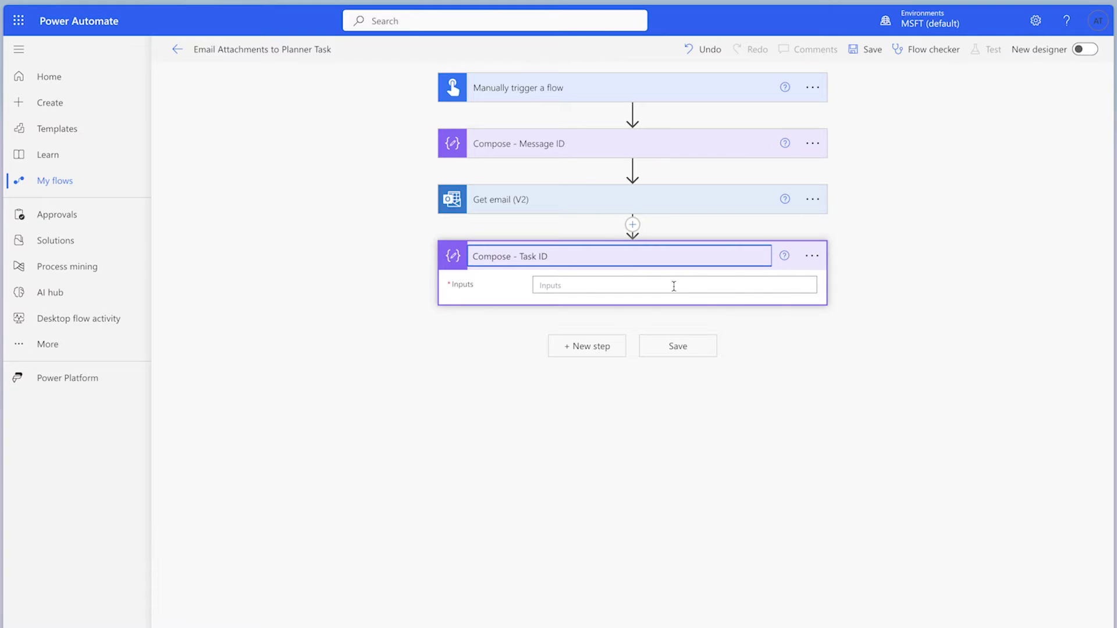
{"action": "left_click", "coordinate": [674, 286]}
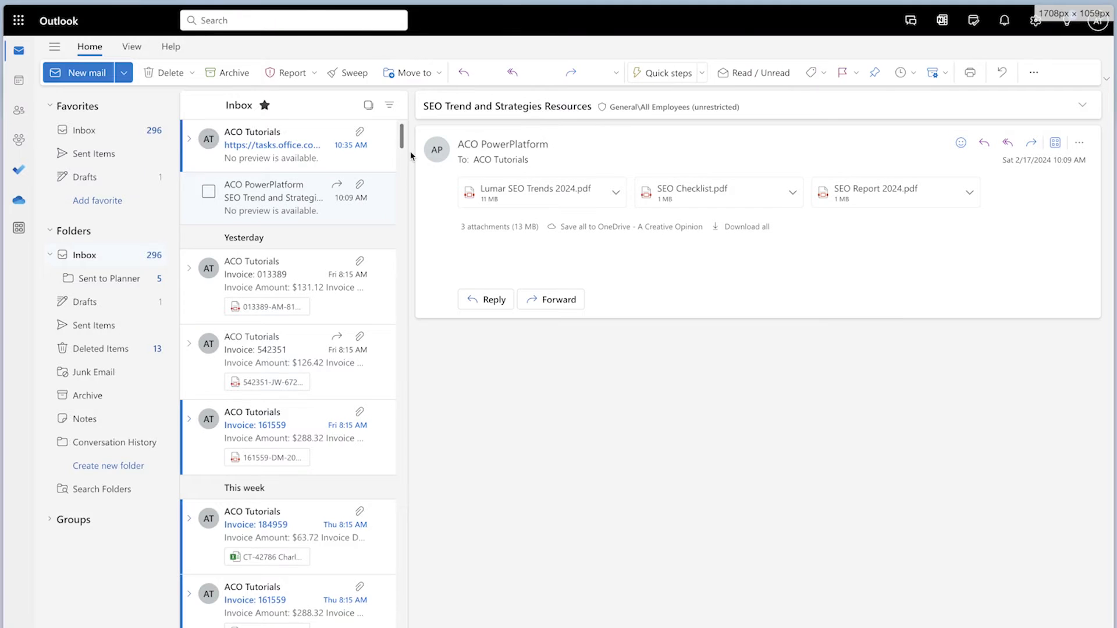
{"action": "left_click", "coordinate": [314, 164]}
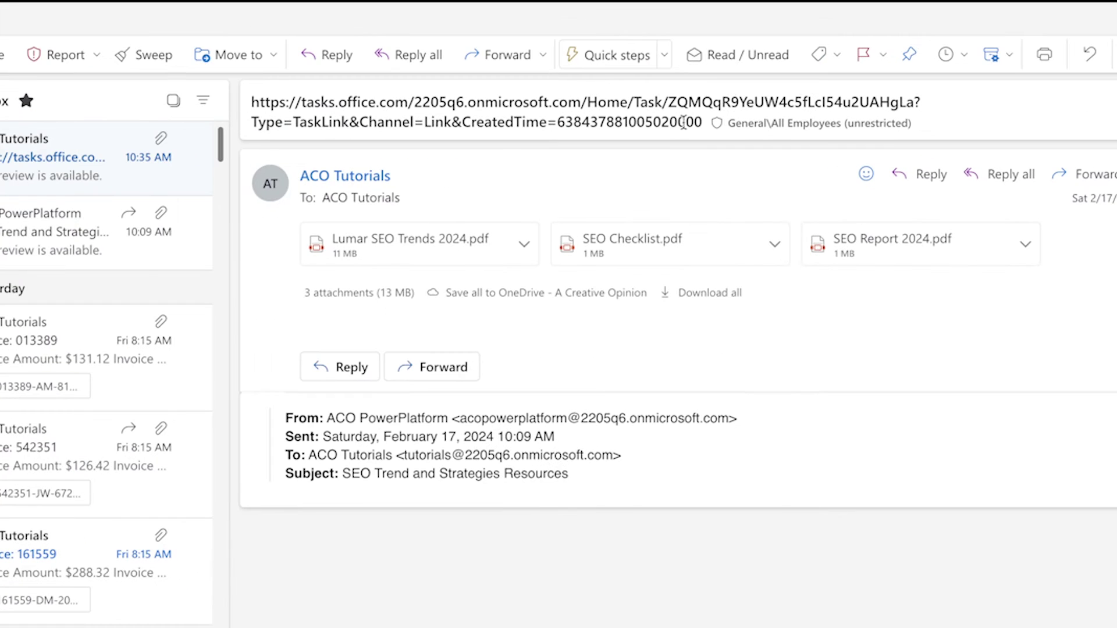
{"action": "left_click_drag", "start_coordinate": [667, 99], "coordinate": [911, 93]}
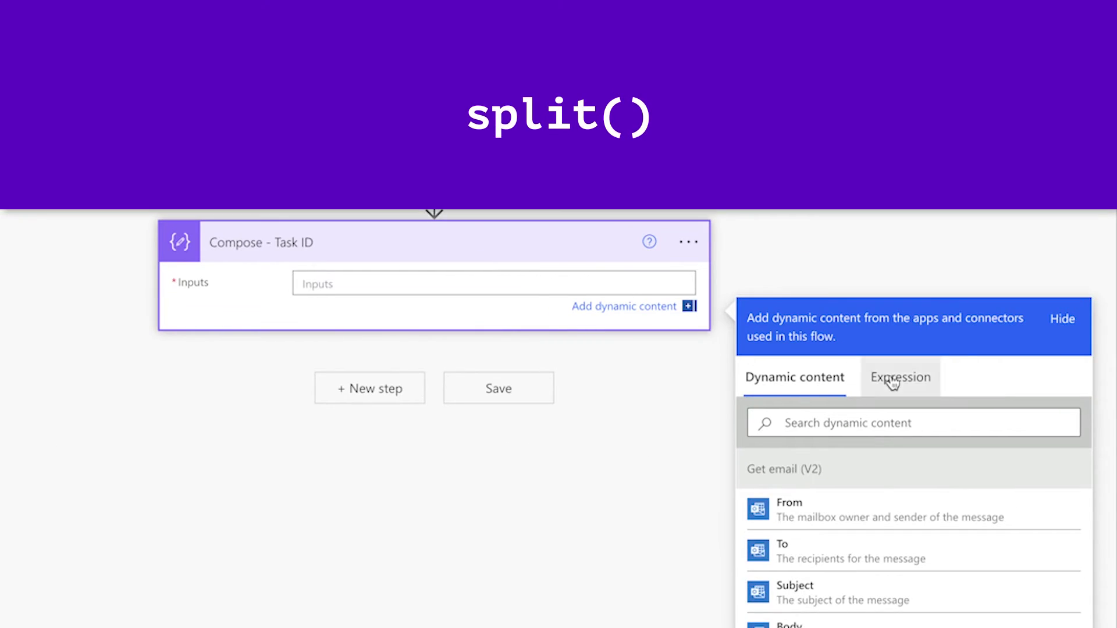
Enter a split() expression on the Get email Subject with a quote separator, then save
{"action": "left_click", "coordinate": [887, 379]}
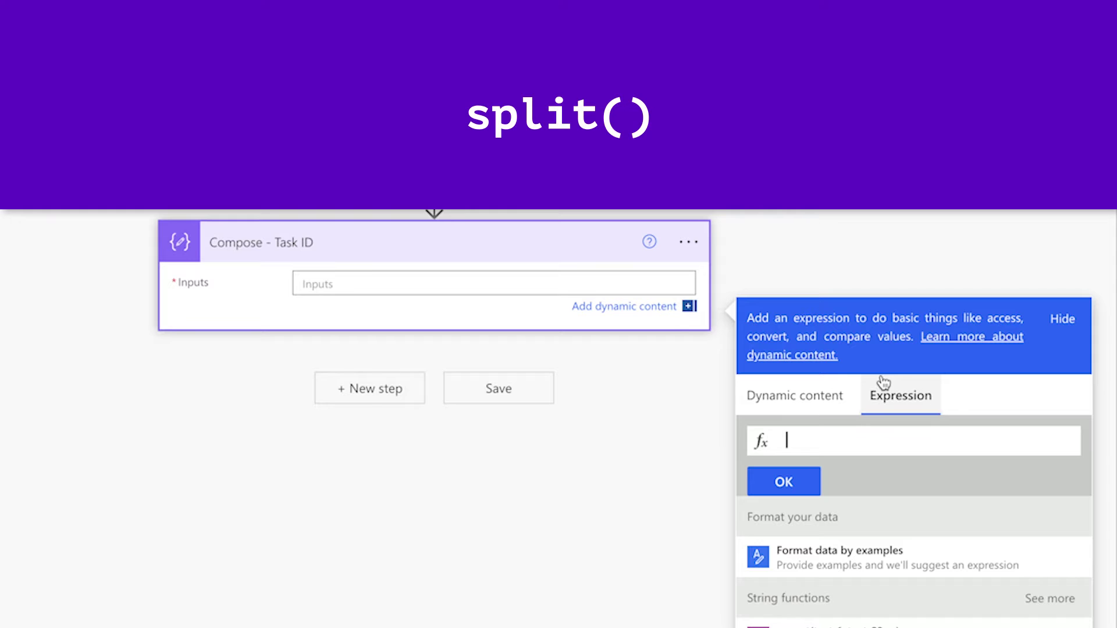
{"action": "type", "text": "split"}
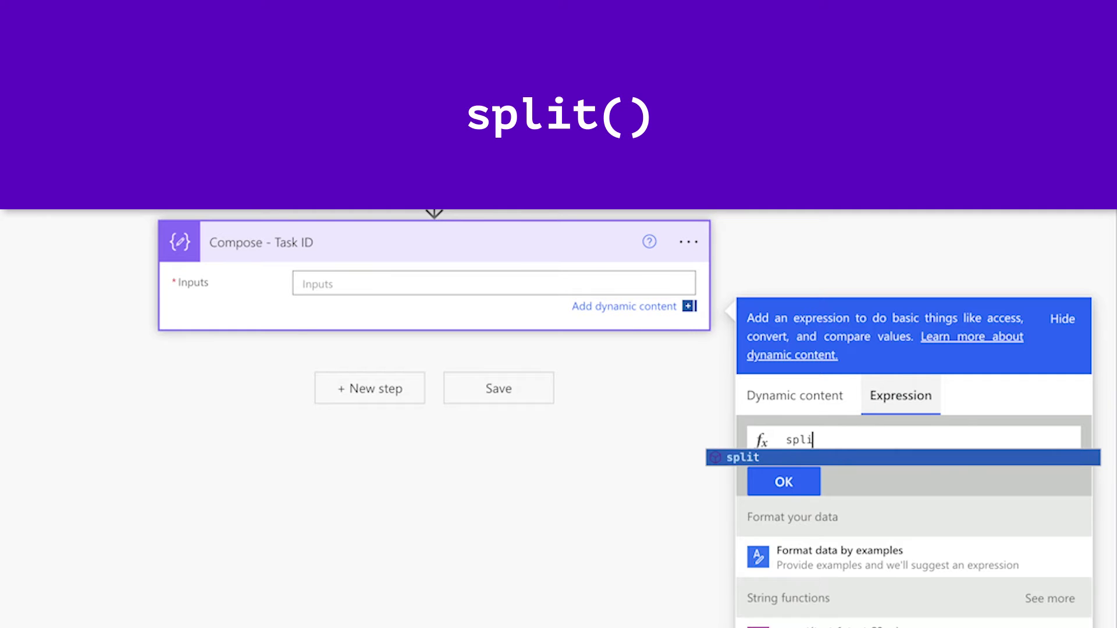
{"action": "type", "text": "("}
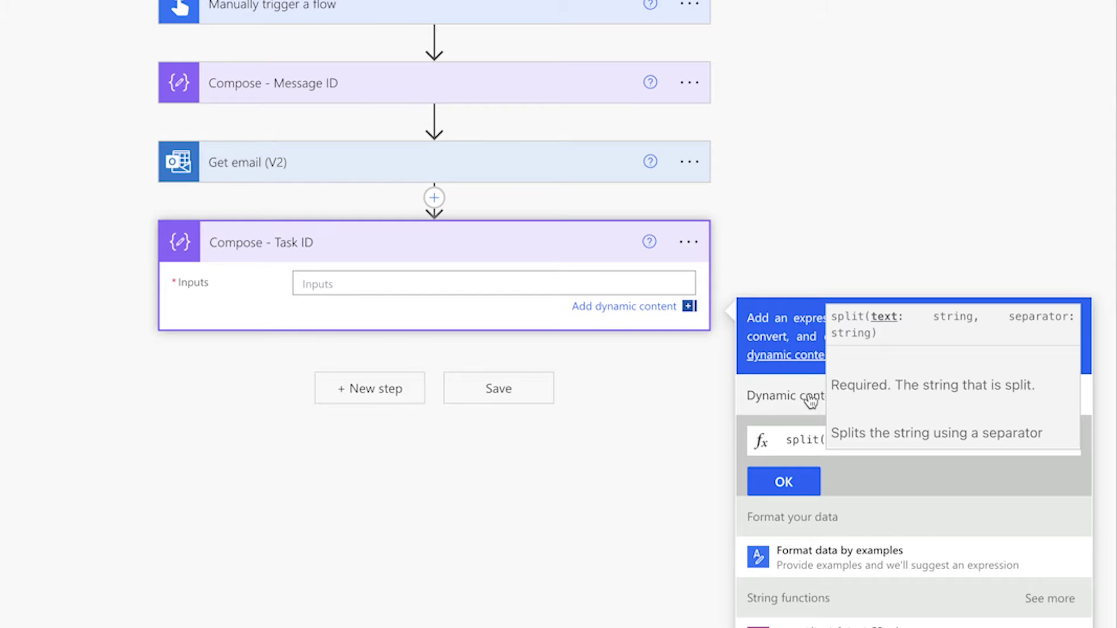
{"action": "left_click", "coordinate": [811, 399]}
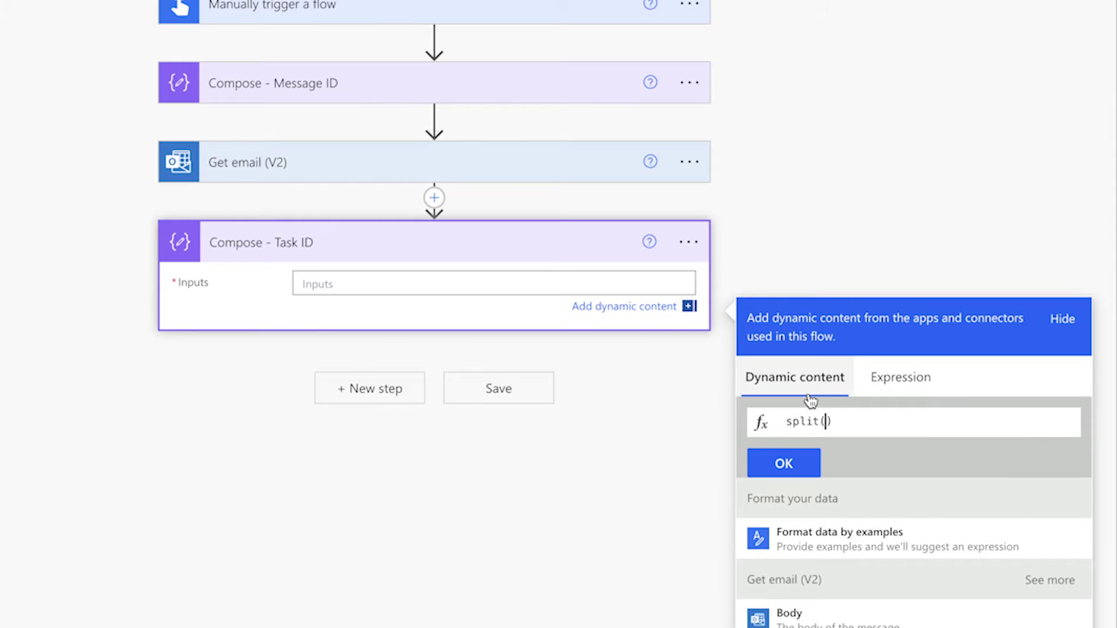
{"action": "scroll", "coordinate": [1019, 519], "scroll_direction": "down", "scroll_amount": 5}
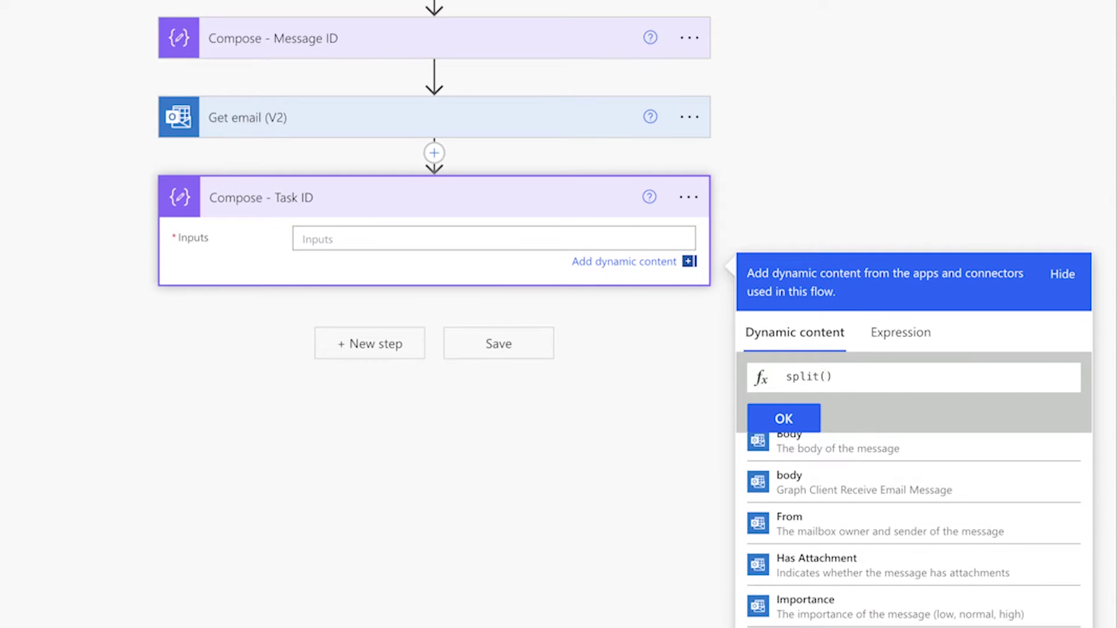
{"action": "left_click", "coordinate": [843, 519]}
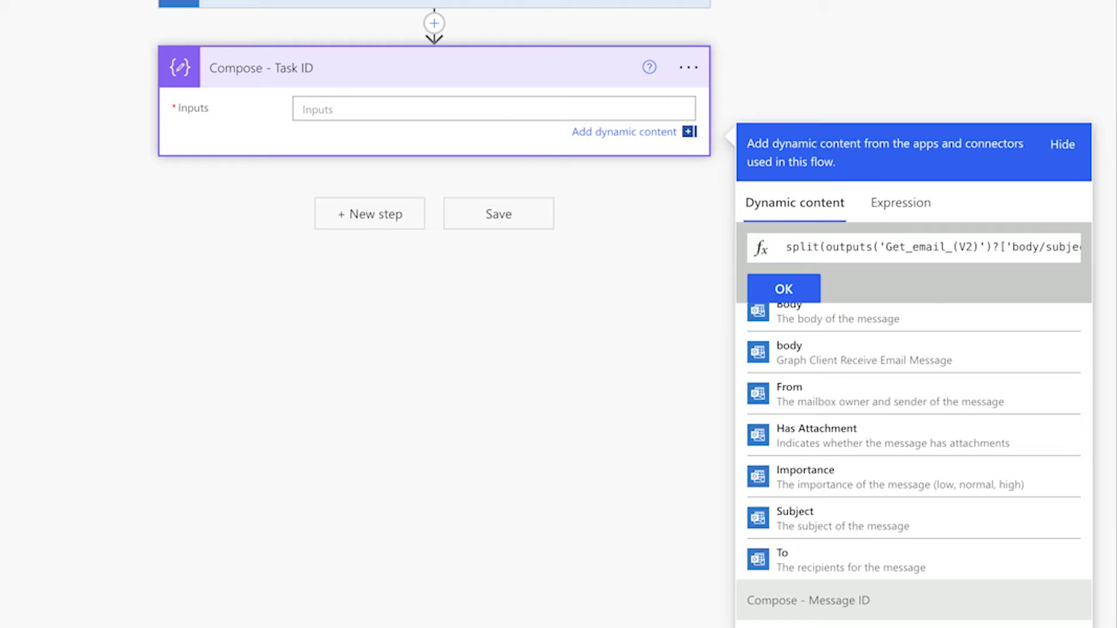
{"action": "type", "text": ","}
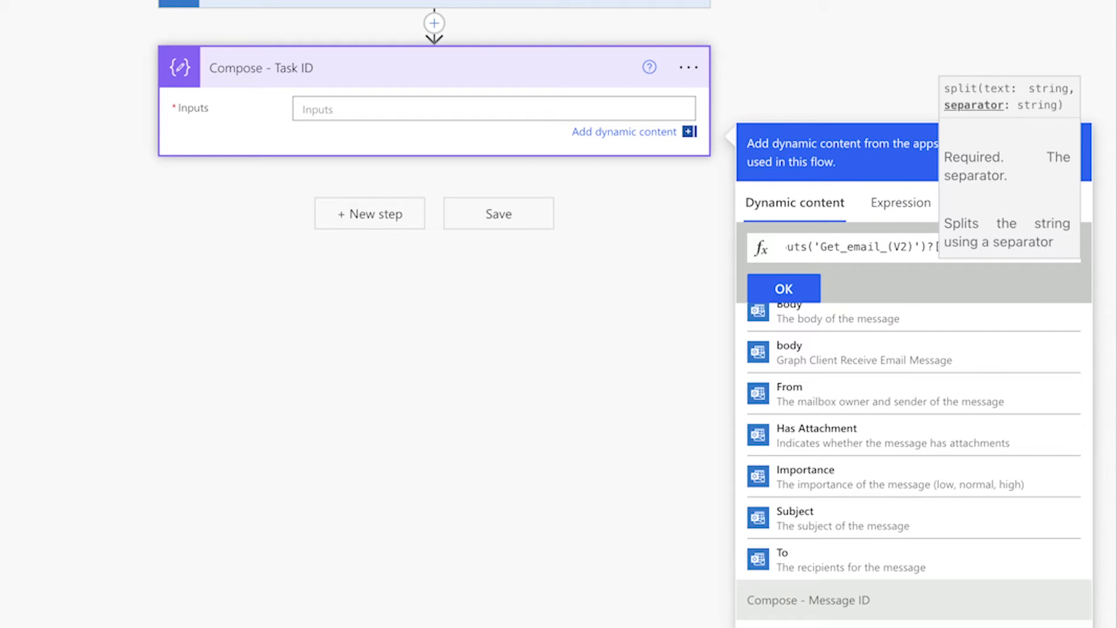
{"action": "type", "text": "'"}
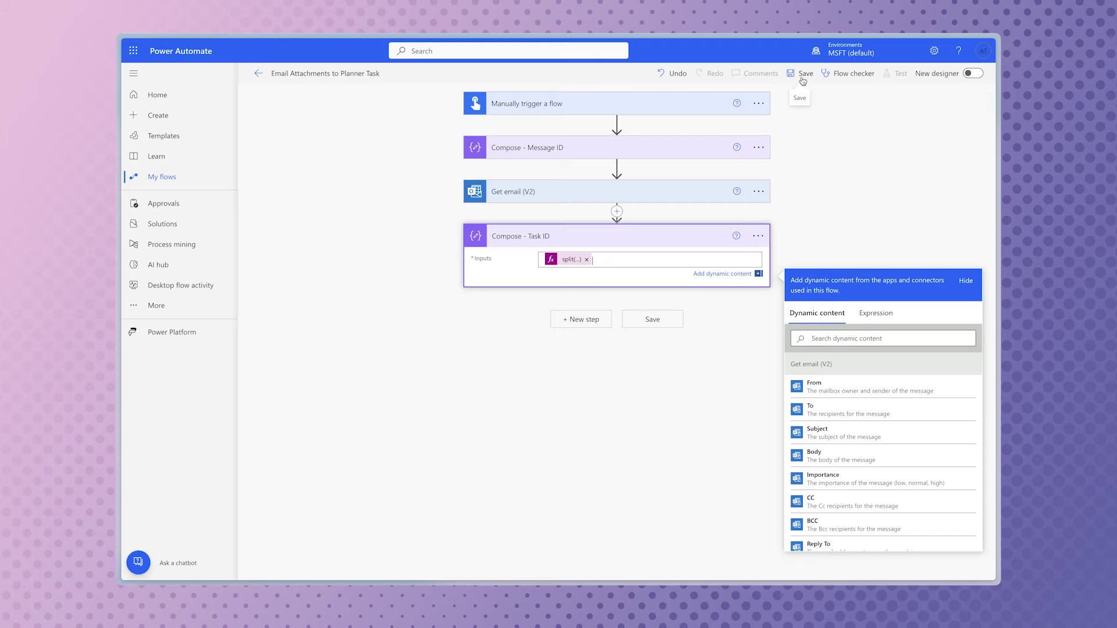
{"action": "left_click", "coordinate": [803, 73]}
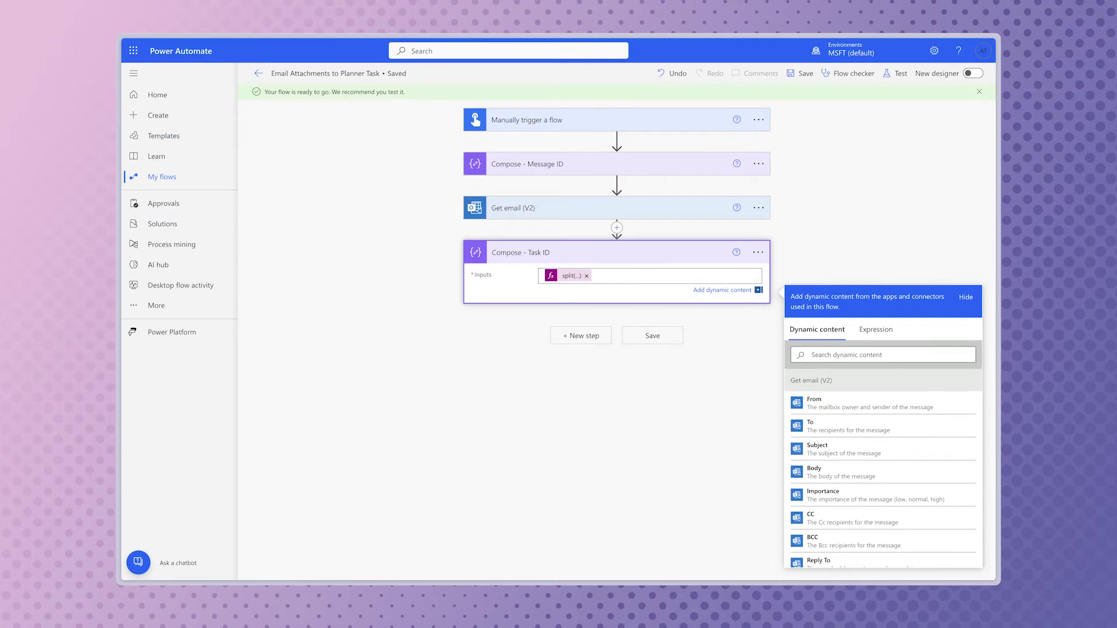
Launch a manual test run of the flow
{"action": "left_click", "coordinate": [897, 74]}
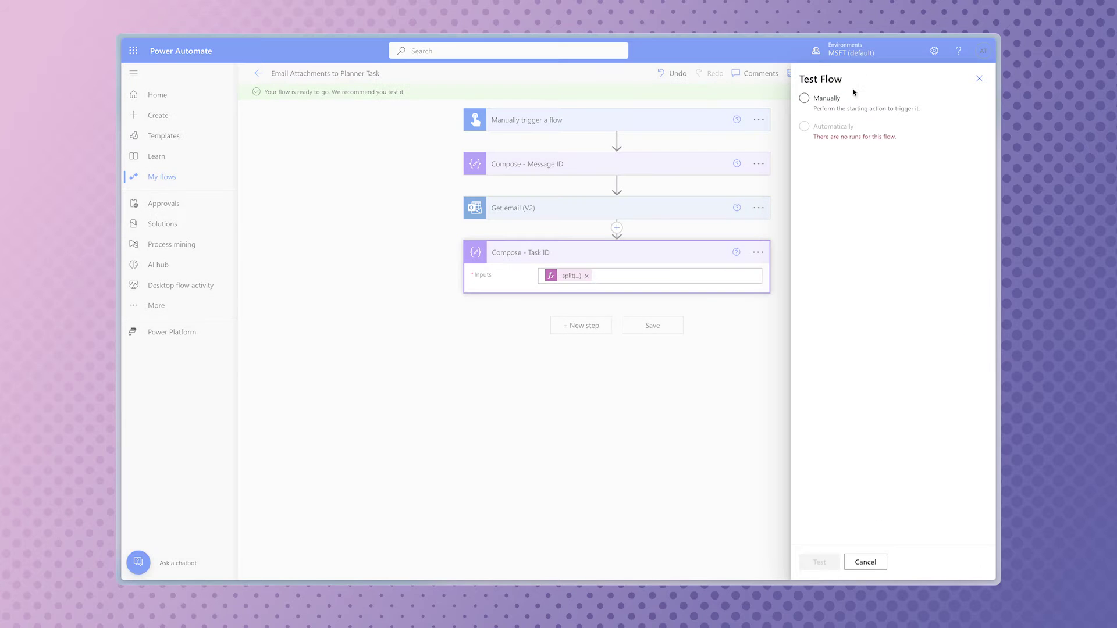
{"action": "left_click", "coordinate": [815, 564]}
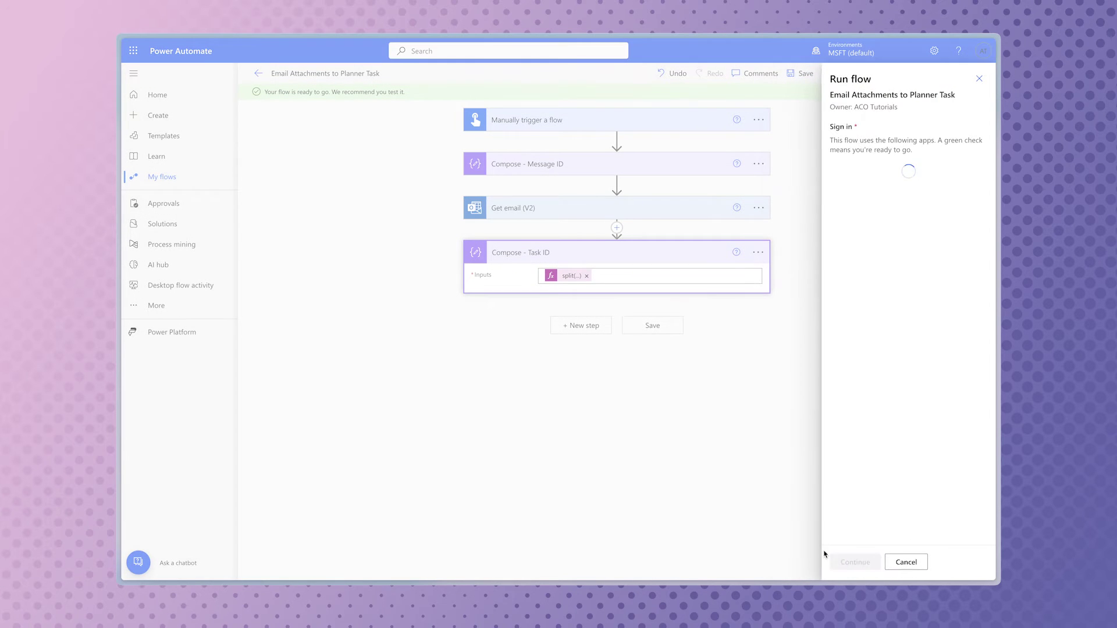
{"action": "left_click", "coordinate": [849, 561]}
{"action": "left_click", "coordinate": [851, 562]}
{"action": "left_click", "coordinate": [849, 561]}
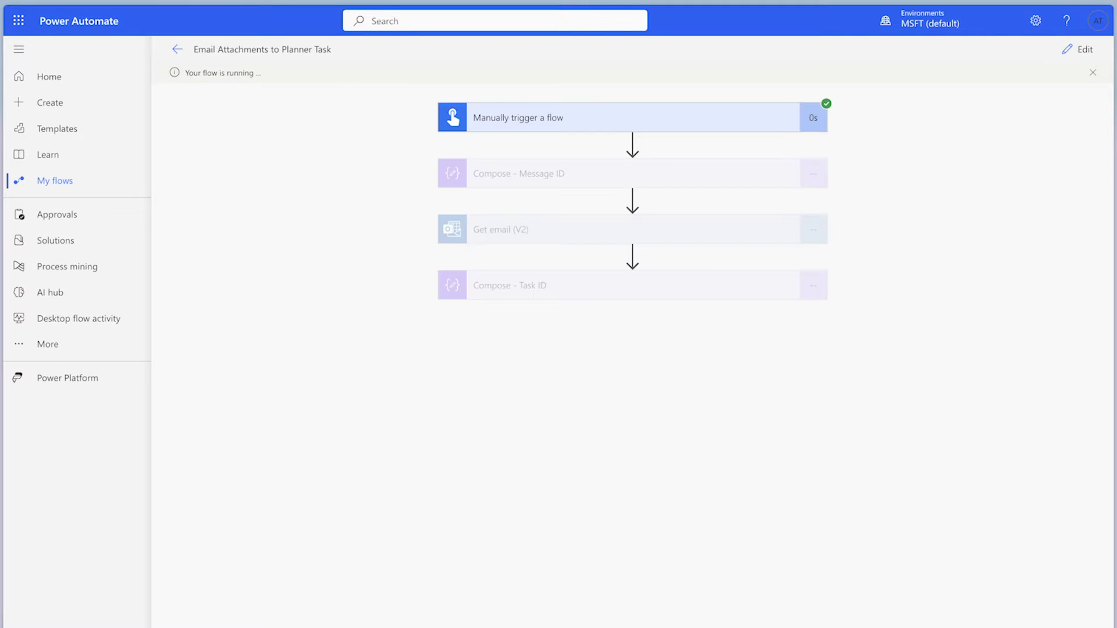
Inspect Compose - Task ID outputs: the task URL line and the Type=TaskLink line
{"action": "left_click", "coordinate": [615, 287]}
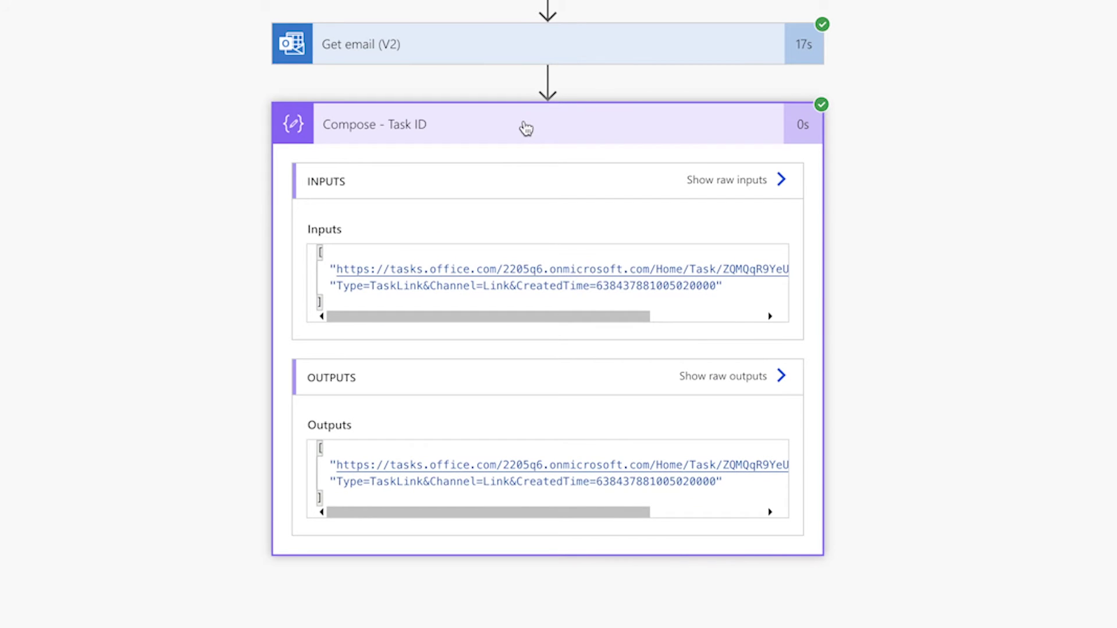
{"action": "triple_click", "coordinate": [698, 465]}
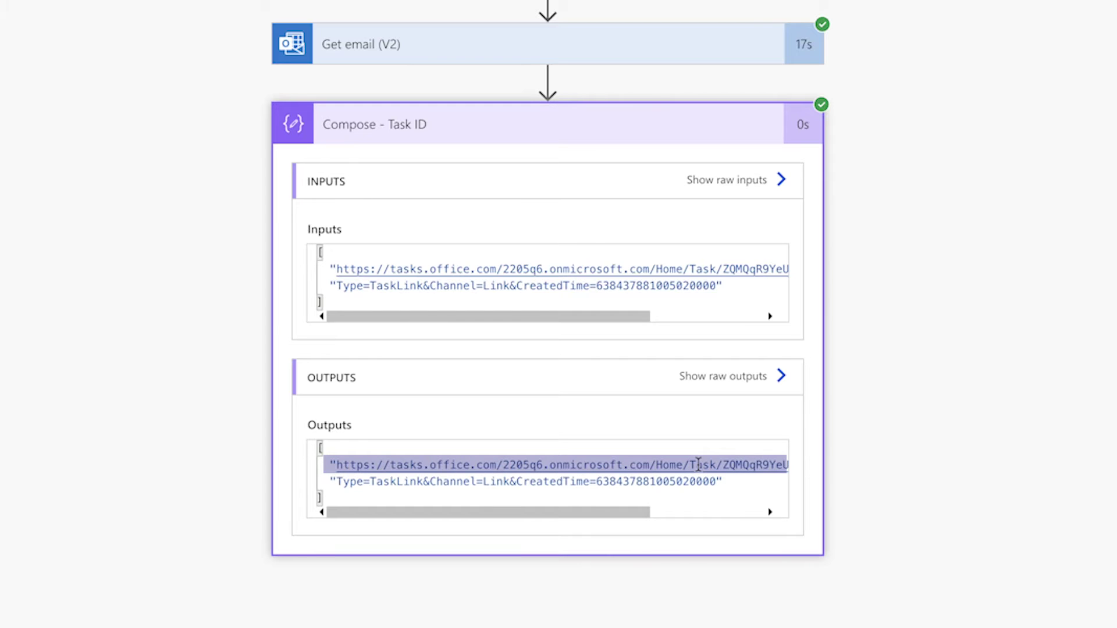
{"action": "key", "text": "Down"}
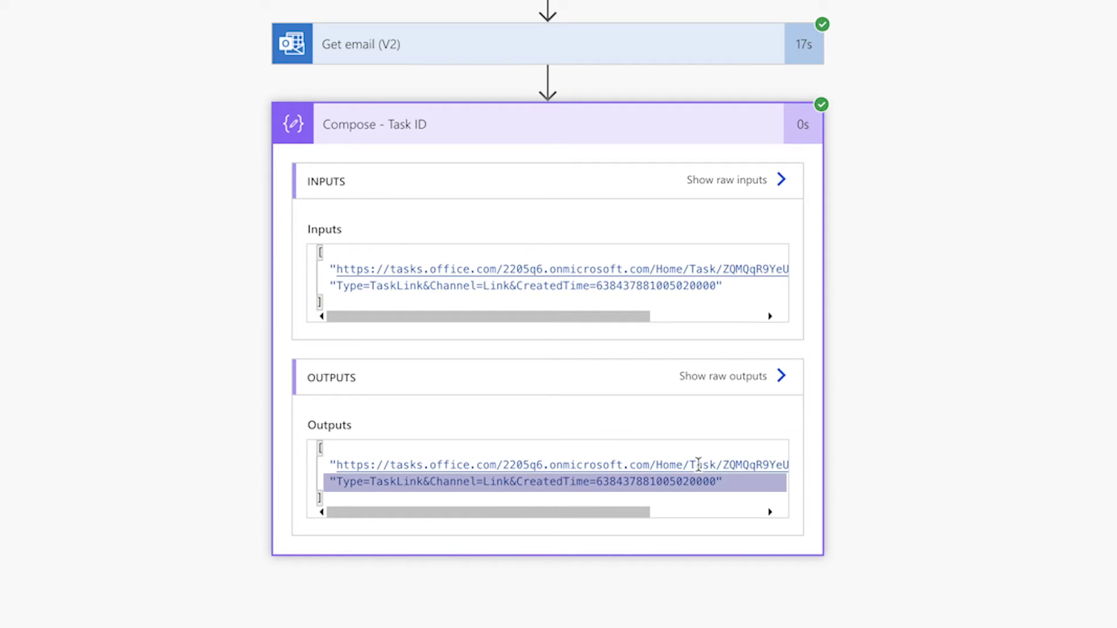
{"action": "left_click", "coordinate": [923, 480]}
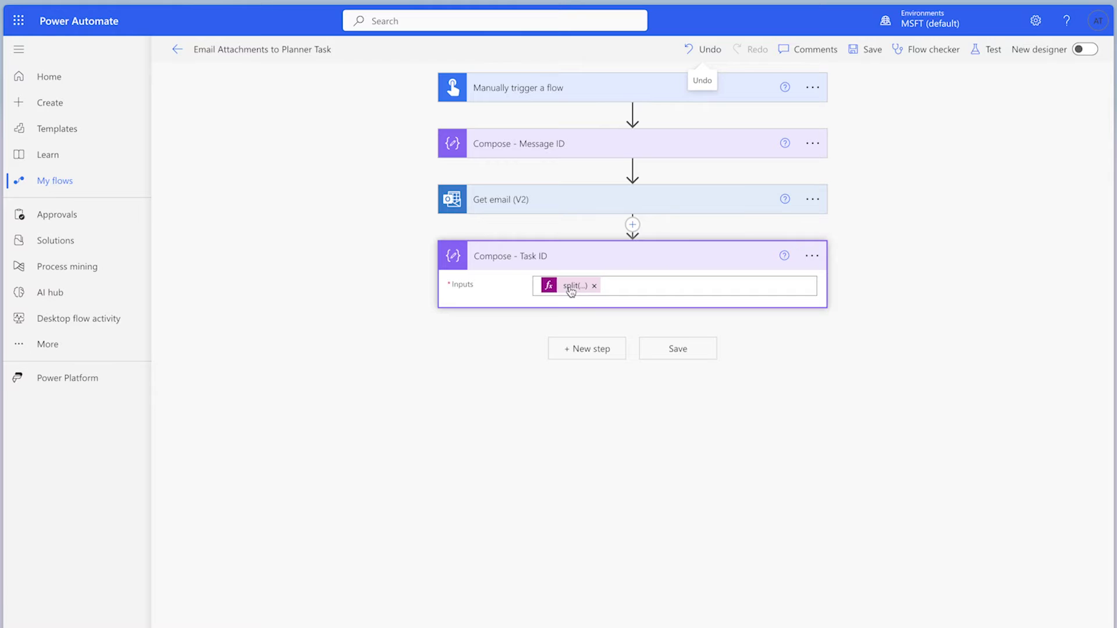
Wrap the Compose - Task ID split expression in first() and update it
{"action": "left_click", "coordinate": [570, 286]}
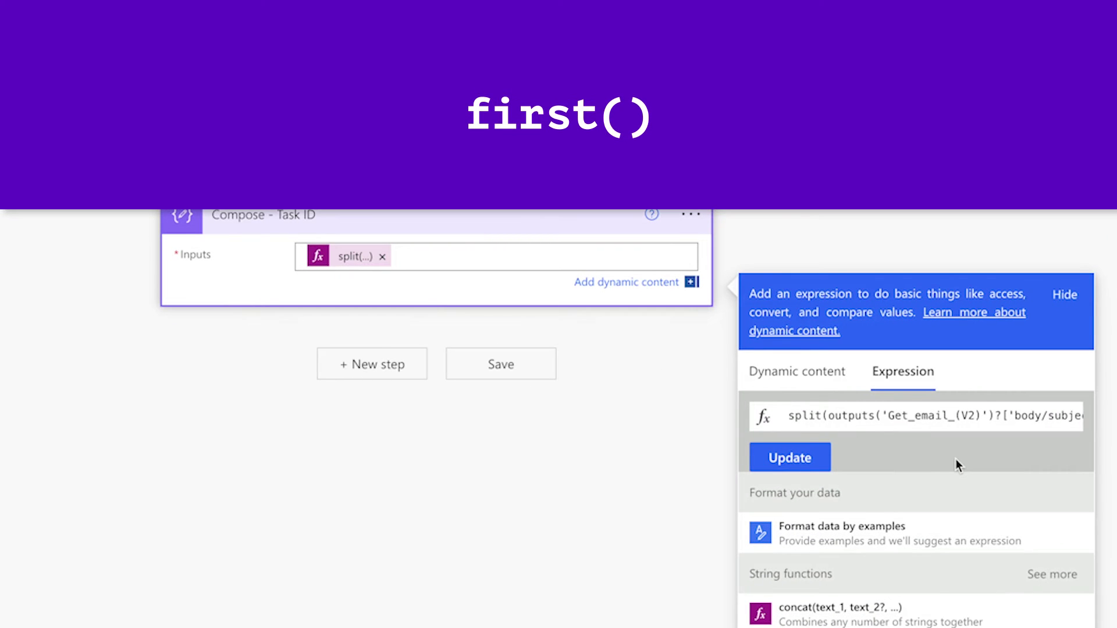
{"action": "left_click", "coordinate": [789, 416]}
{"action": "type", "text": "first("}
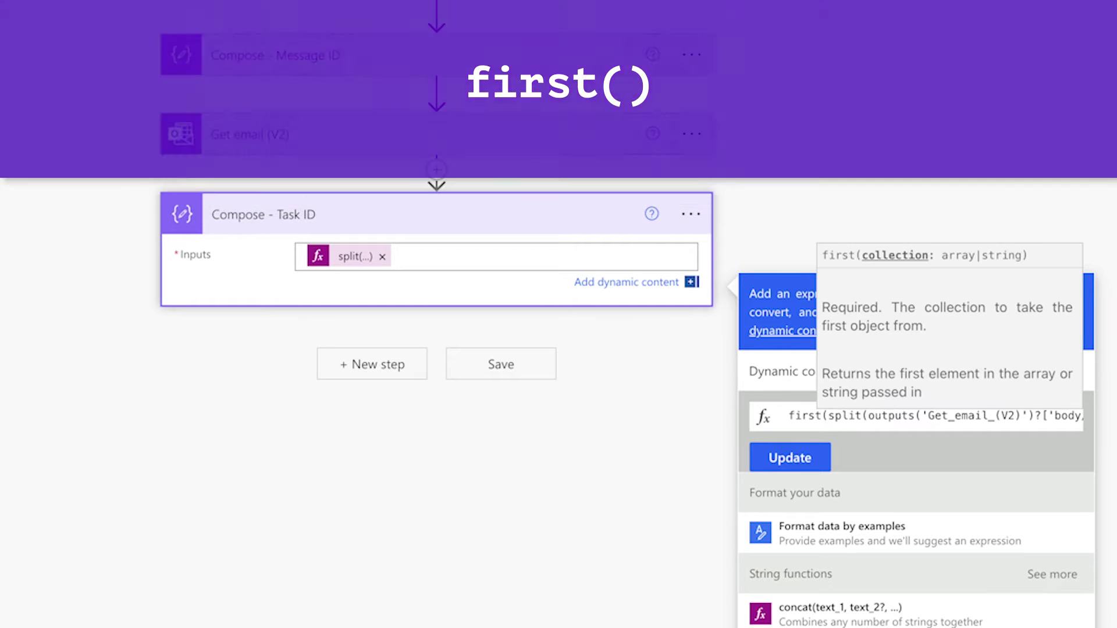
{"action": "key", "text": "End"}
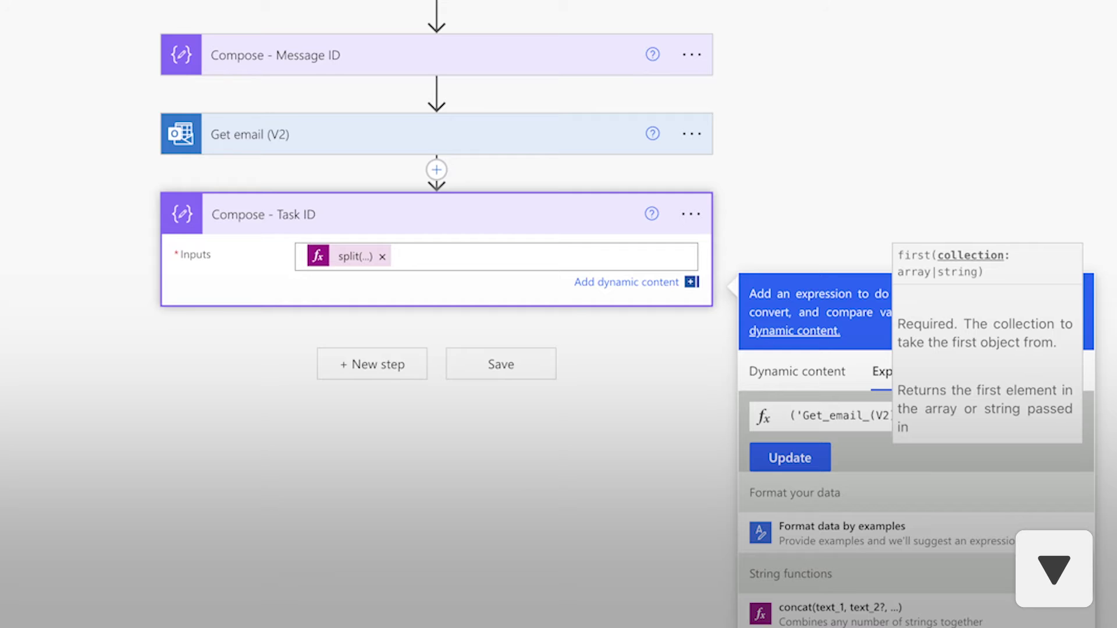
{"action": "type", "text": ")"}
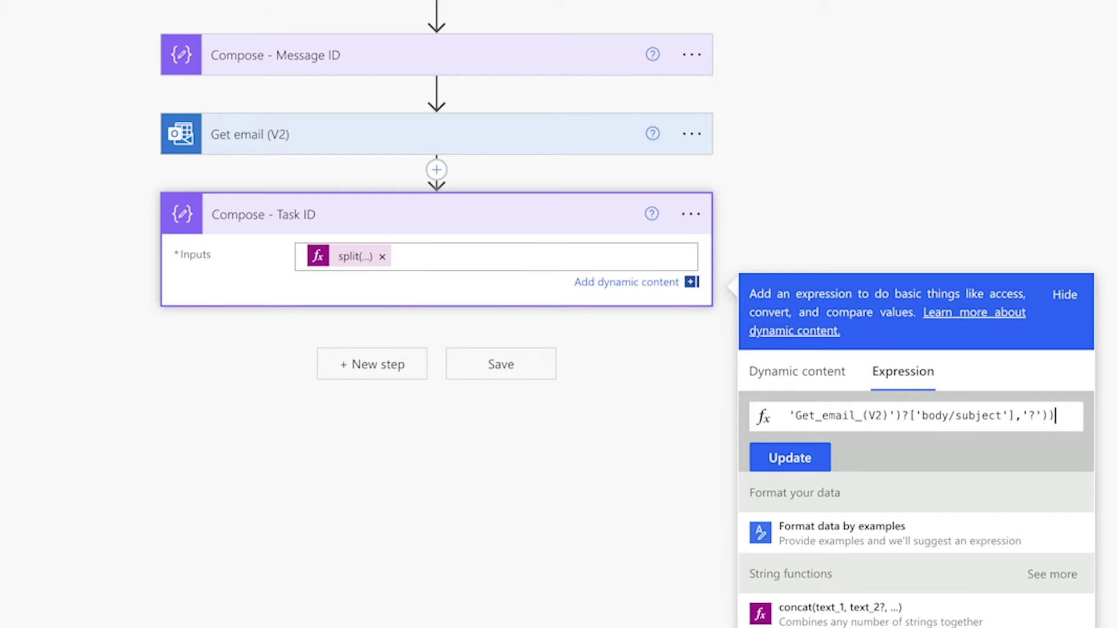
{"action": "left_click", "coordinate": [802, 459]}
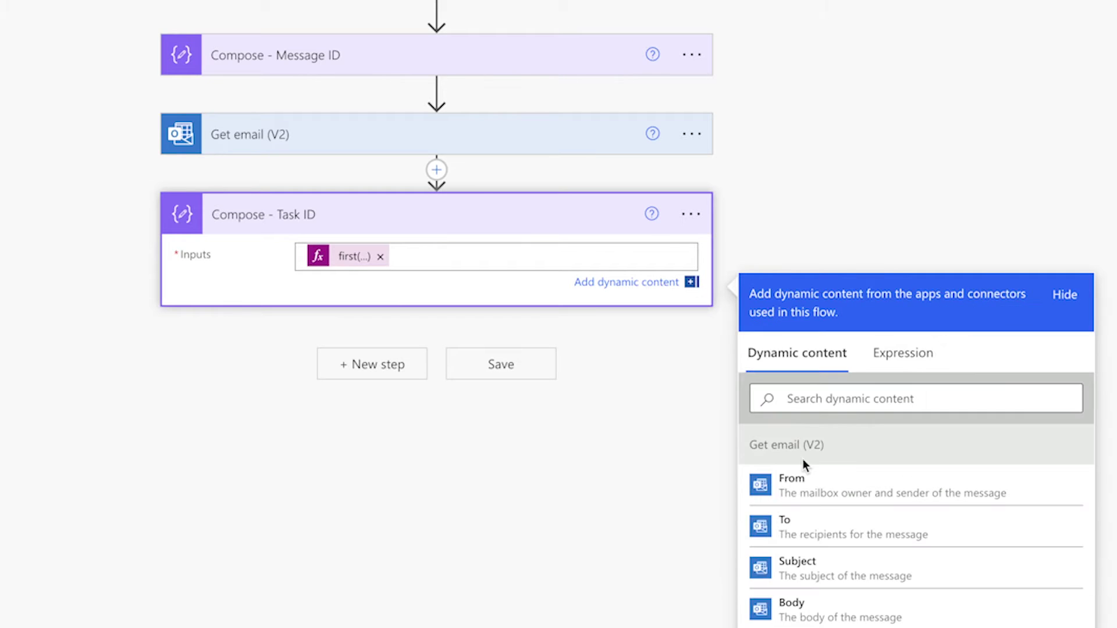
Save and test-run the flow, then check that Compose - Task ID outputs only the task URL
{"action": "left_click", "coordinate": [897, 81]}
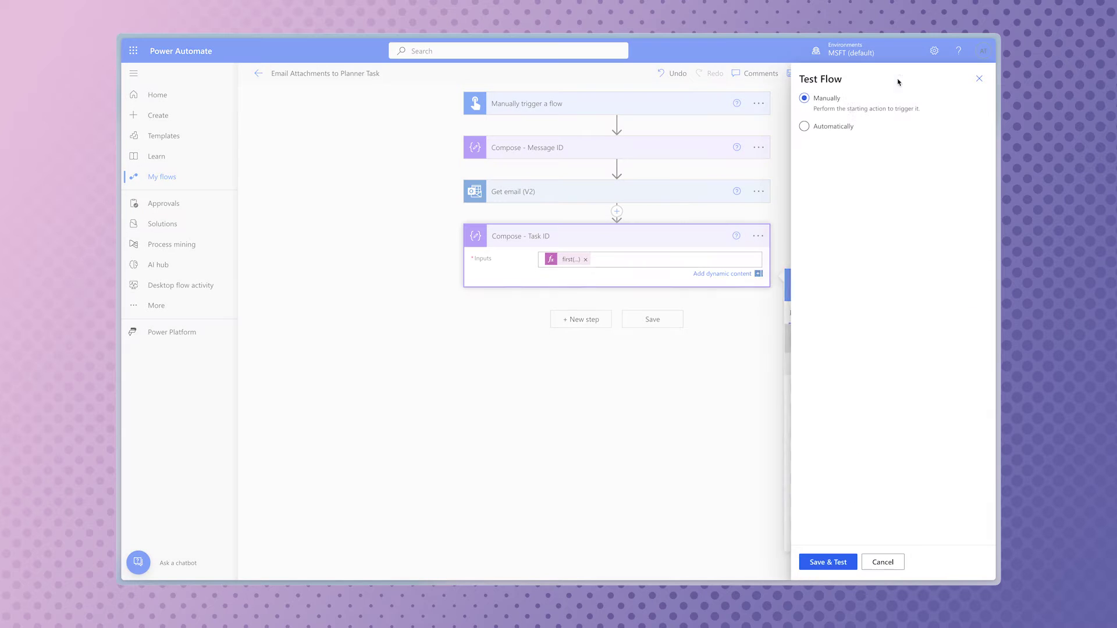
{"action": "left_click", "coordinate": [833, 561]}
{"action": "left_click", "coordinate": [854, 562]}
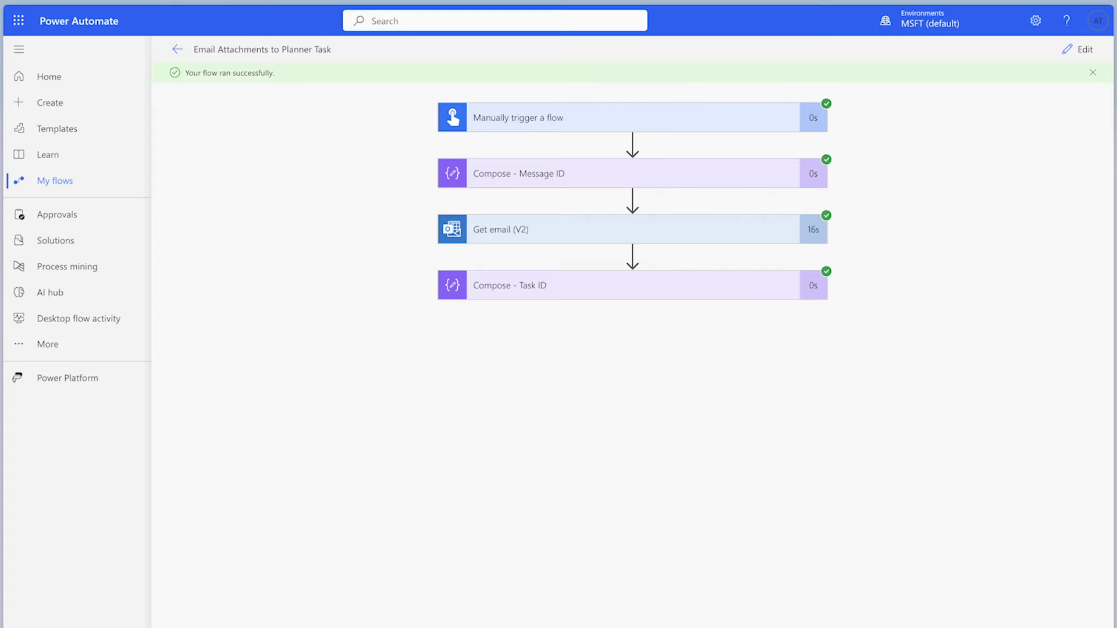
{"action": "left_click", "coordinate": [753, 291]}
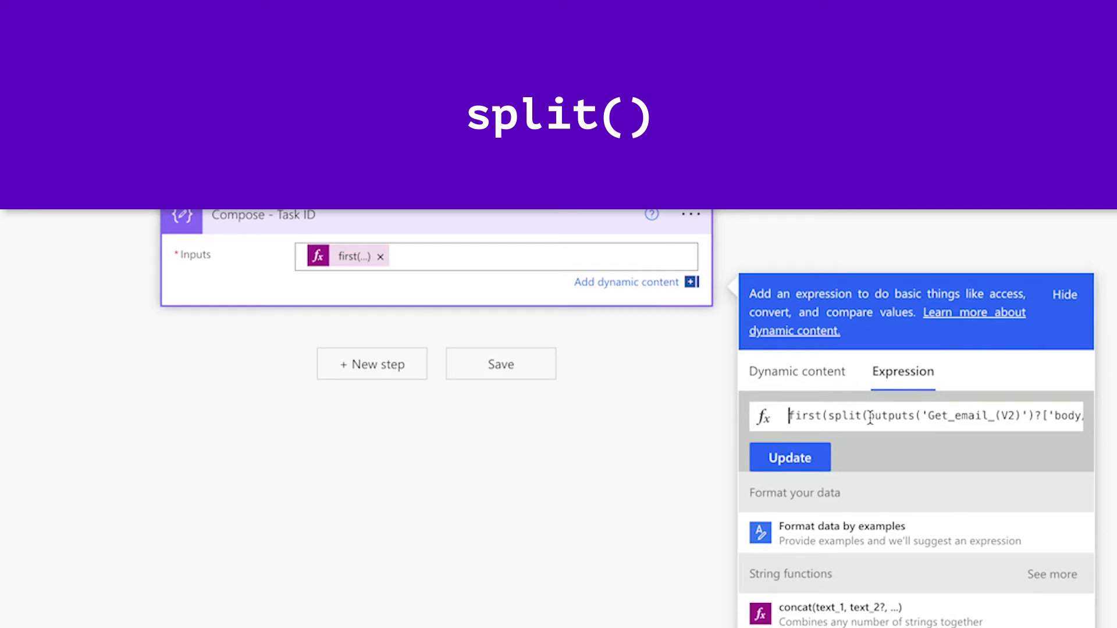
Wrap the Compose - Task ID expression in split(...,'/') to break the link at slashes
{"action": "type", "text": "split("}
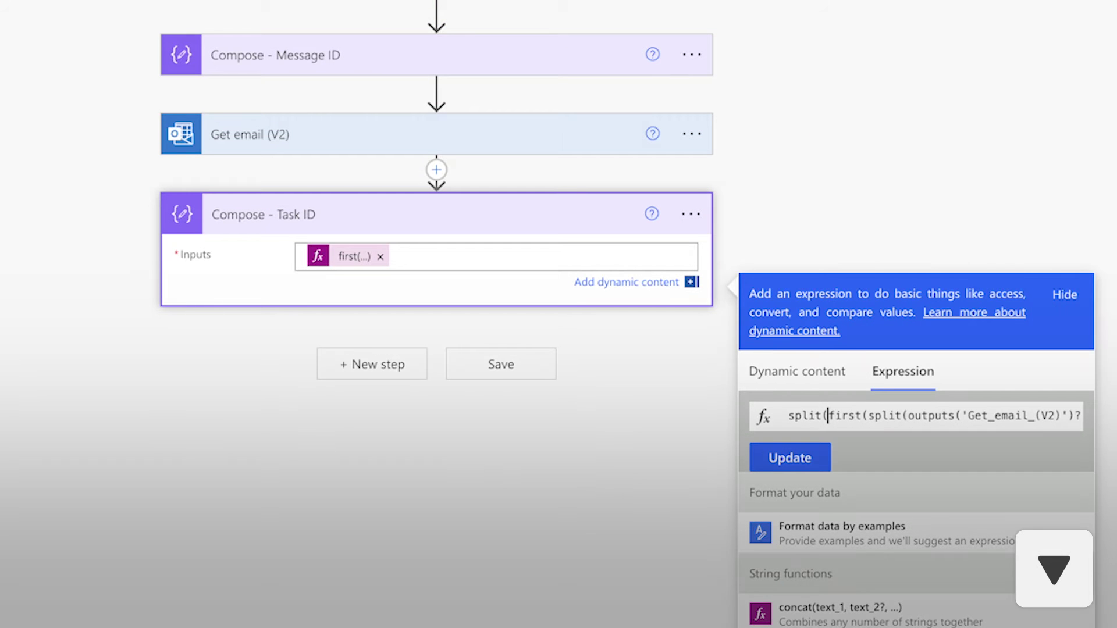
{"action": "key", "text": "End"}
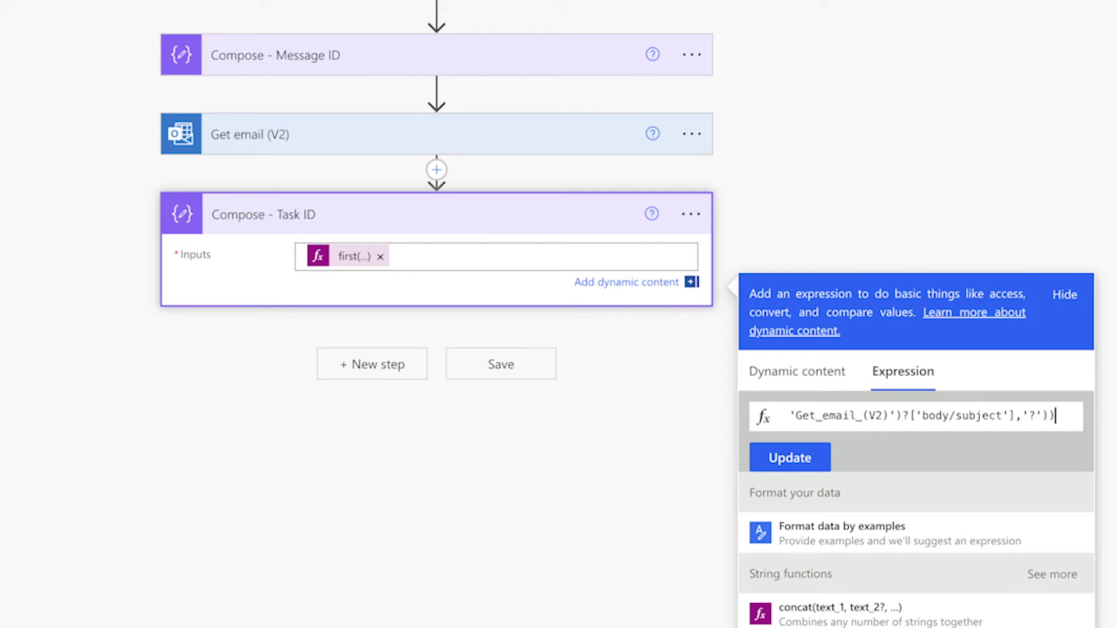
{"action": "type", "text": ",'"}
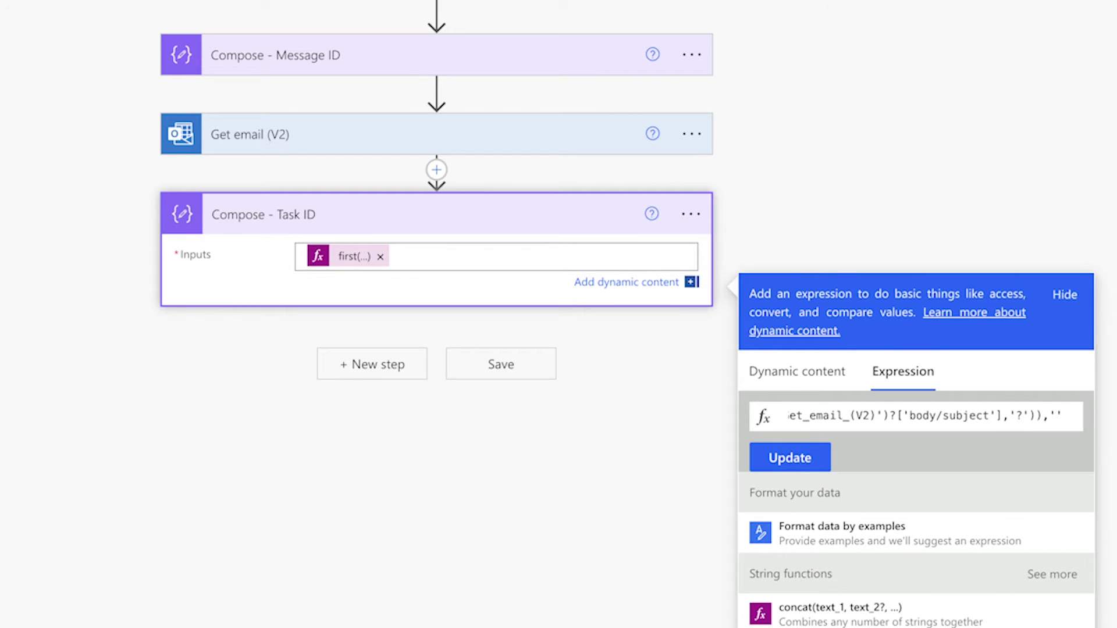
{"action": "type", "text": "/"}
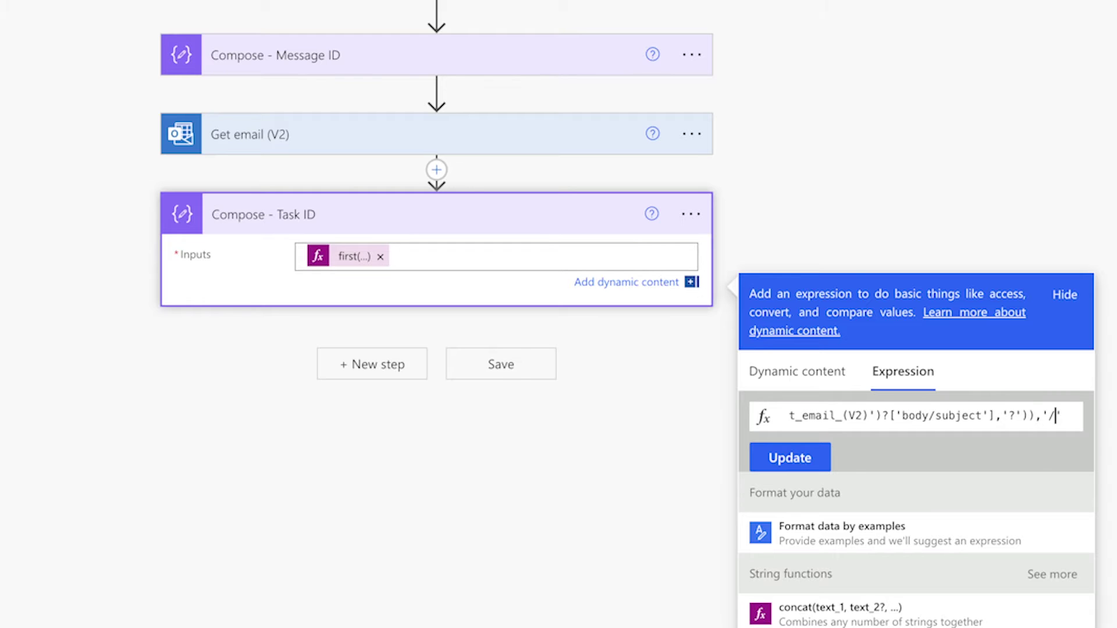
{"action": "type", "text": "')"}
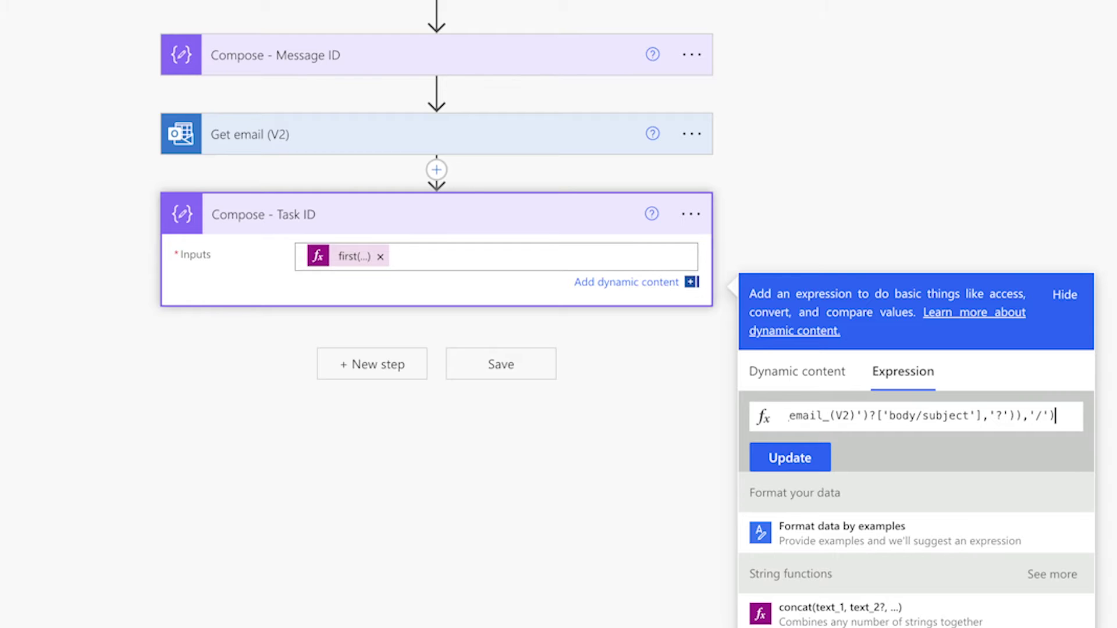
{"action": "left_click", "coordinate": [802, 459]}
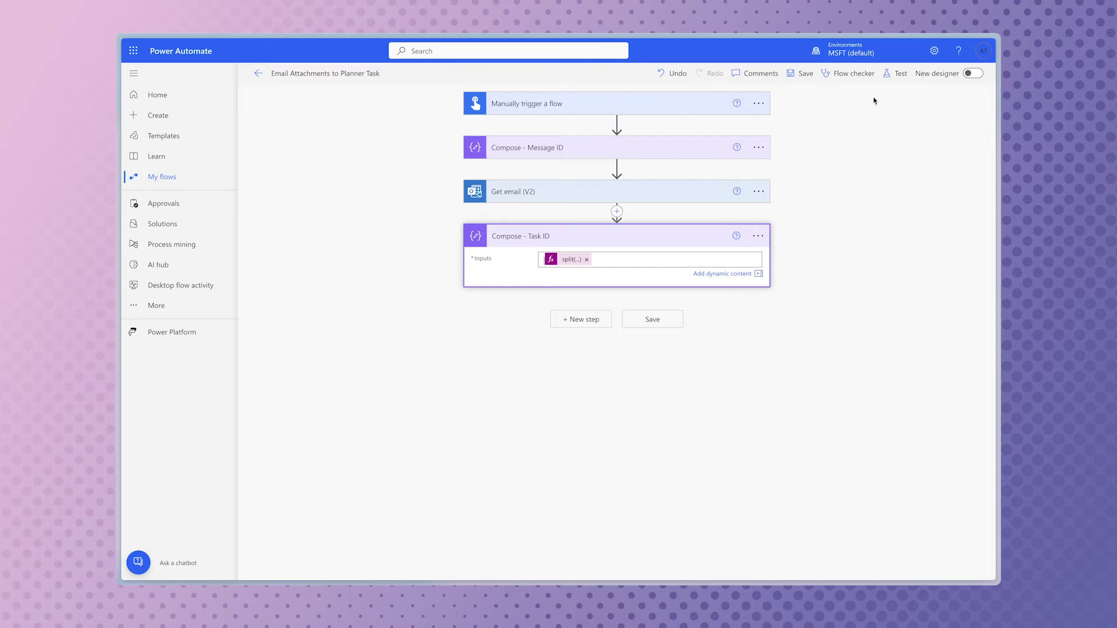
Save and test-run the flow, then inspect the split pieces in Compose - Task ID's output
{"action": "left_click", "coordinate": [896, 74]}
{"action": "left_click", "coordinate": [835, 562]}
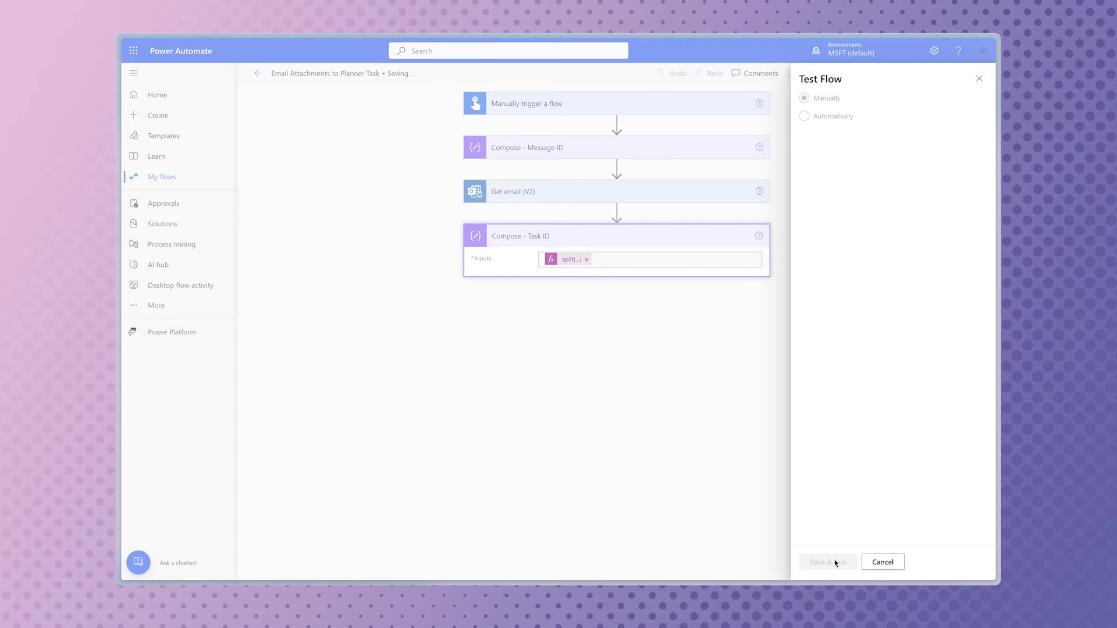
{"action": "left_click", "coordinate": [847, 562]}
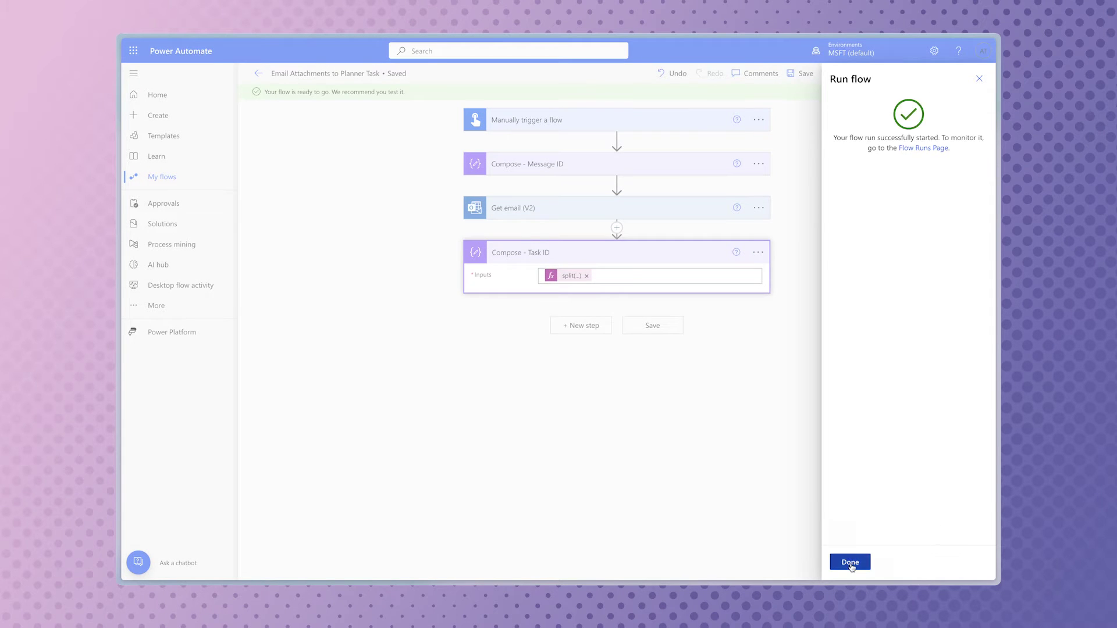
{"action": "left_click", "coordinate": [850, 563]}
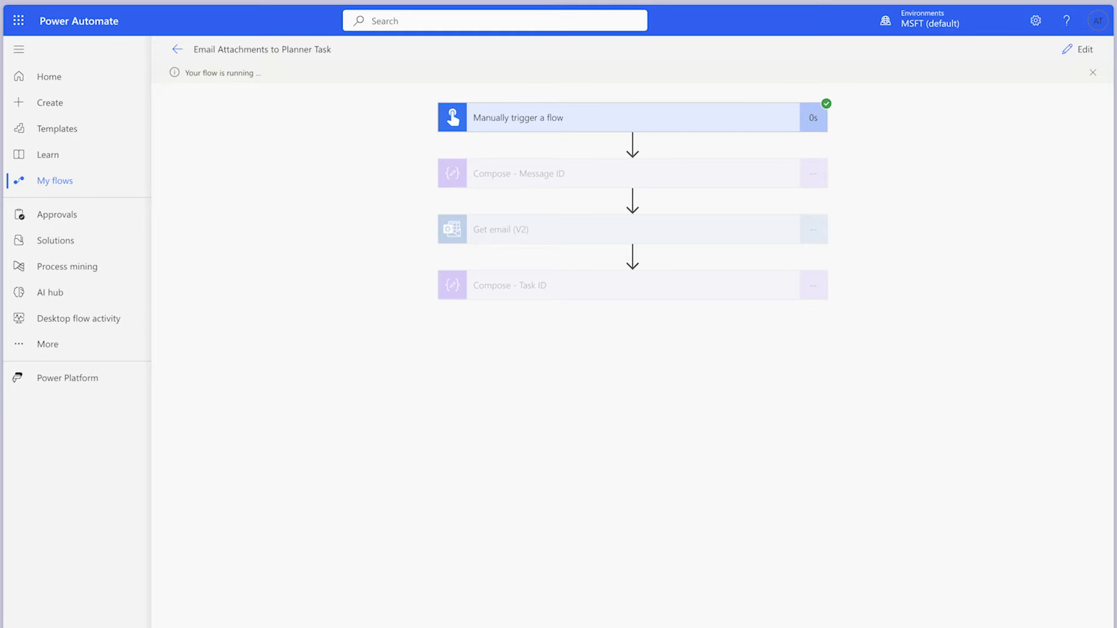
{"action": "left_click", "coordinate": [709, 292]}
{"action": "scroll", "coordinate": [707, 602], "scroll_direction": "down", "scroll_amount": 1}
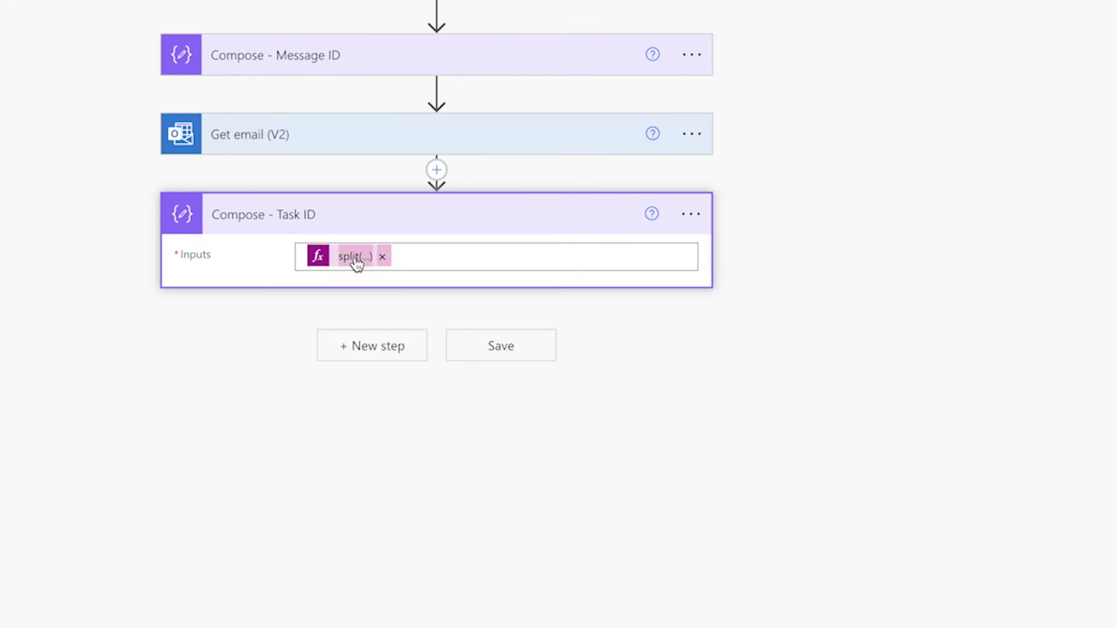
{"action": "left_click", "coordinate": [354, 260]}
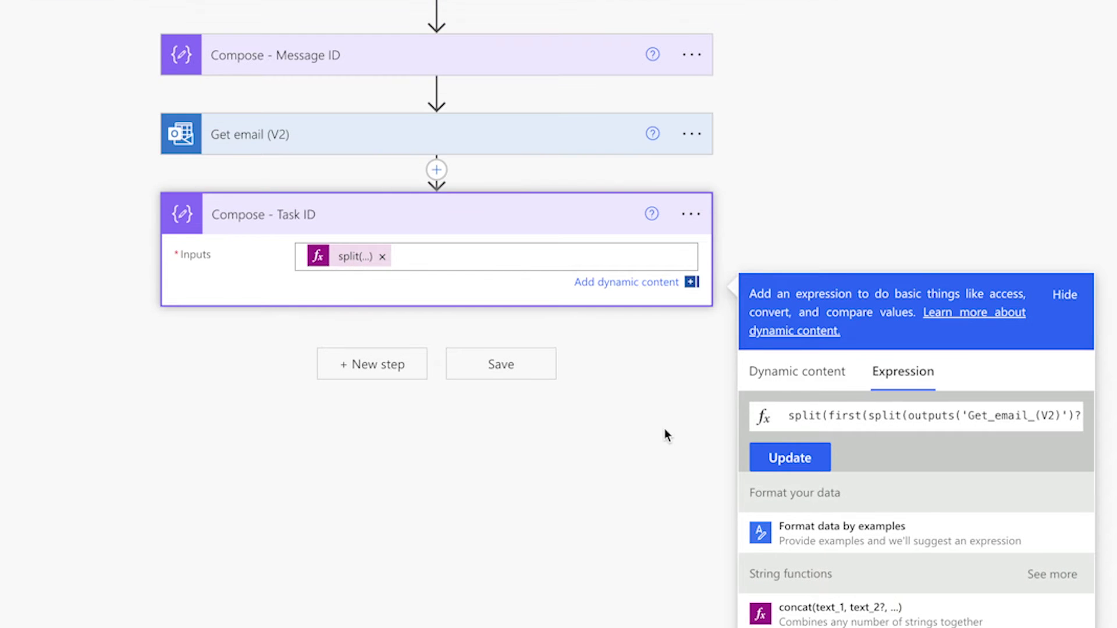
Wrap the split expression in last(...) so Compose - Task ID keeps the final piece
{"action": "left_click", "coordinate": [789, 415]}
{"action": "type", "text": "last("}
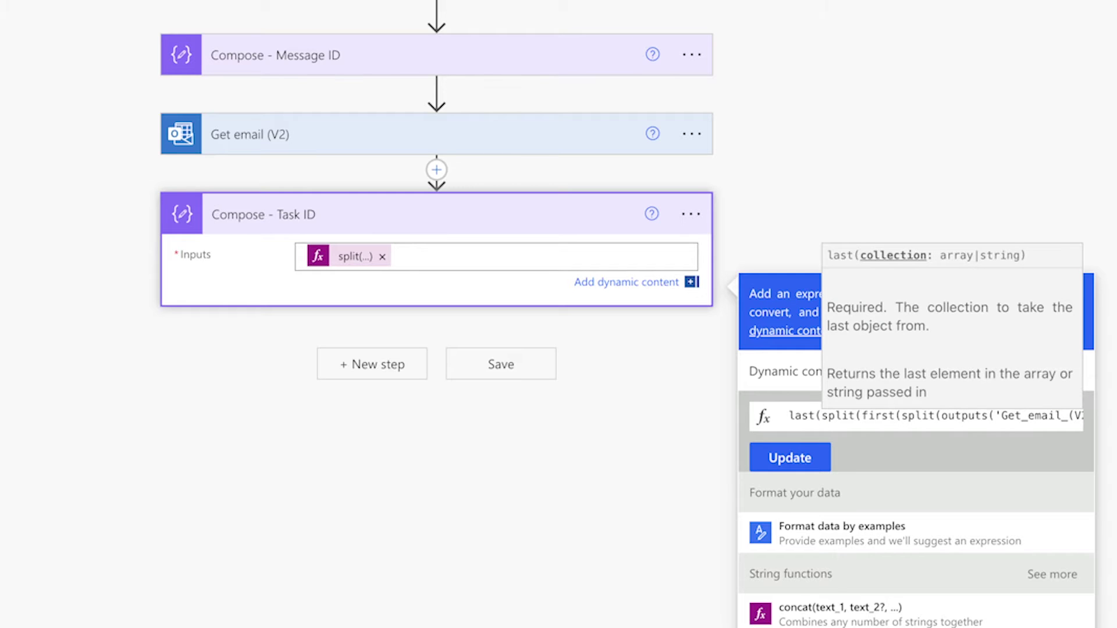
{"action": "key", "text": "End"}
{"action": "type", "text": ")"}
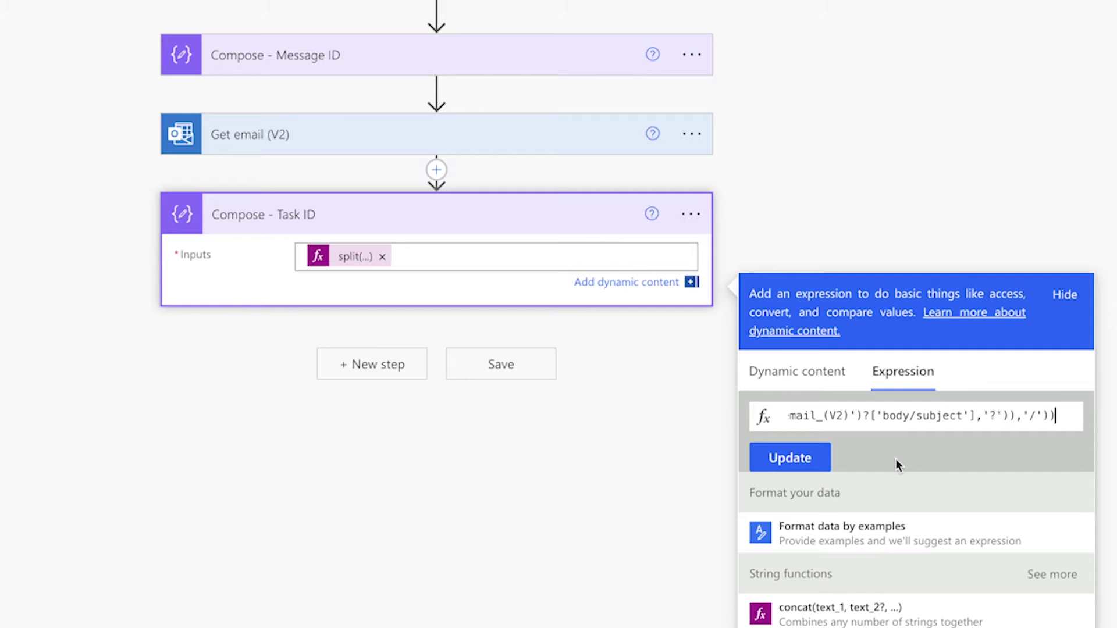
{"action": "left_click", "coordinate": [789, 458]}
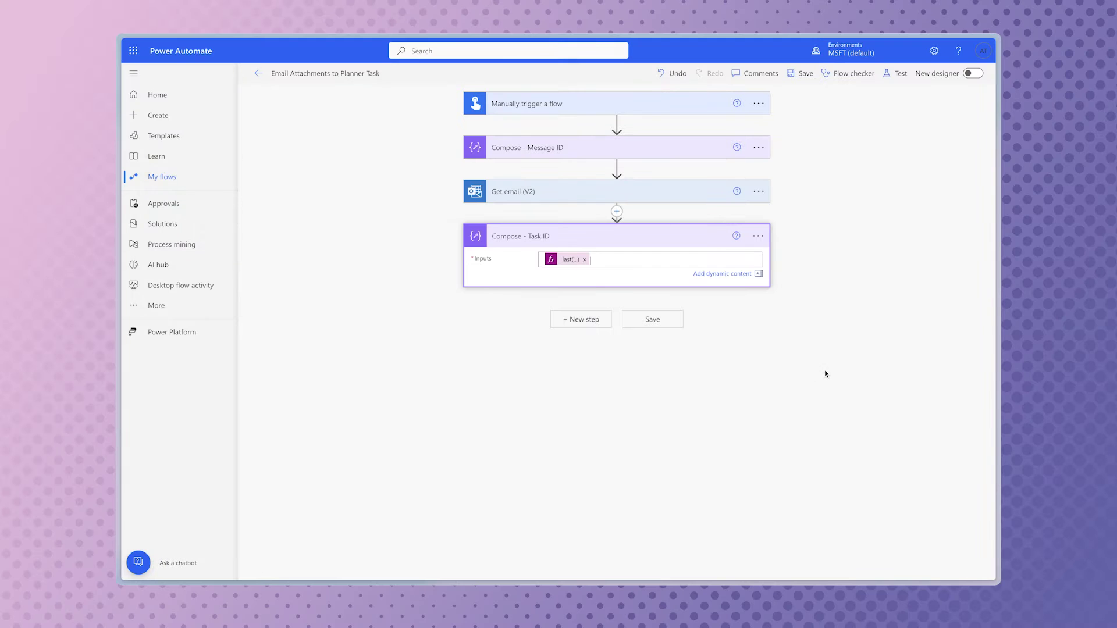
Save and test-run the flow, confirming Compose - Task ID outputs only the bare task ID
{"action": "left_click", "coordinate": [896, 73]}
{"action": "left_click", "coordinate": [838, 561]}
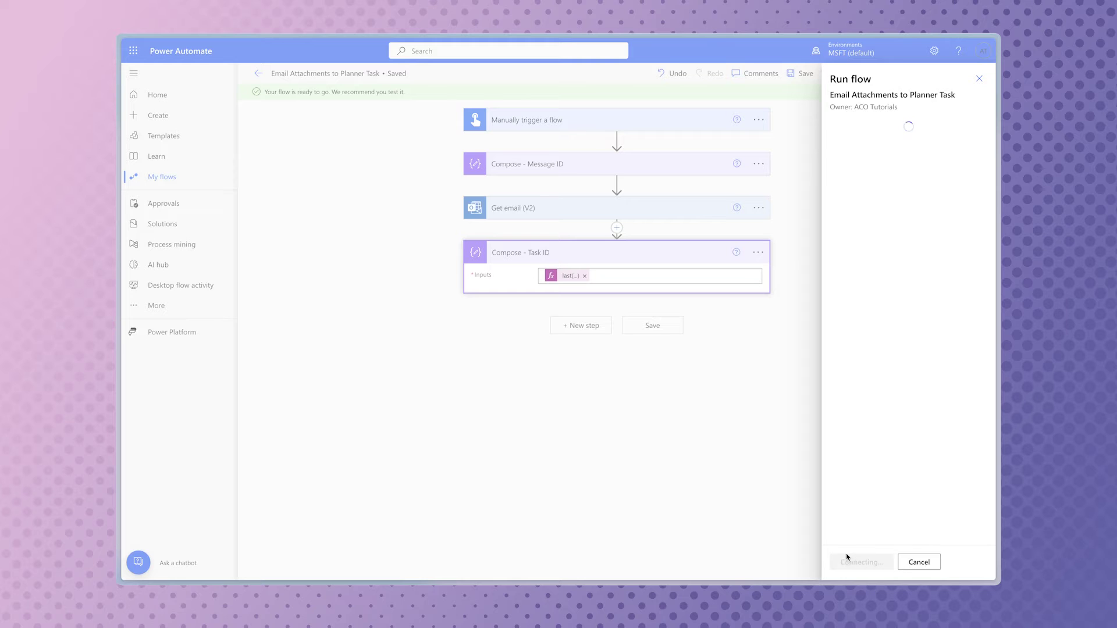
{"action": "left_click", "coordinate": [847, 562]}
{"action": "left_click", "coordinate": [847, 562]}
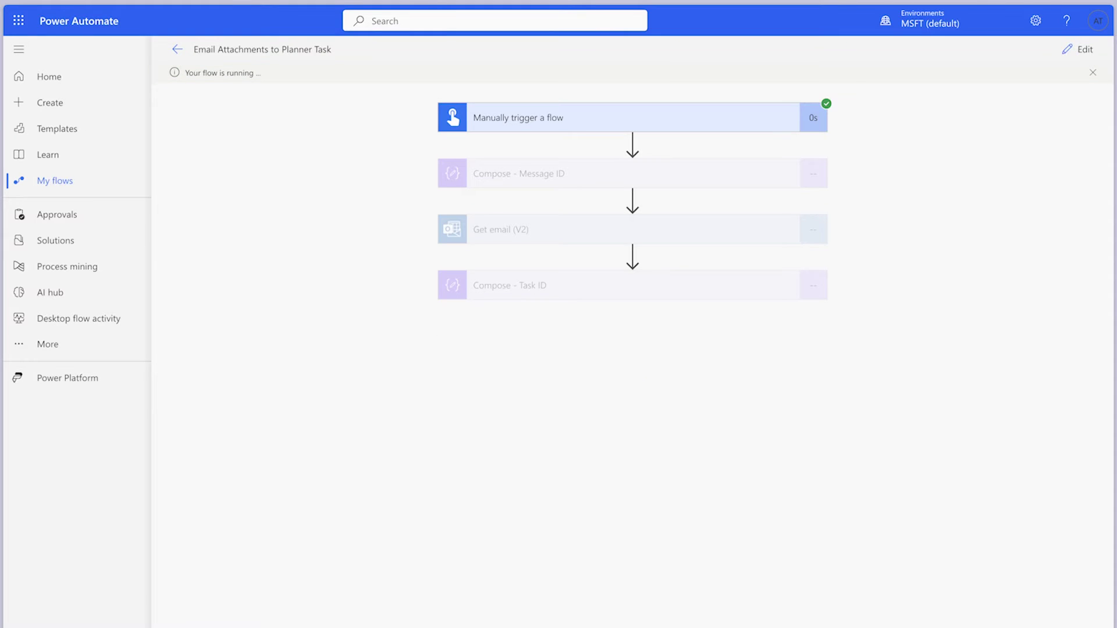
{"action": "left_click", "coordinate": [669, 297]}
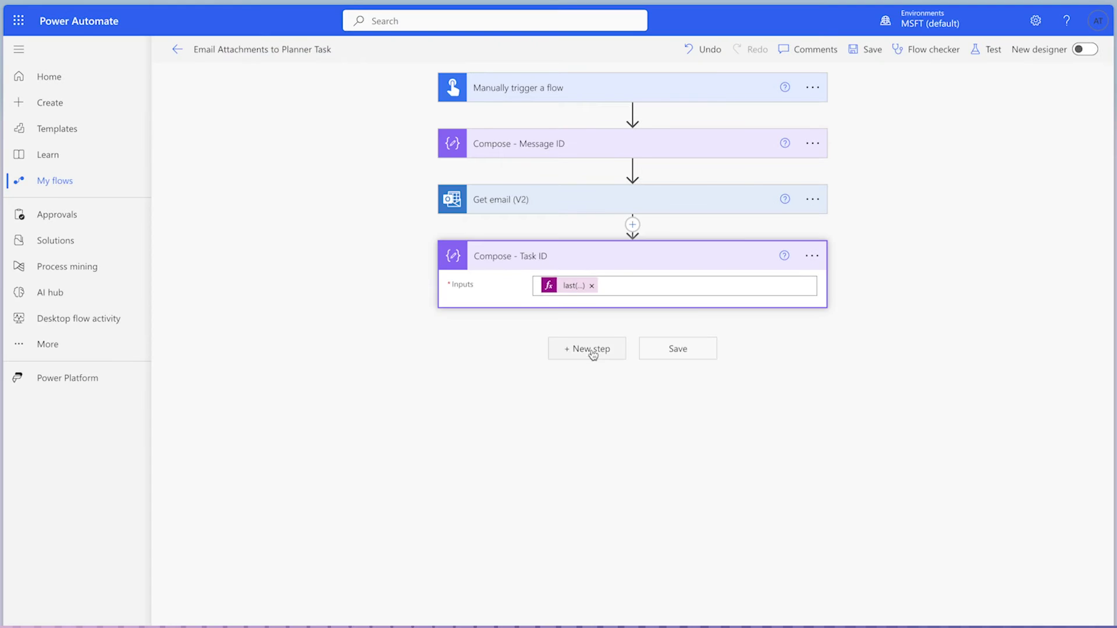
Add a new step after Compose - Task ID and search for 'get task'
{"action": "left_click", "coordinate": [591, 279]}
{"action": "left_click", "coordinate": [591, 348]}
{"action": "type", "text": "get task"}
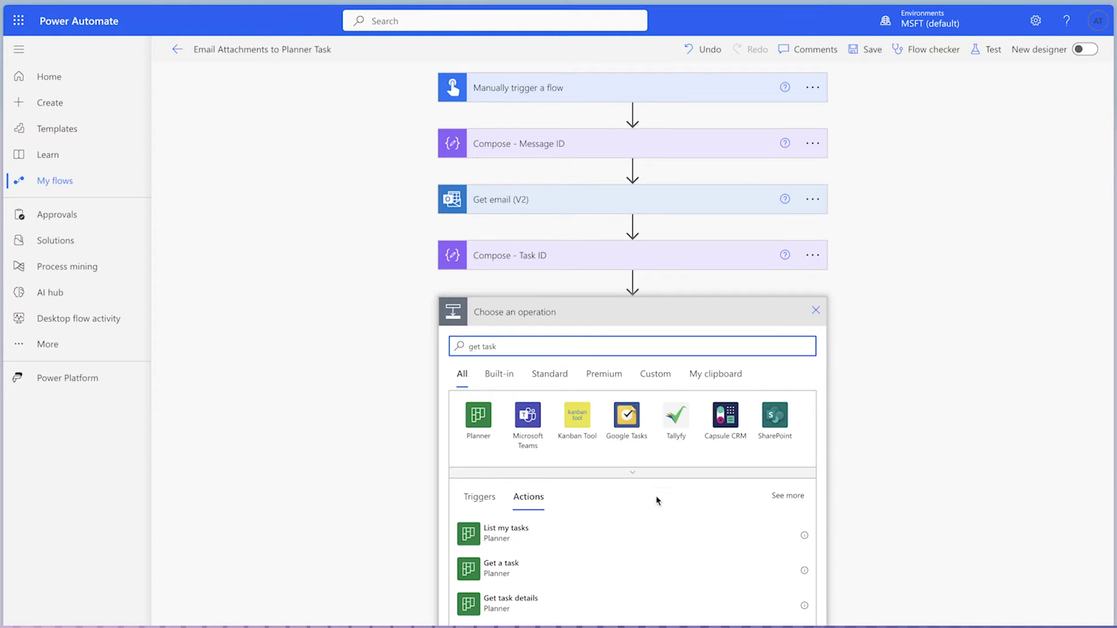
Add the Planner Get a task and Get task details actions
{"action": "left_click", "coordinate": [606, 566]}
{"action": "type", "text": "get task"}
{"action": "left_click", "coordinate": [603, 589]}
Set the Task Id of both Get a task and Get task details to Compose - Task ID Outputs
{"action": "left_click", "coordinate": [732, 320]}
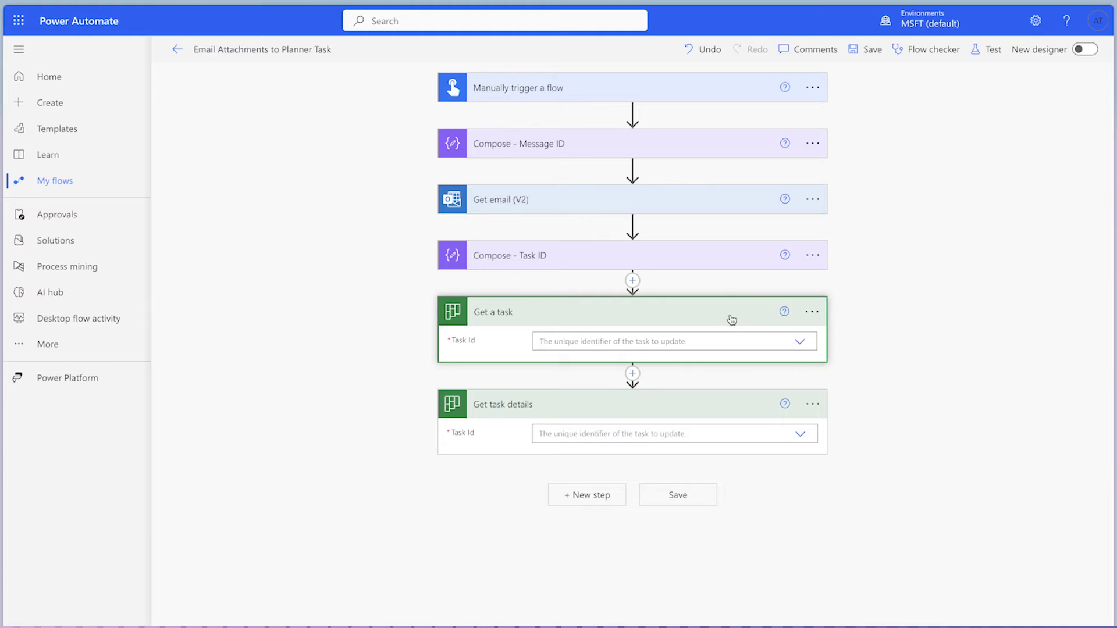
{"action": "left_click", "coordinate": [669, 342]}
{"action": "left_click", "coordinate": [602, 382]}
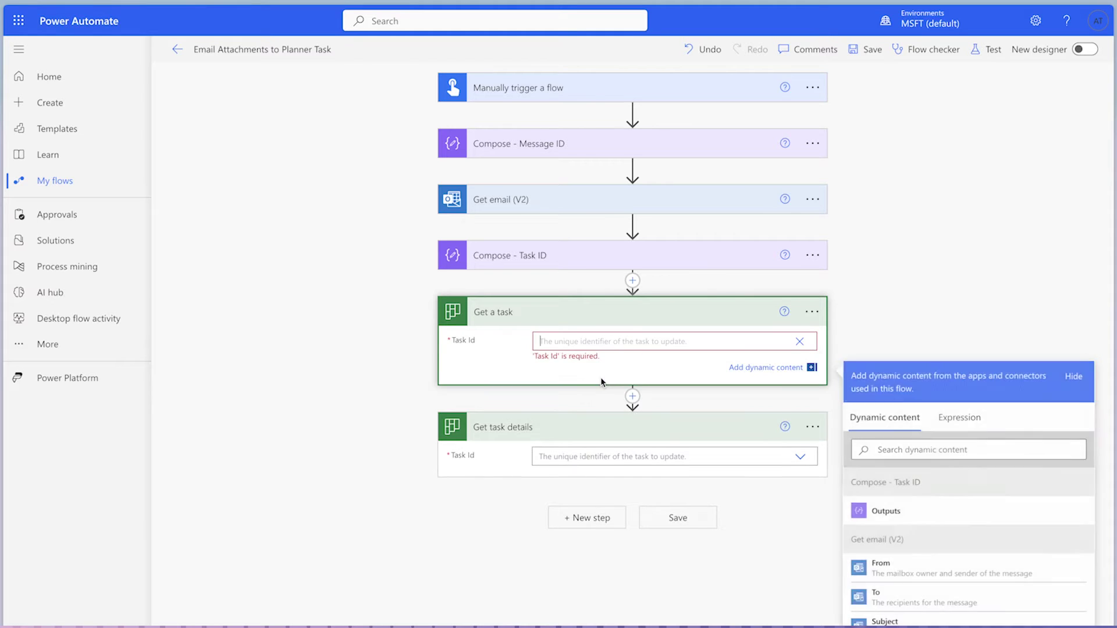
{"action": "left_click", "coordinate": [974, 506]}
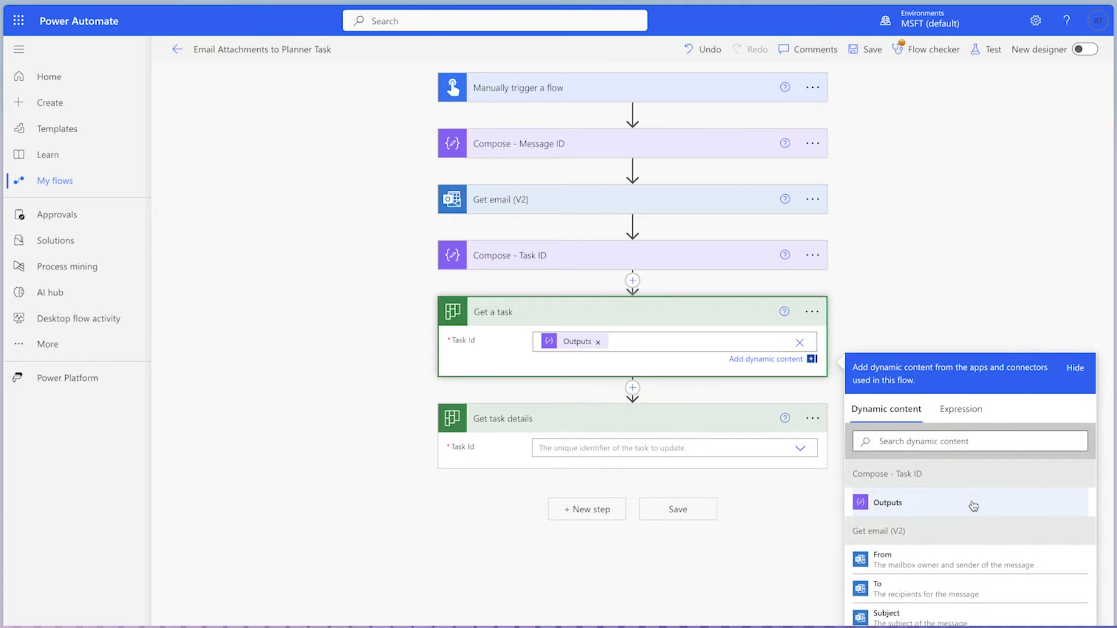
{"action": "left_click", "coordinate": [802, 455]}
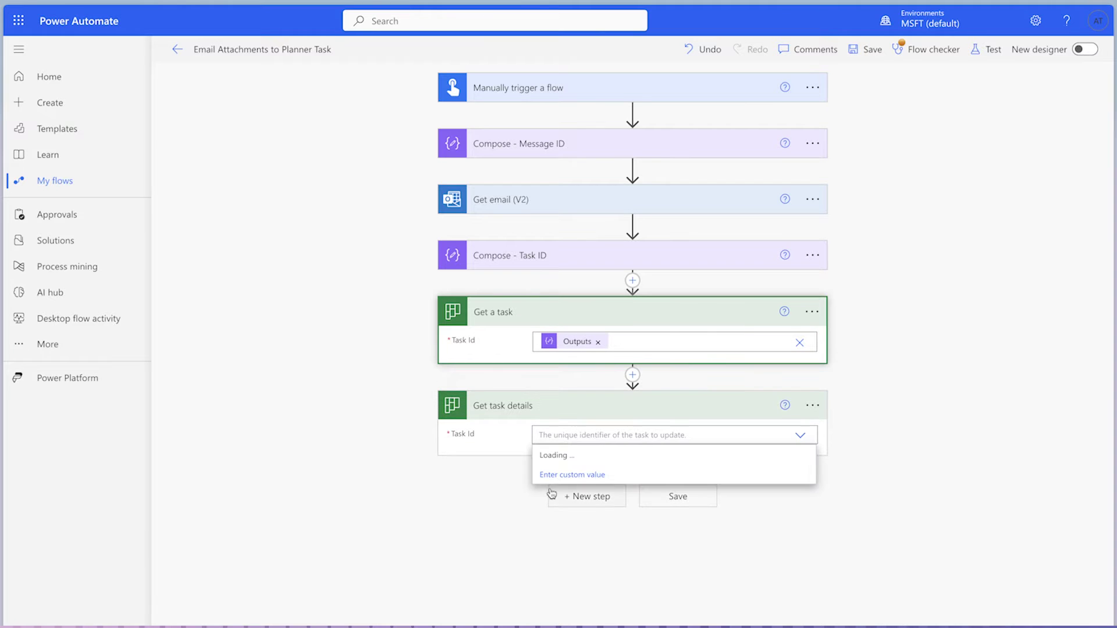
{"action": "left_click", "coordinate": [567, 476]}
{"action": "type", "text": "output"}
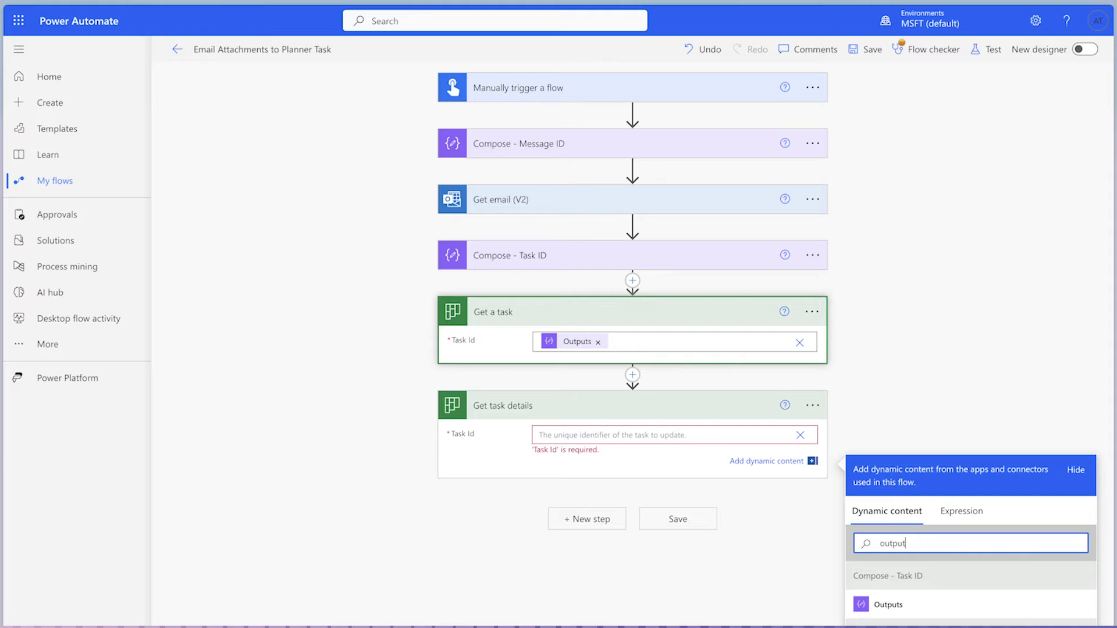
{"action": "left_click", "coordinate": [948, 602]}
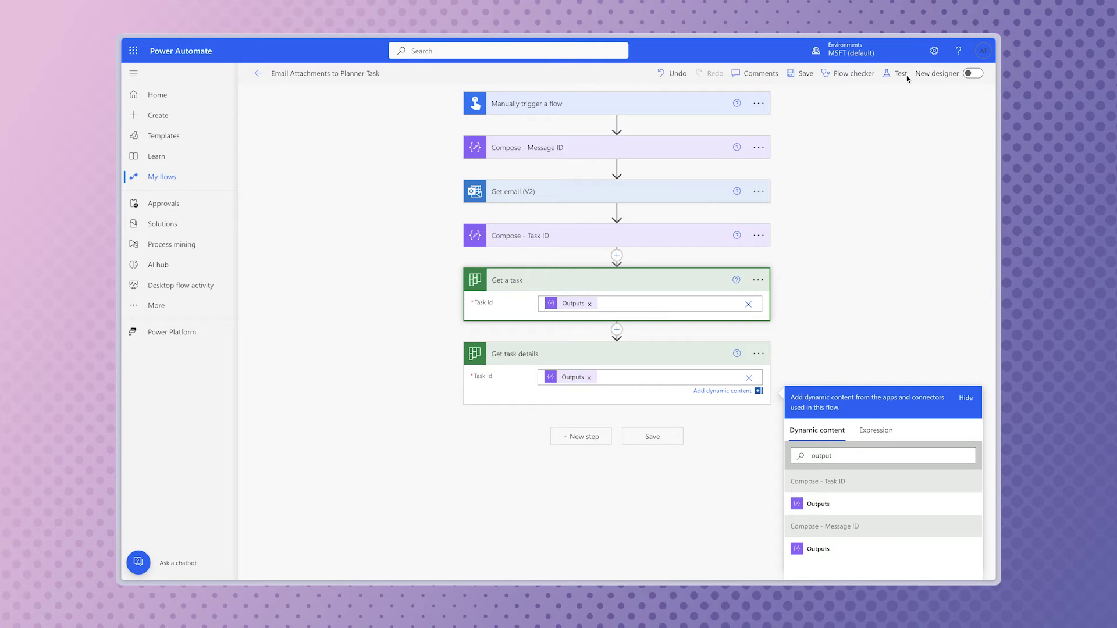
Save and test-run the flow, then review Get a task's outputs showing 'Top 10 SEO Strategies for 2024'
{"action": "left_click", "coordinate": [906, 75]}
{"action": "left_click", "coordinate": [830, 562]}
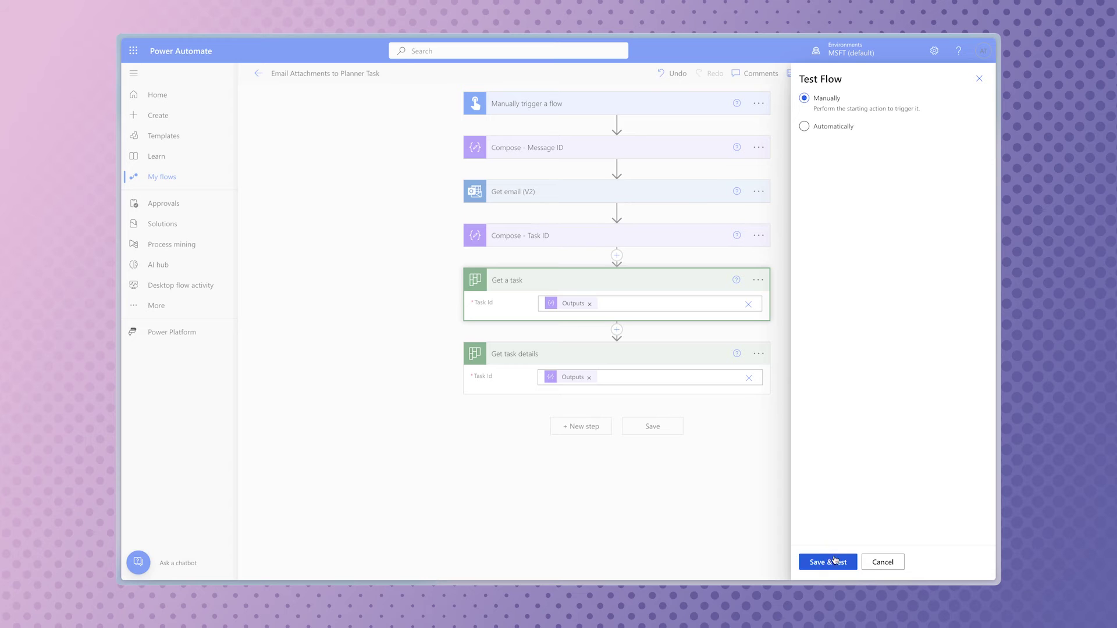
{"action": "left_click", "coordinate": [847, 562]}
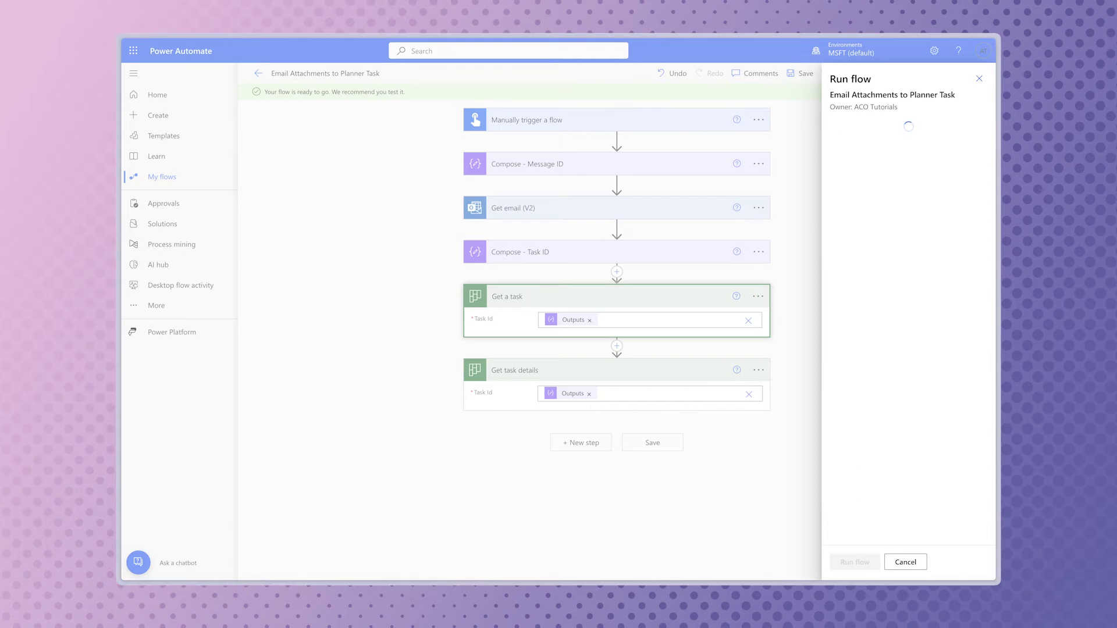
{"action": "left_click", "coordinate": [855, 562]}
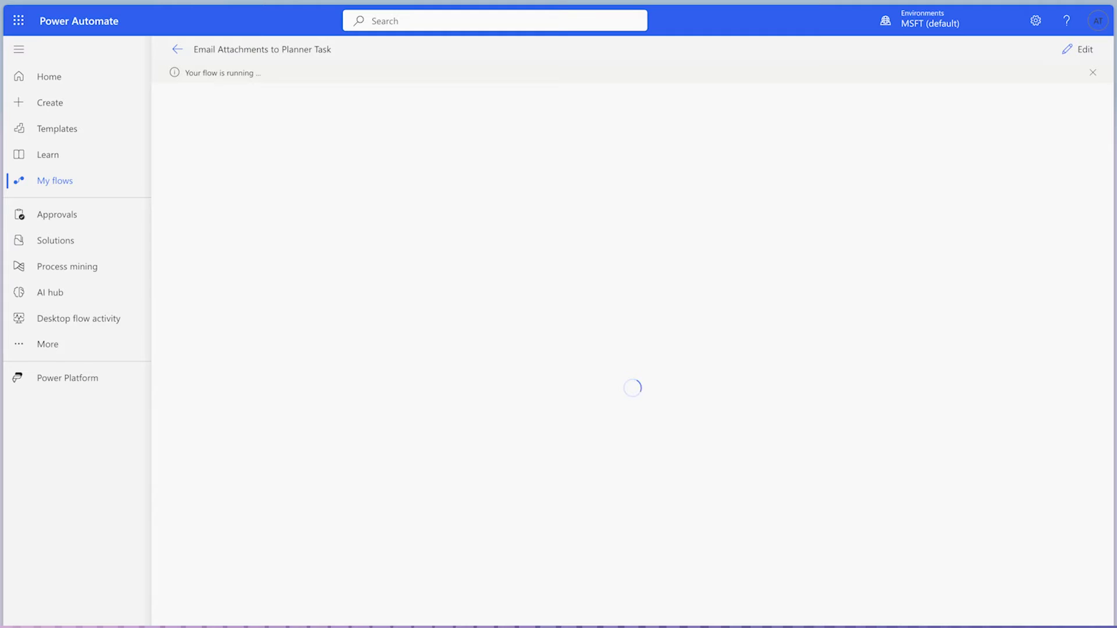
{"action": "left_click", "coordinate": [663, 339]}
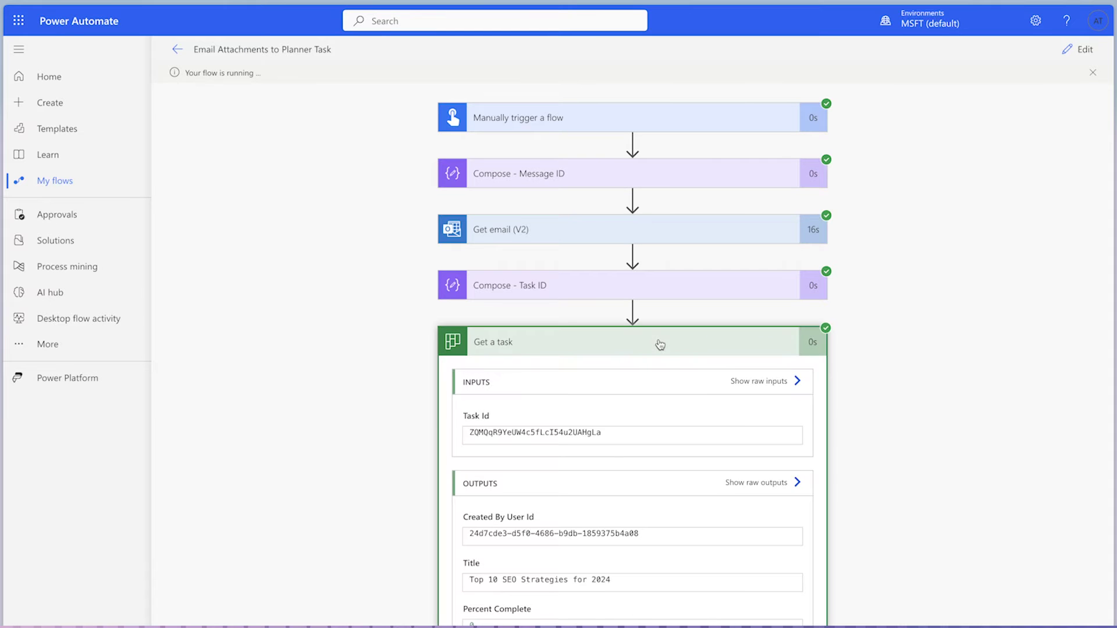
{"action": "scroll", "coordinate": [728, 487], "scroll_direction": "down", "scroll_amount": 3}
{"action": "scroll", "coordinate": [731, 500], "scroll_direction": "down", "scroll_amount": 3}
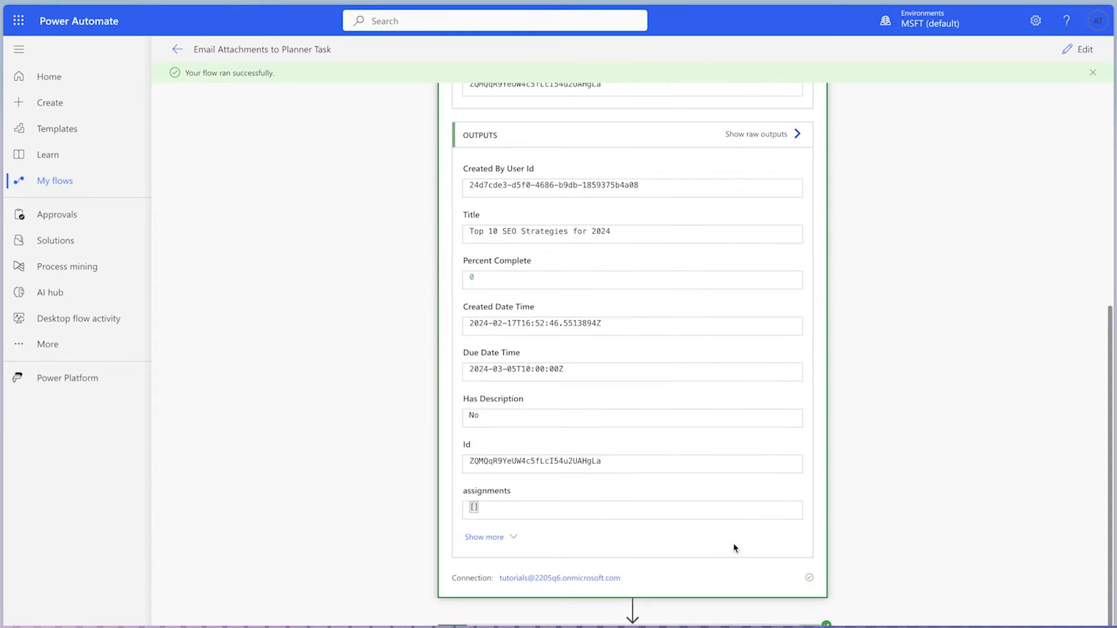
{"action": "scroll", "coordinate": [731, 508], "scroll_direction": "down", "scroll_amount": 6}
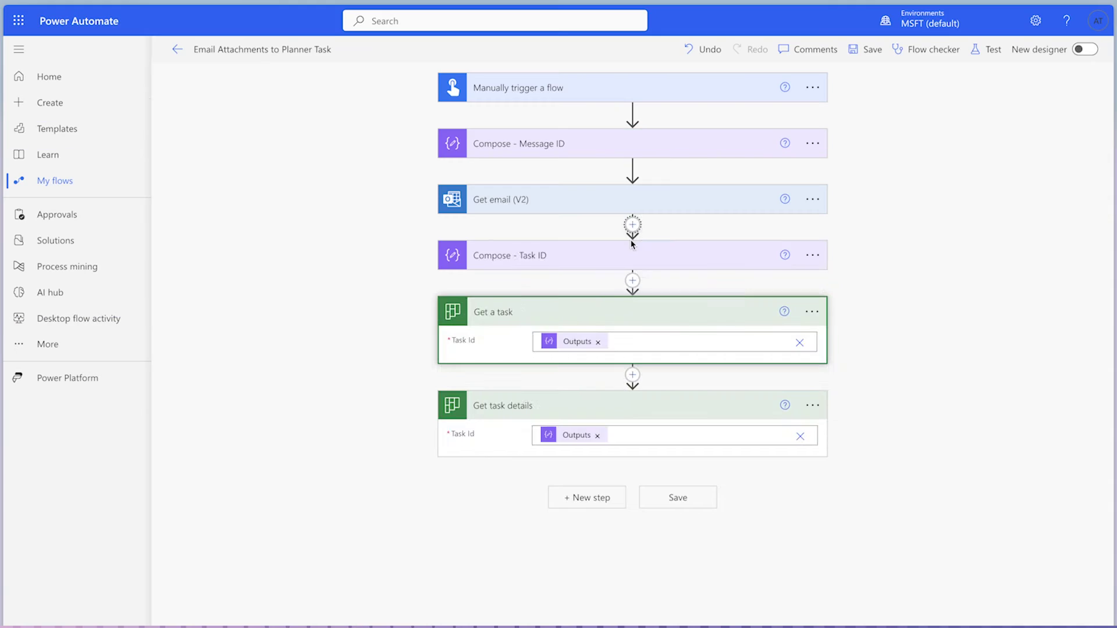
{"action": "left_click", "coordinate": [632, 220]}
Add a Scope action after Get email (V2) and rename it 'Scope - Planner Task'
{"action": "type", "text": "Soc"}
{"action": "key", "text": "BackSpace"}
{"action": "type", "text": "Scope"}
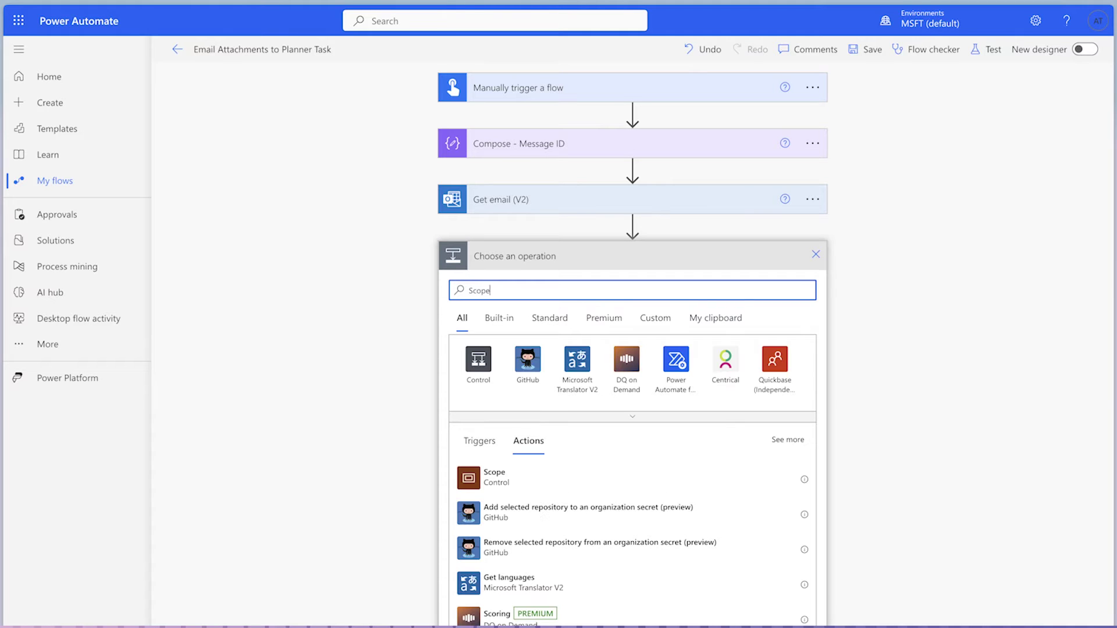
{"action": "left_click", "coordinate": [615, 474]}
{"action": "left_click", "coordinate": [812, 255]}
{"action": "left_click", "coordinate": [858, 227]}
{"action": "left_click", "coordinate": [663, 253]}
{"action": "type", "text": "- Planner Tas"}
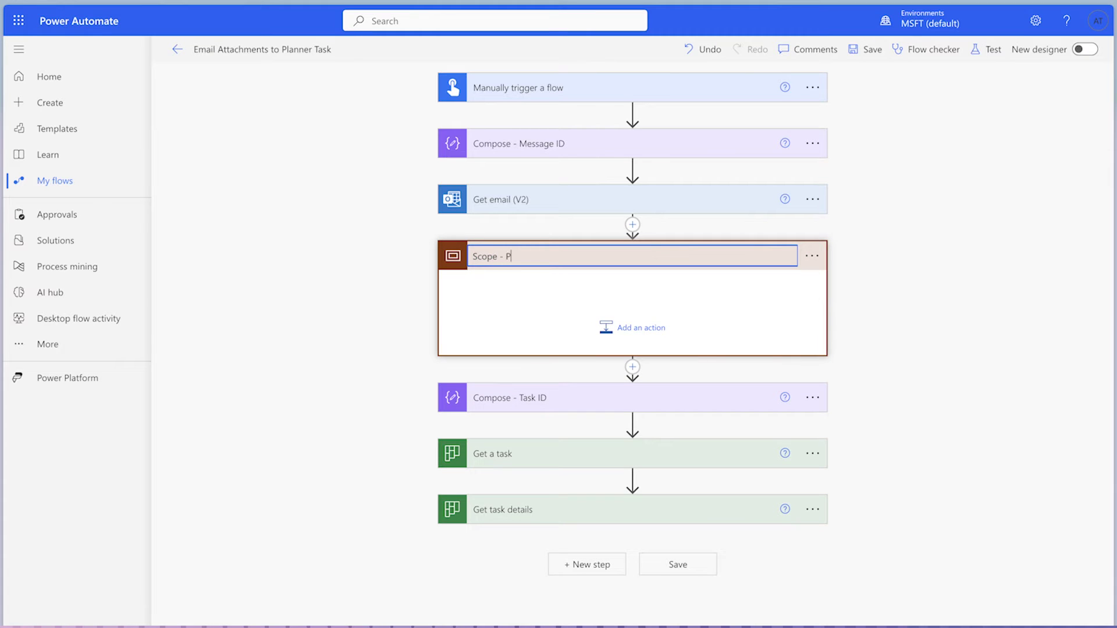
{"action": "type", "text": "k"}
Drag Compose - Task ID, Get a task and Get task details into the scope, then collapse it
{"action": "left_click_drag", "start_coordinate": [648, 401], "coordinate": [651, 302]}
{"action": "left_click_drag", "start_coordinate": [650, 439], "coordinate": [649, 362]}
{"action": "left_click_drag", "start_coordinate": [661, 496], "coordinate": [630, 386]}
{"action": "left_click", "coordinate": [611, 256]}
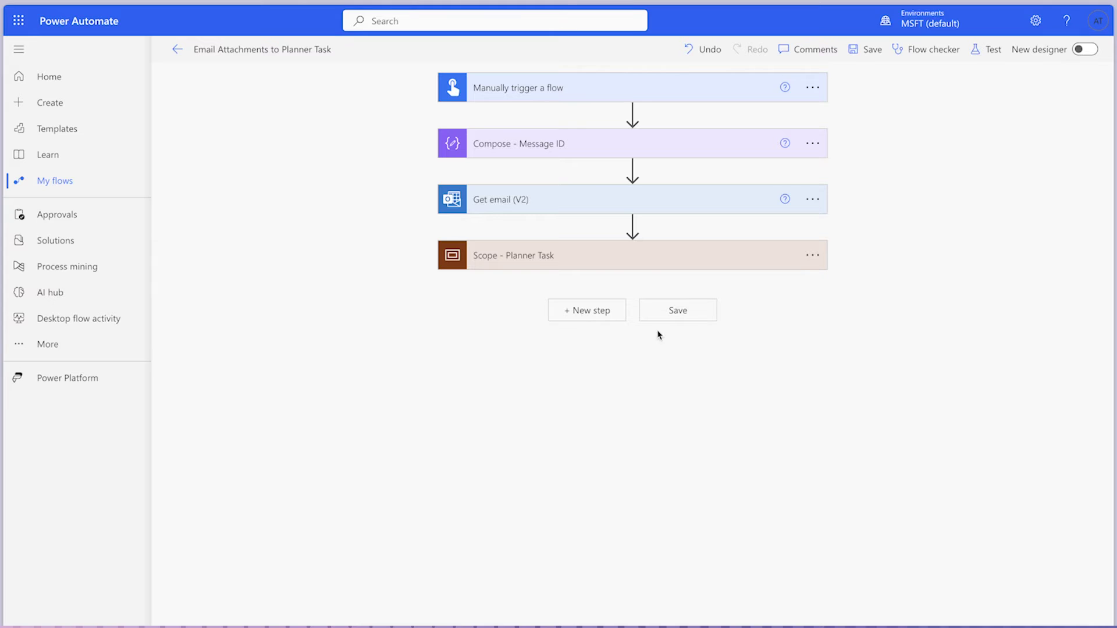
Add a Compose step whose inputs start with '/', the task Title, and '_'
{"action": "left_click", "coordinate": [583, 312]}
{"action": "type", "text": "compose"}
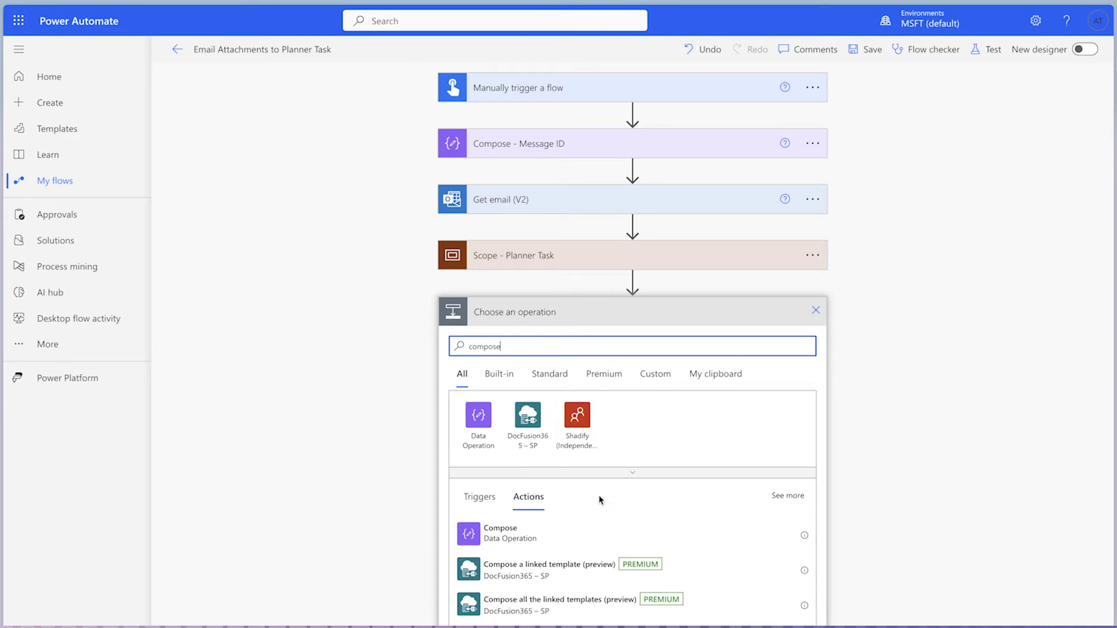
{"action": "left_click", "coordinate": [601, 529]}
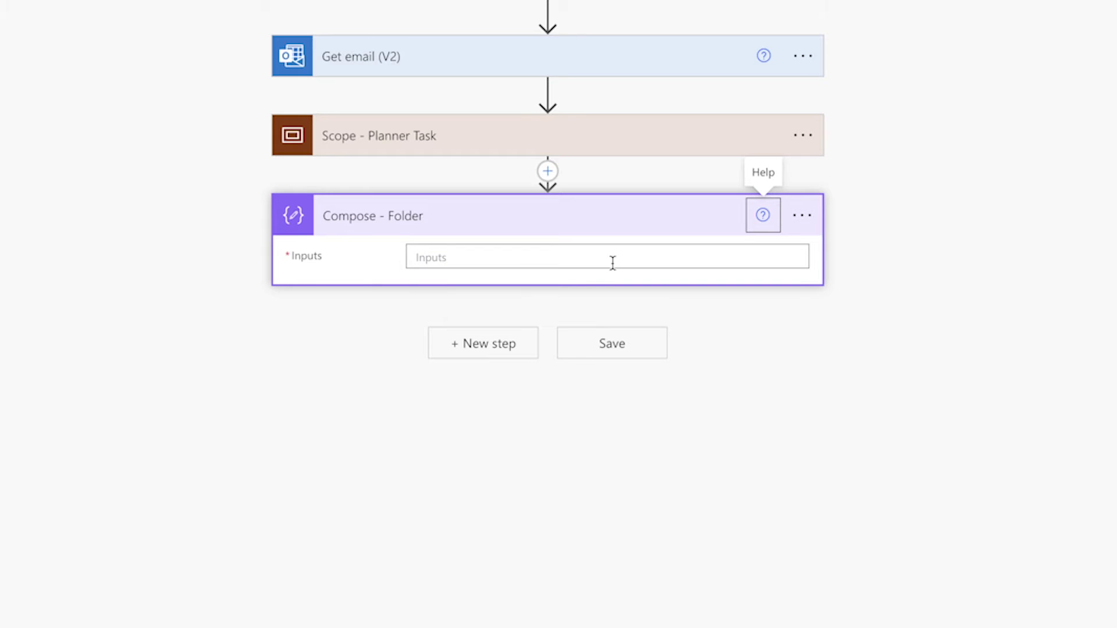
{"action": "left_click", "coordinate": [579, 260]}
{"action": "type", "text": "/"}
{"action": "left_click", "coordinate": [942, 397]}
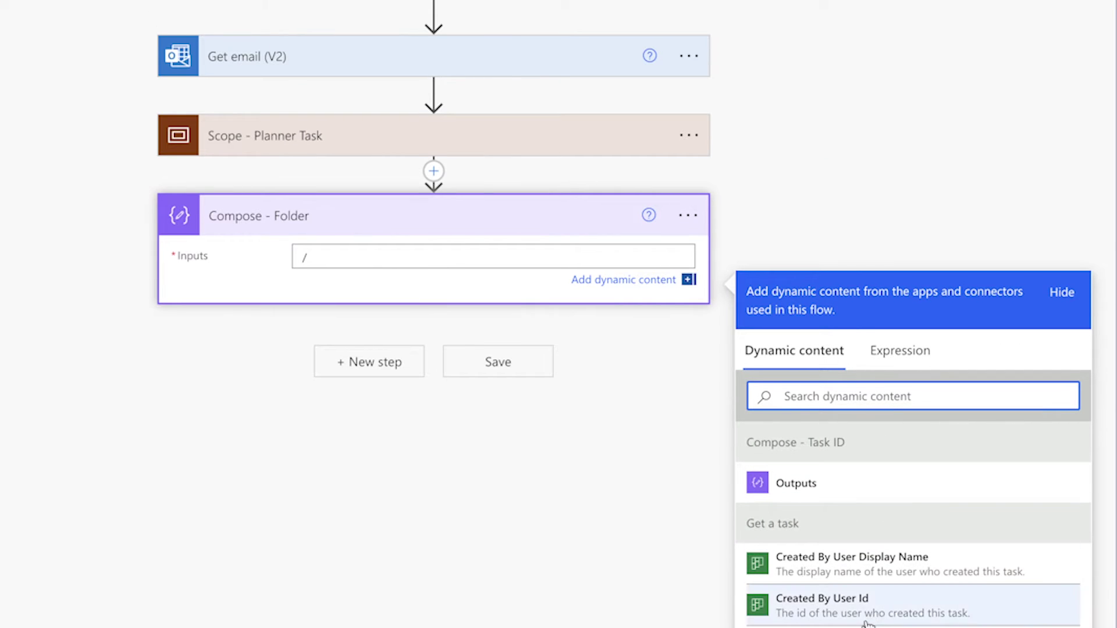
{"action": "scroll", "coordinate": [867, 561], "scroll_direction": "down", "scroll_amount": 2}
{"action": "left_click", "coordinate": [868, 562]}
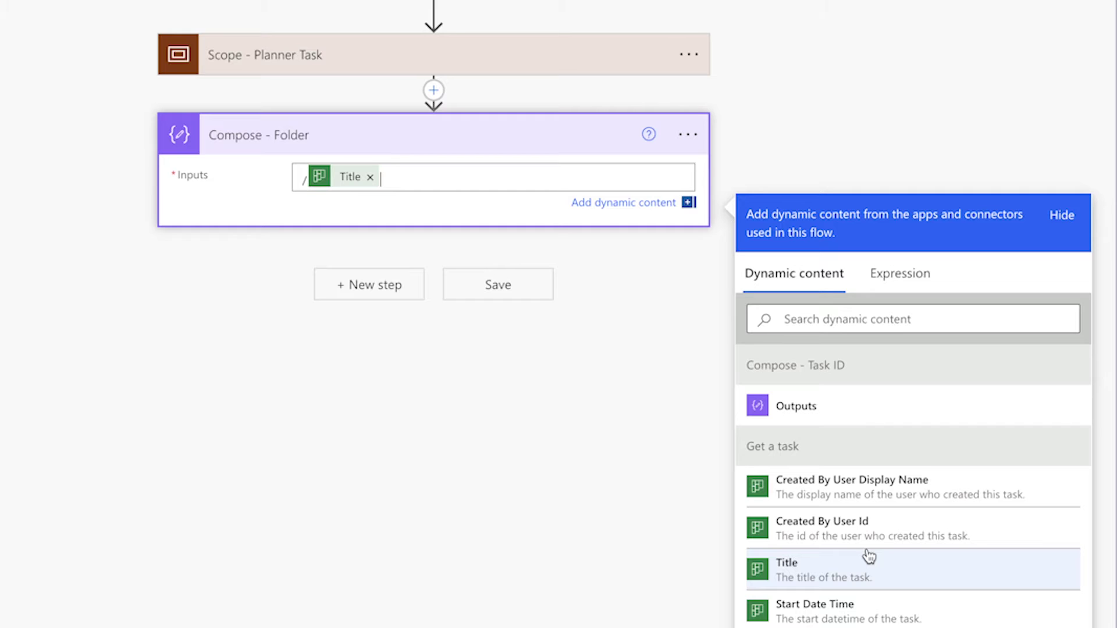
{"action": "type", "text": "_"}
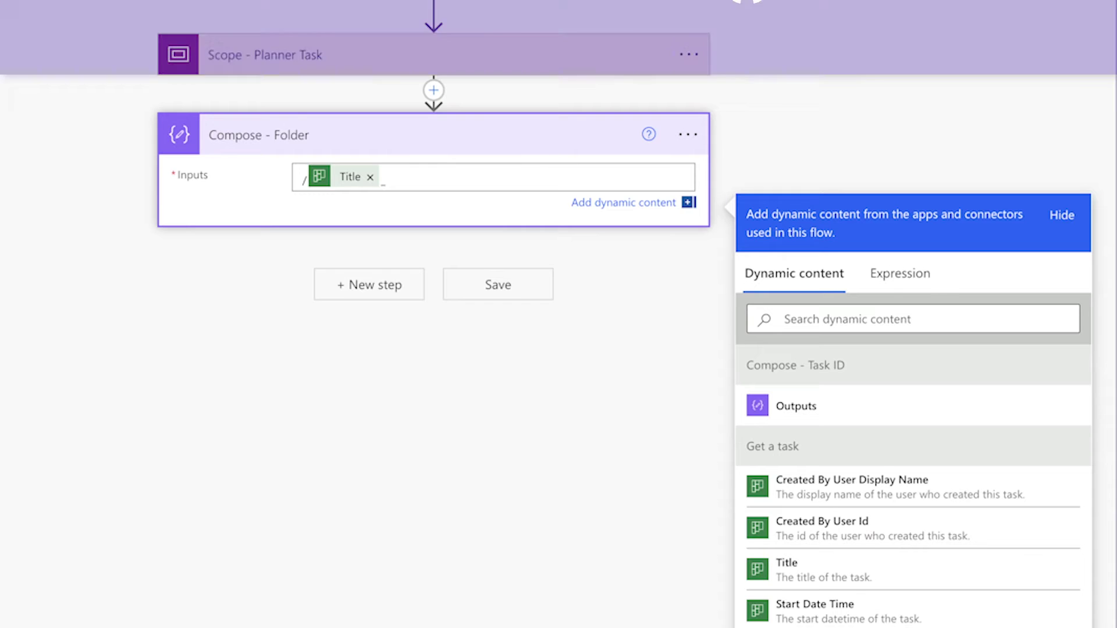
Append the expression formatDateTime(Created Date Time,'yyyy-MM-dd') to the Compose inputs
{"action": "left_click", "coordinate": [896, 289]}
{"action": "type", "text": "forma"}
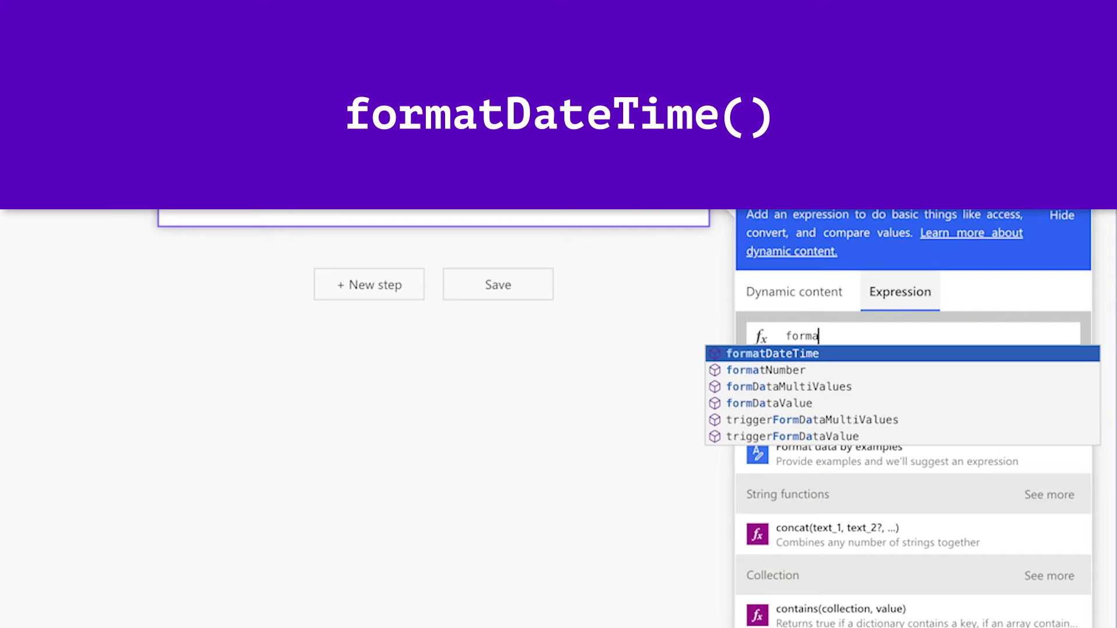
{"action": "key", "text": "Return"}
{"action": "type", "text": "("}
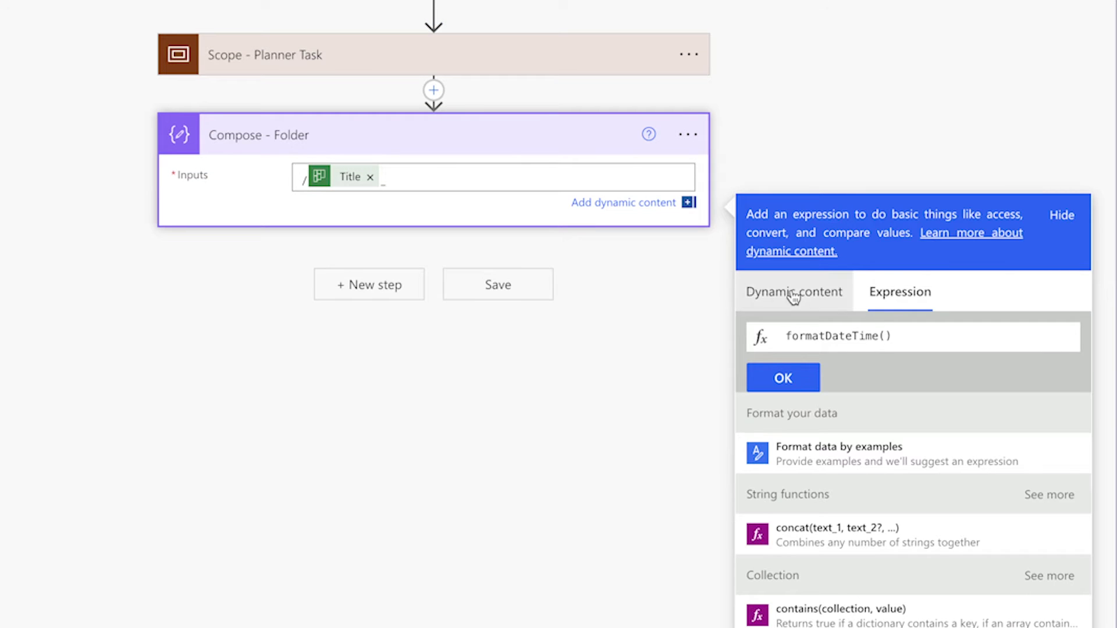
{"action": "left_click", "coordinate": [794, 294]}
{"action": "scroll", "coordinate": [988, 542], "scroll_direction": "down", "scroll_amount": 3}
{"action": "scroll", "coordinate": [989, 542], "scroll_direction": "down", "scroll_amount": 7}
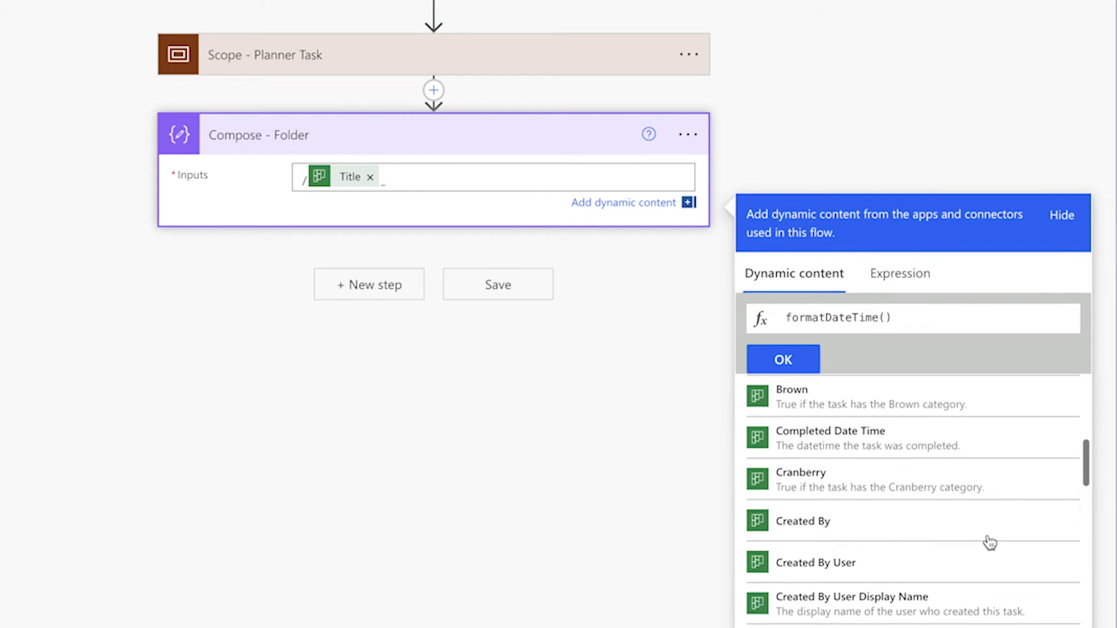
{"action": "left_click", "coordinate": [916, 529]}
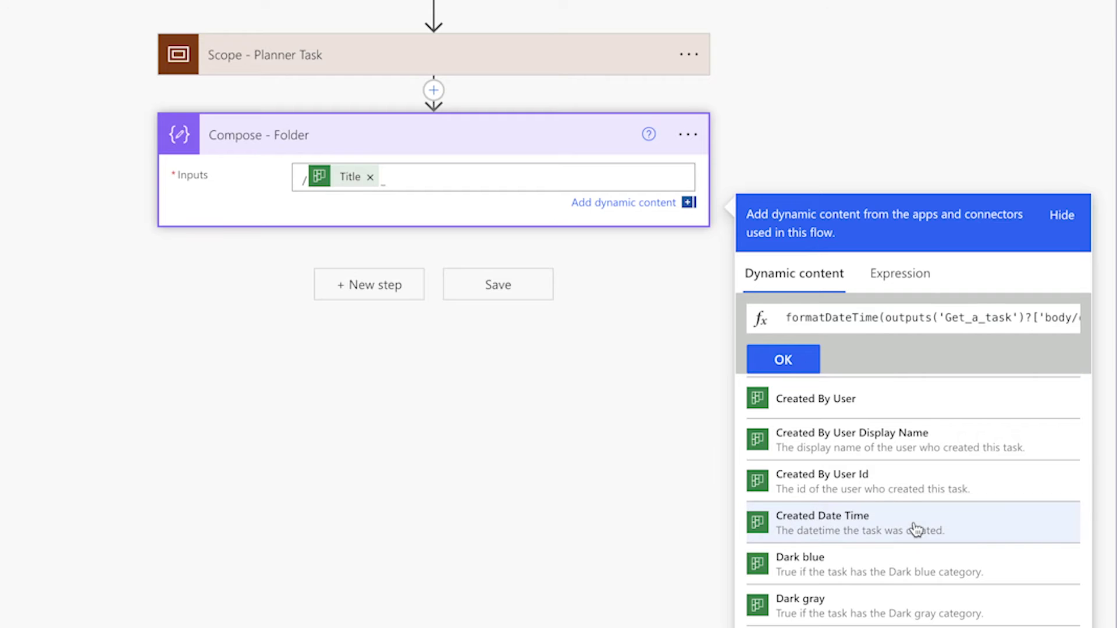
{"action": "type", "text": ",''"}
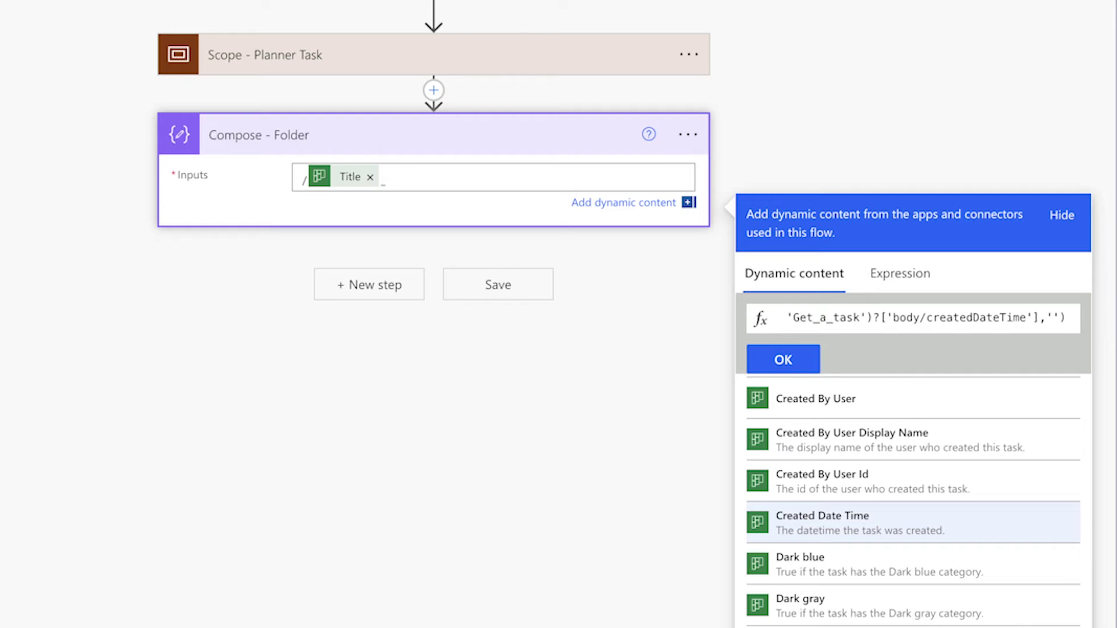
{"action": "type", "text": "yyyy-MM-dd"}
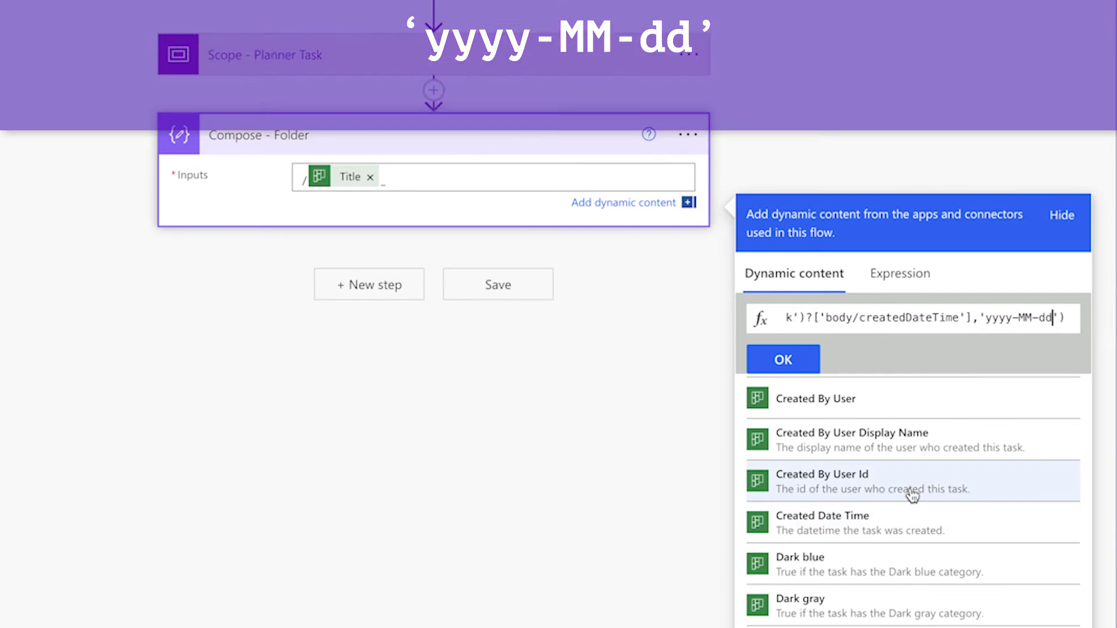
{"action": "left_click", "coordinate": [783, 359]}
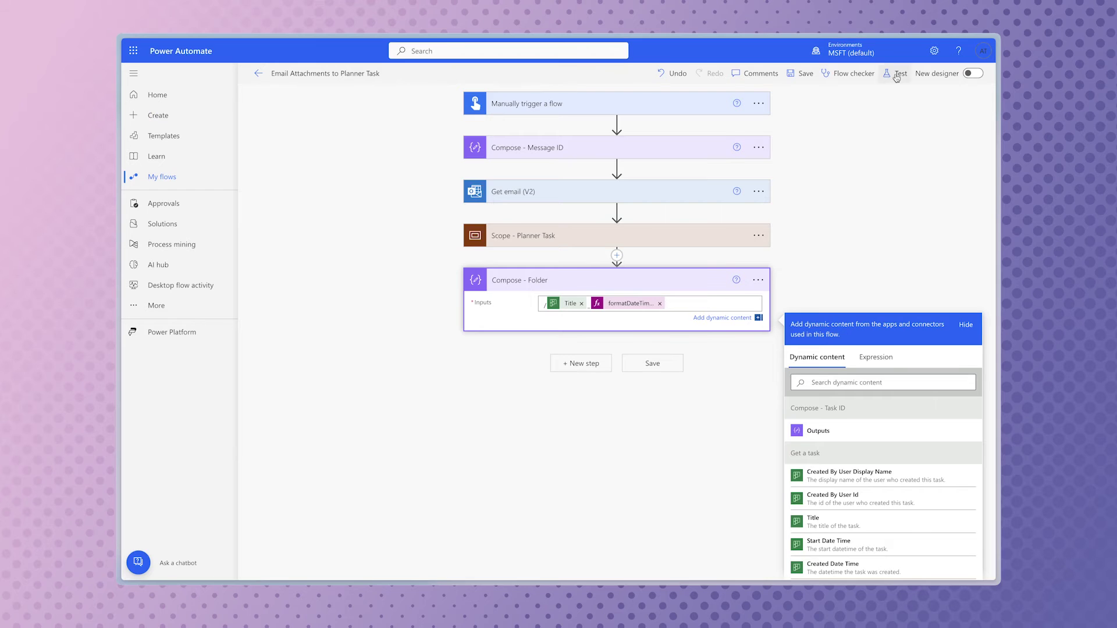
Save and test-run the flow, confirming Compose - Folder outputs '/Top 10 SEO Strategies for 2024_2024-02-17'
{"action": "left_click", "coordinate": [897, 74]}
{"action": "left_click", "coordinate": [836, 561]}
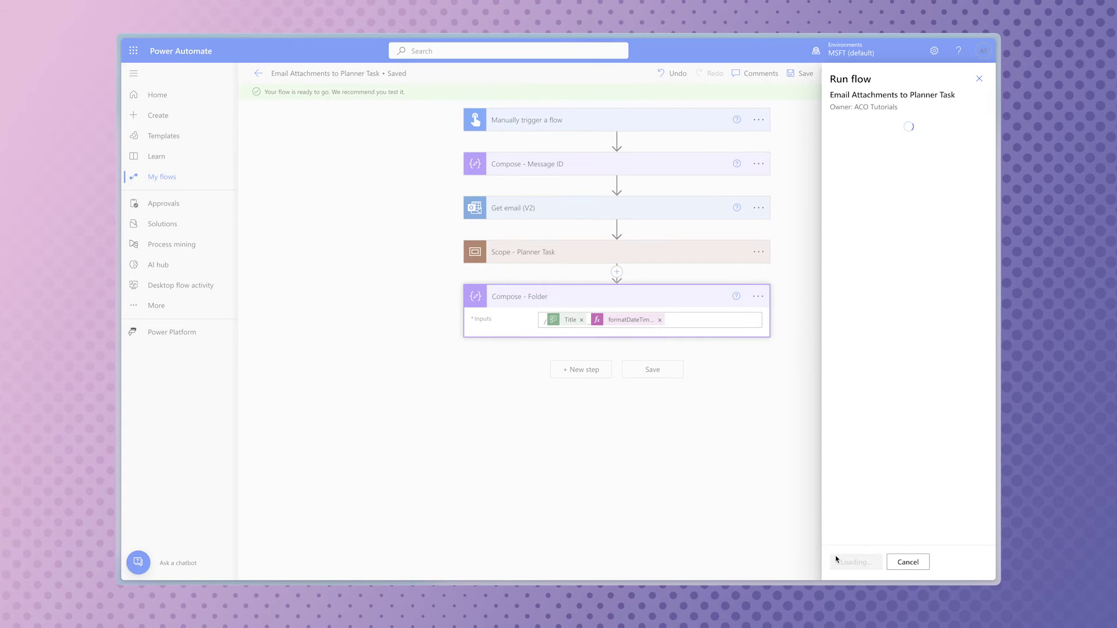
{"action": "left_click", "coordinate": [855, 562]}
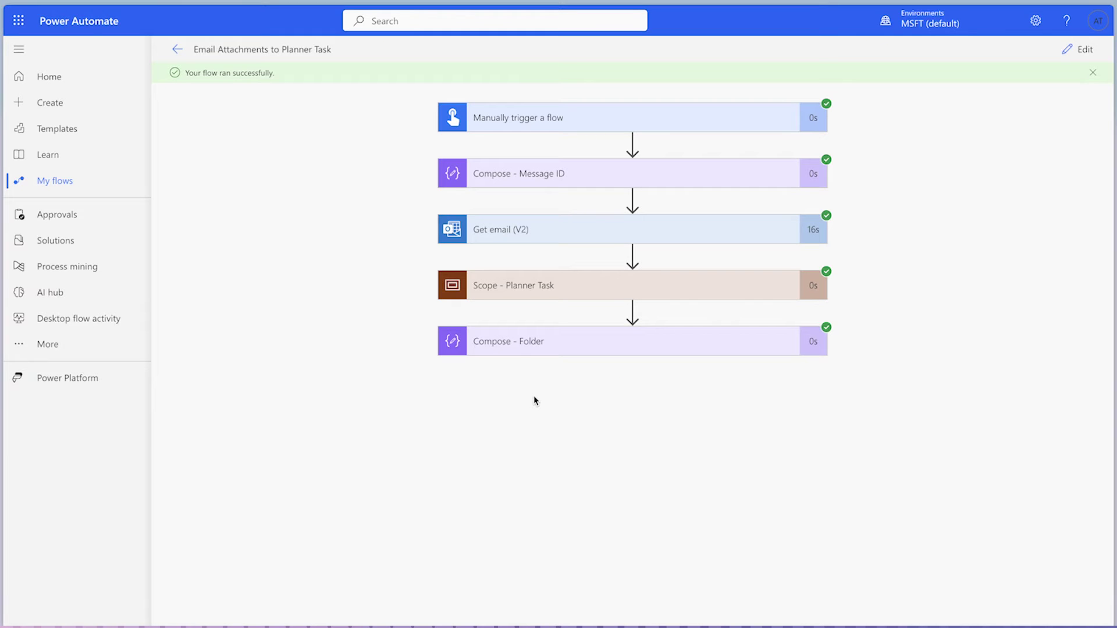
{"action": "left_click", "coordinate": [560, 346]}
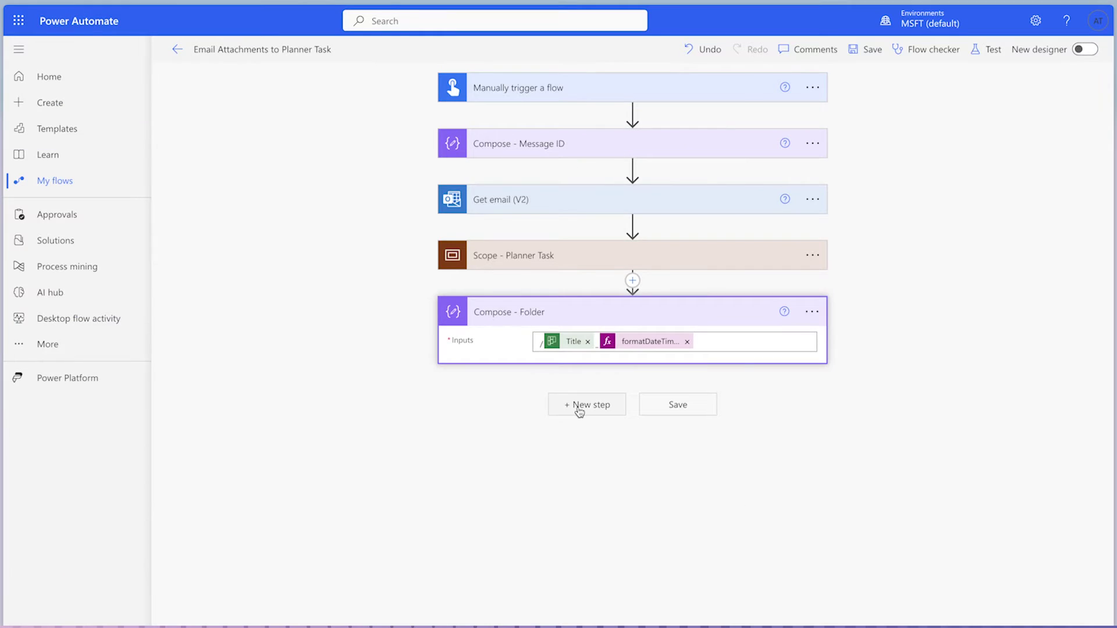
Add Get Attachment (V2) with Message Id from Compose - Message ID Outputs and Attachment Id from Attachments
{"action": "left_click", "coordinate": [578, 405]}
{"action": "type", "text": "get attach"}
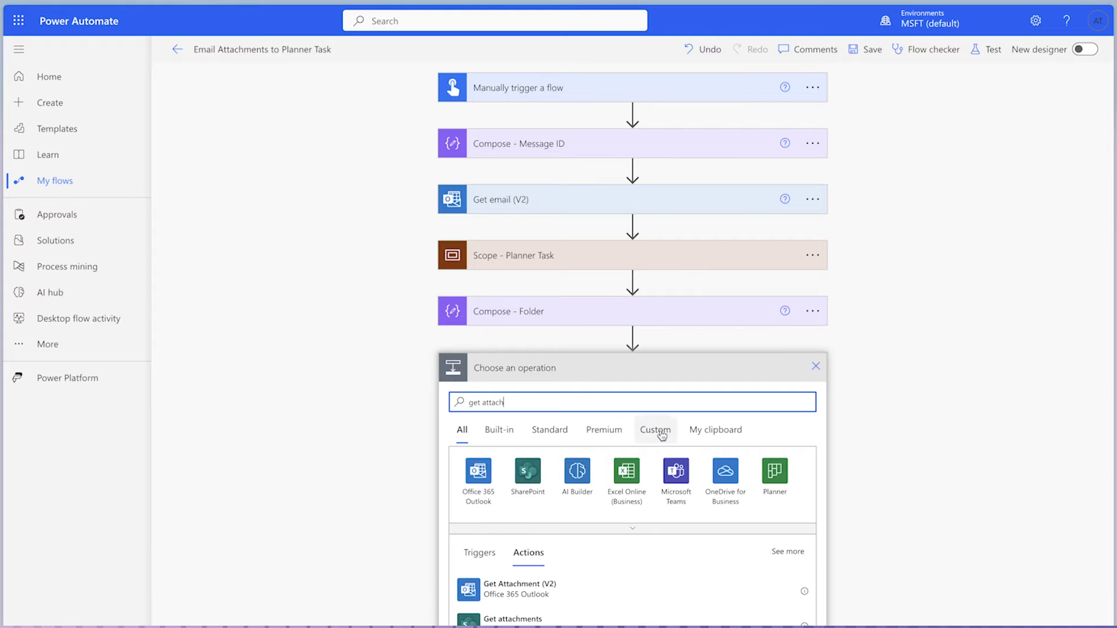
{"action": "left_click", "coordinate": [593, 590]}
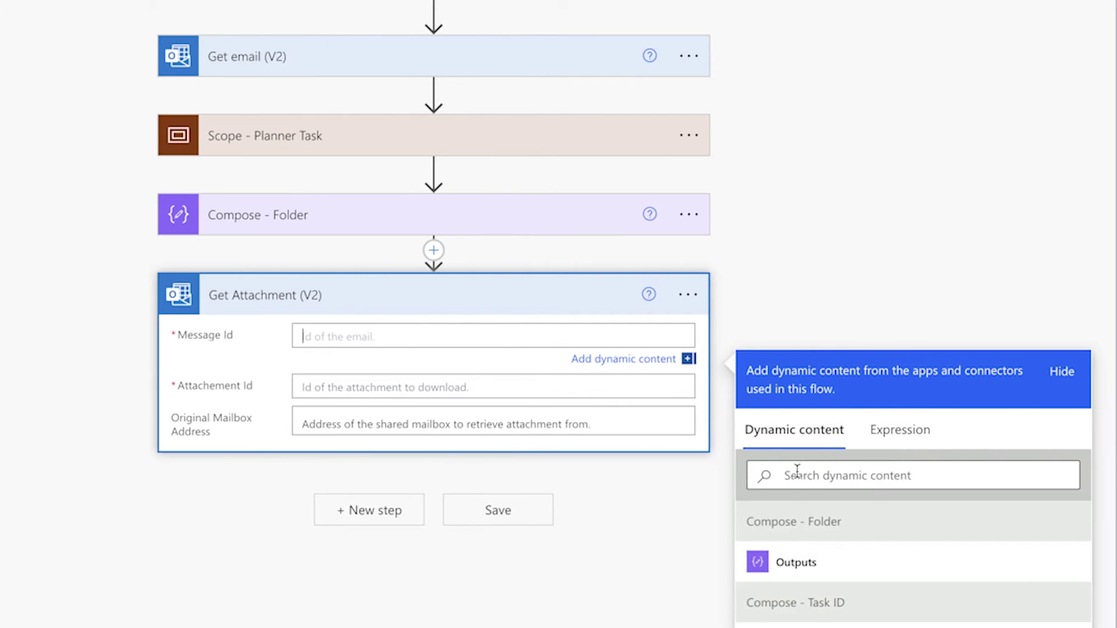
{"action": "left_click", "coordinate": [798, 476]}
{"action": "type", "text": "output"}
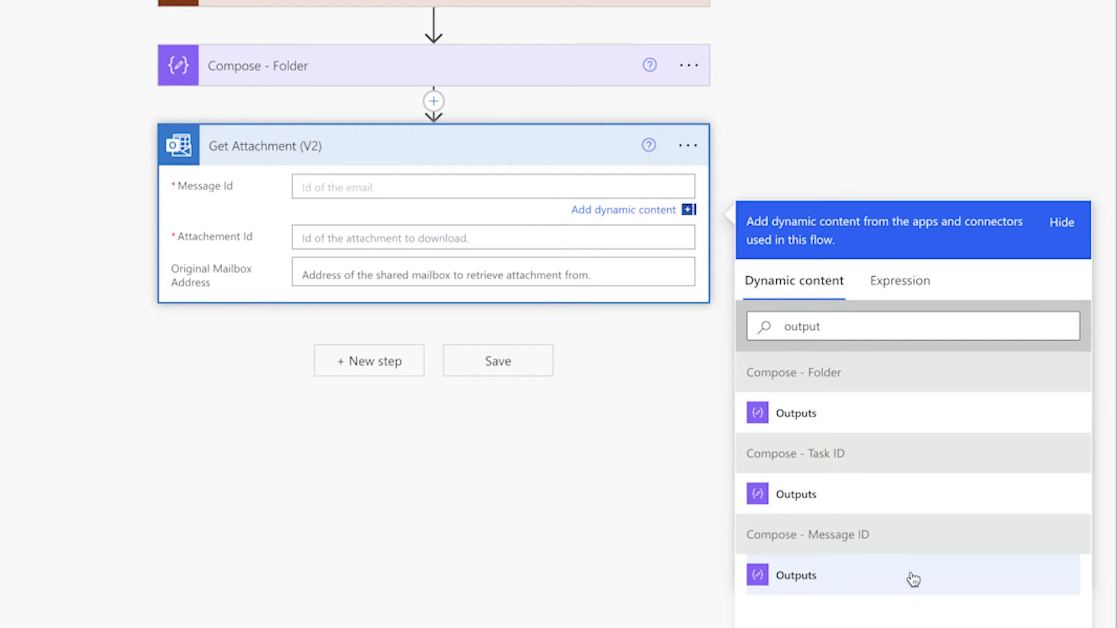
{"action": "left_click", "coordinate": [913, 579]}
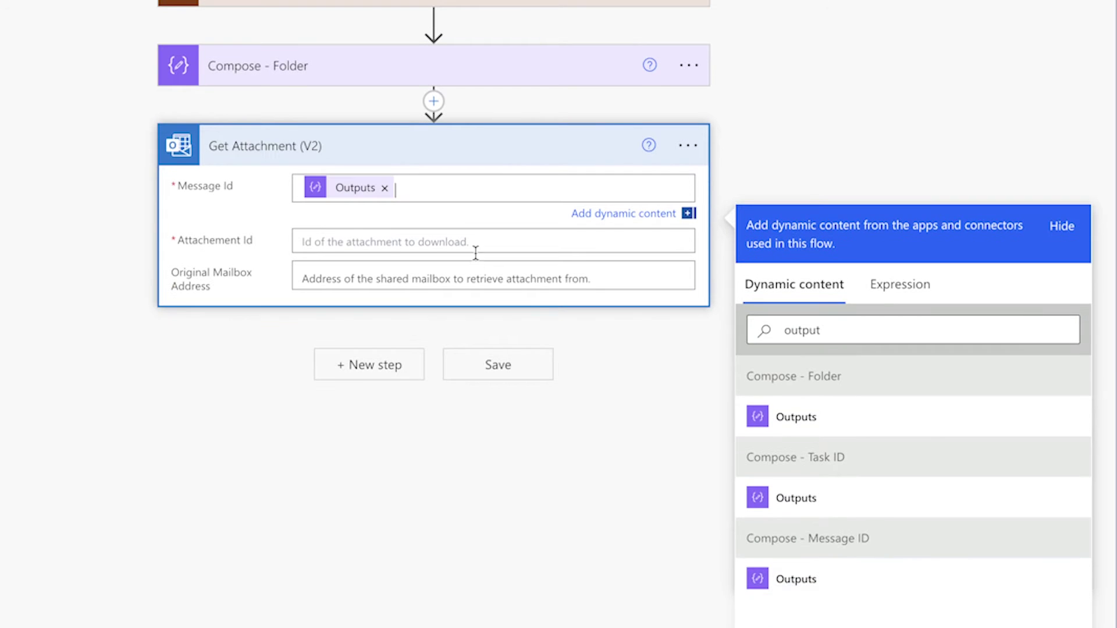
{"action": "key", "text": "Tab"}
{"action": "left_click", "coordinate": [814, 384]}
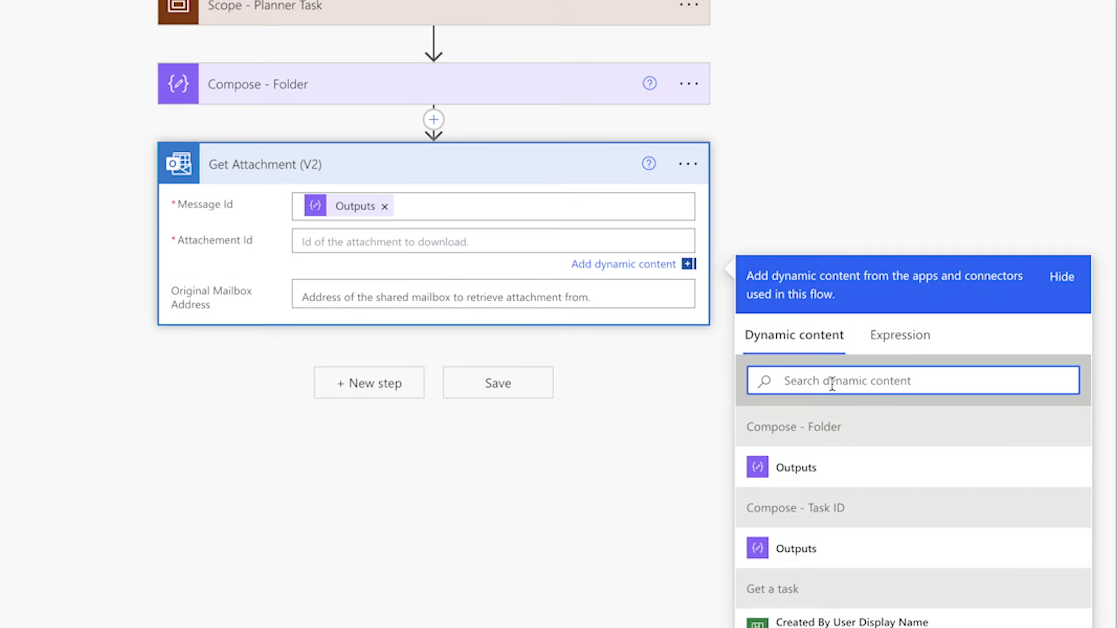
{"action": "type", "text": "attach"}
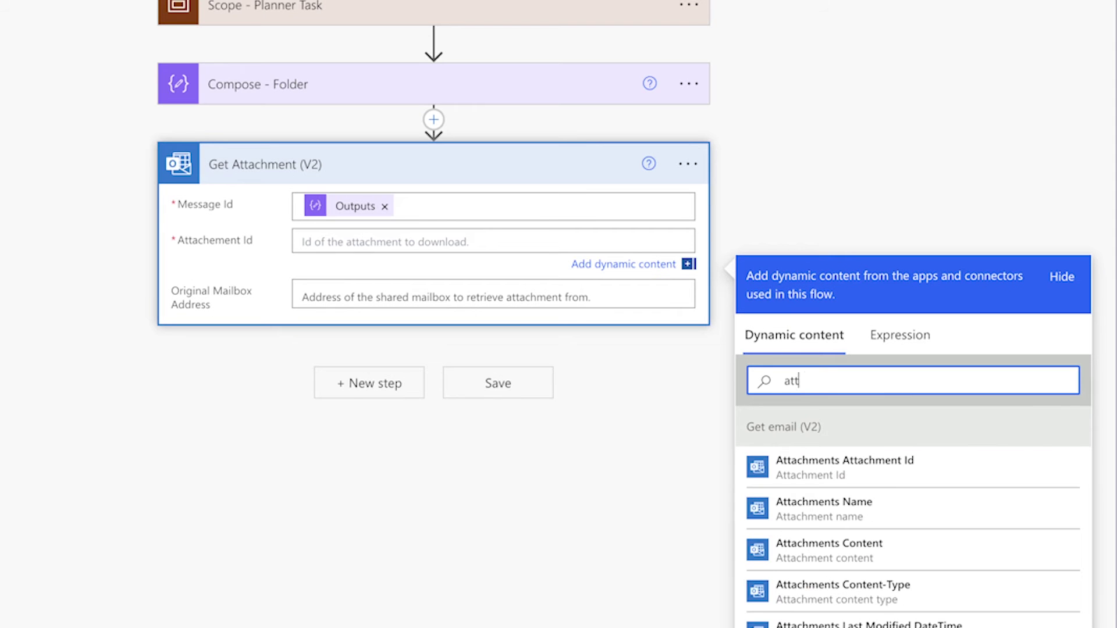
{"action": "left_click", "coordinate": [887, 464]}
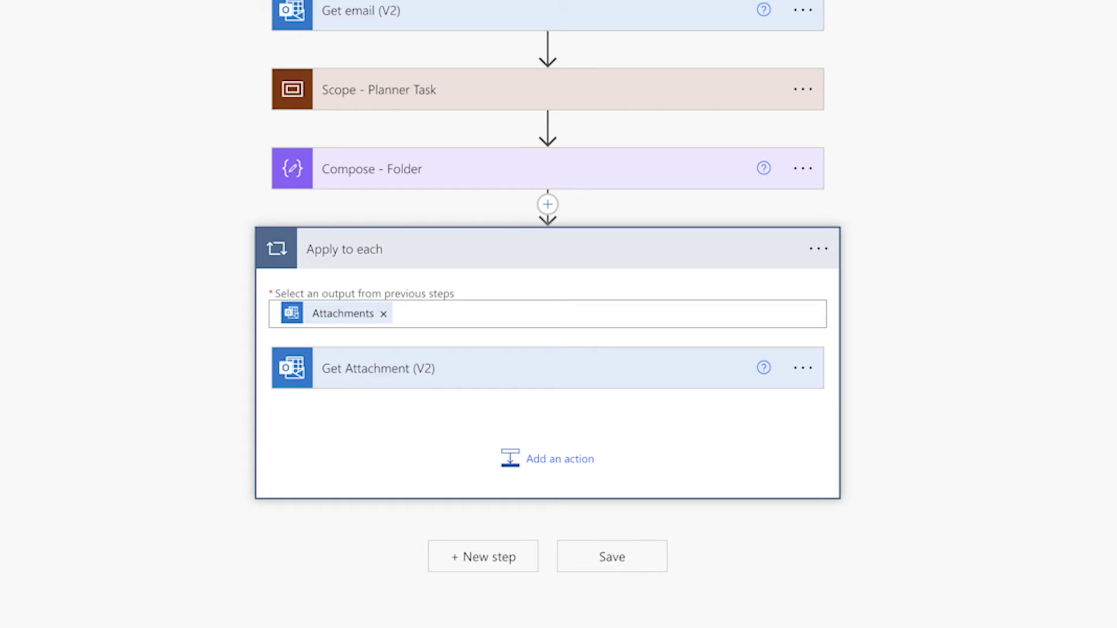
Add a SharePoint Create file action on Power Platform Sandbox, folder path Planner plus Compose - Folder output
{"action": "left_click", "coordinate": [554, 472]}
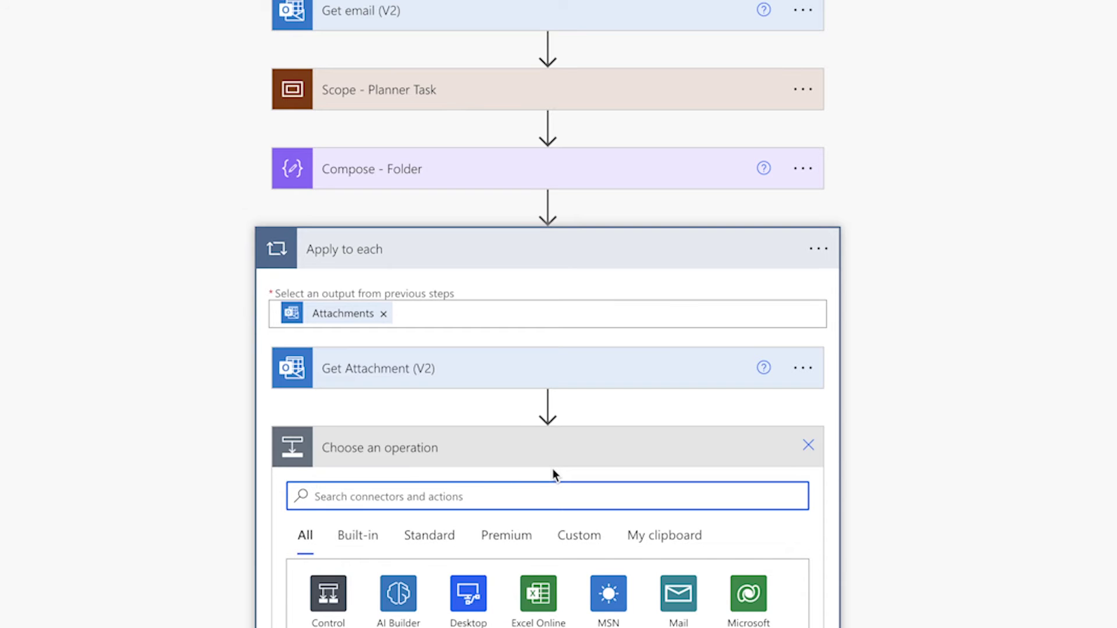
{"action": "type", "text": "create"}
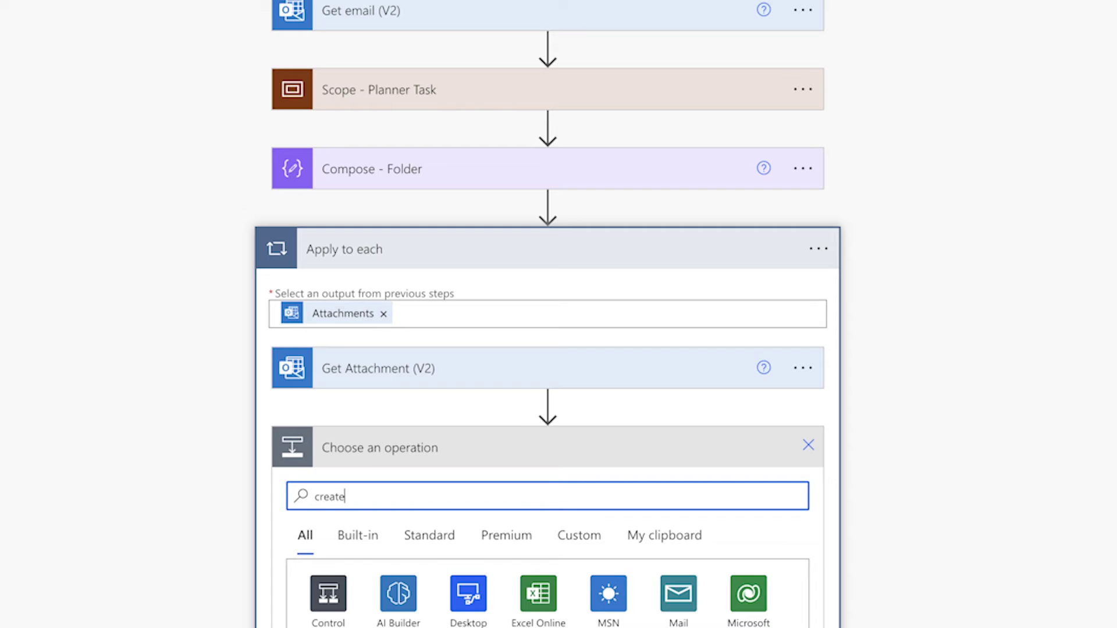
{"action": "type", "text": "file"}
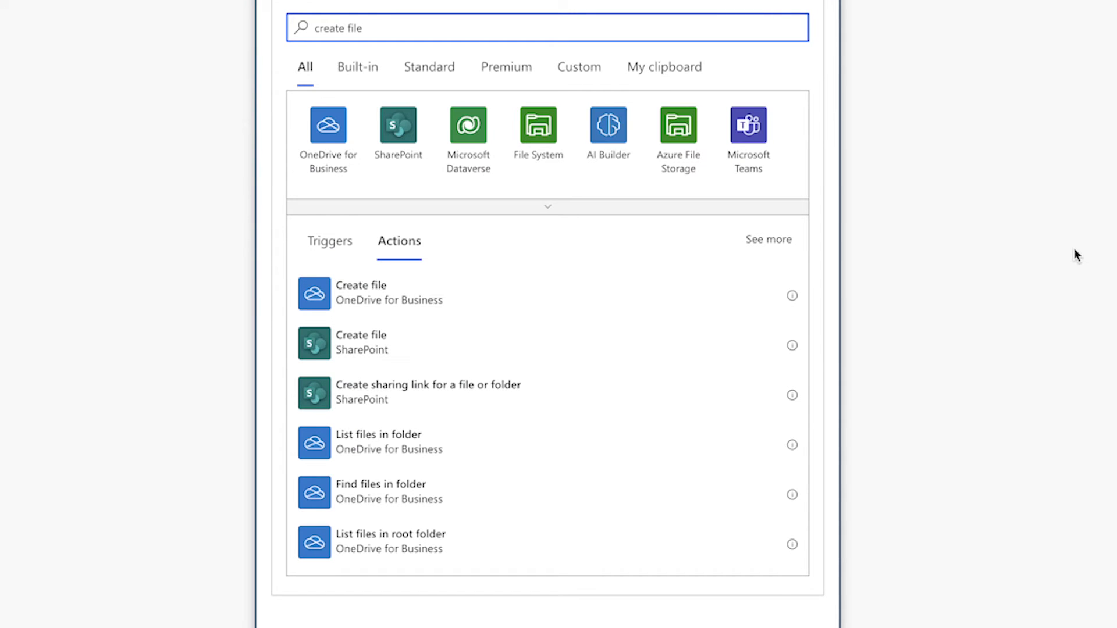
{"action": "left_click", "coordinate": [547, 345]}
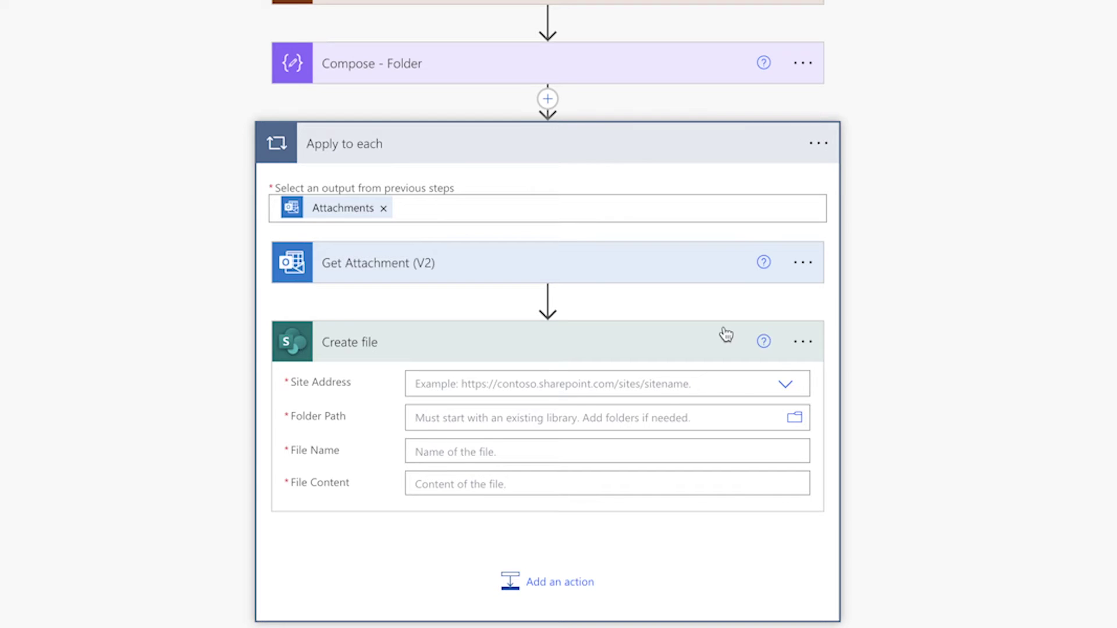
{"action": "left_click", "coordinate": [785, 385]}
{"action": "left_click", "coordinate": [765, 495]}
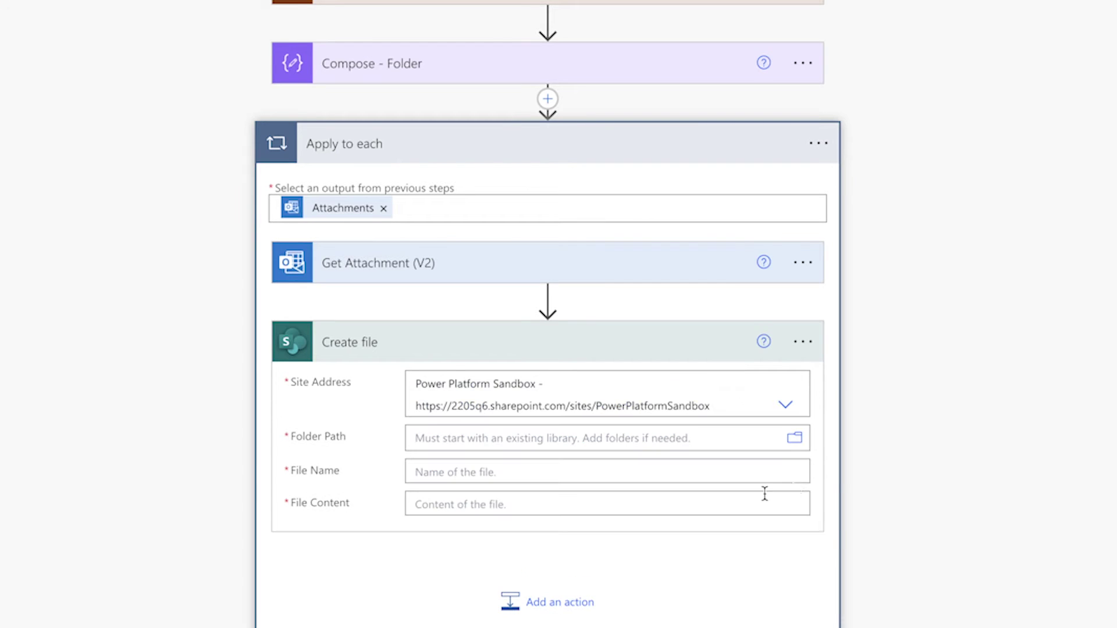
{"action": "left_click", "coordinate": [795, 439]}
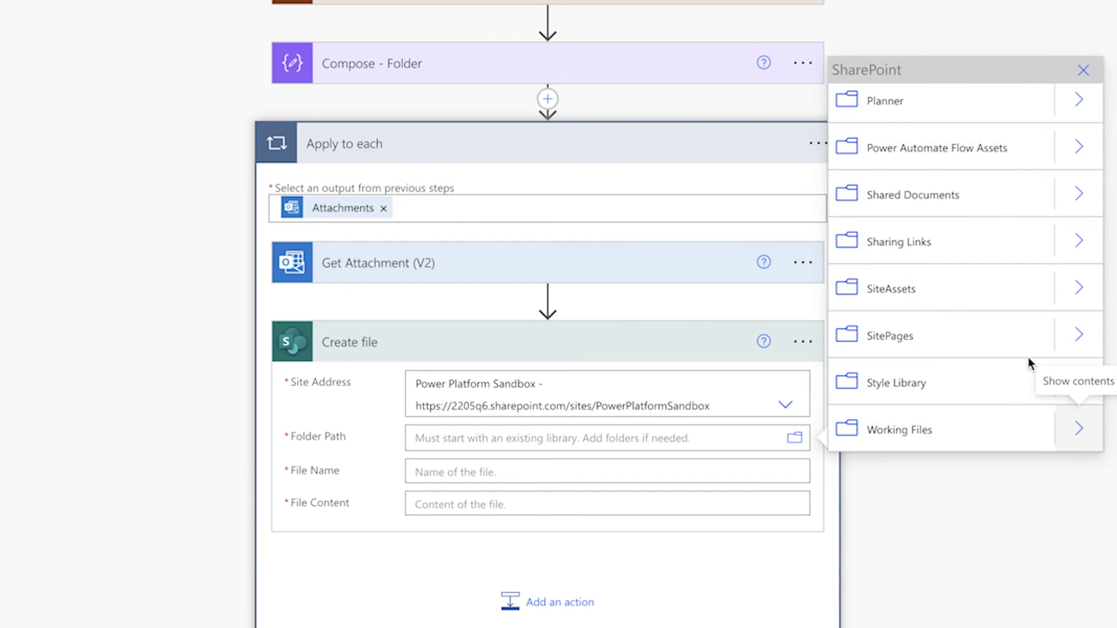
{"action": "left_click", "coordinate": [963, 110]}
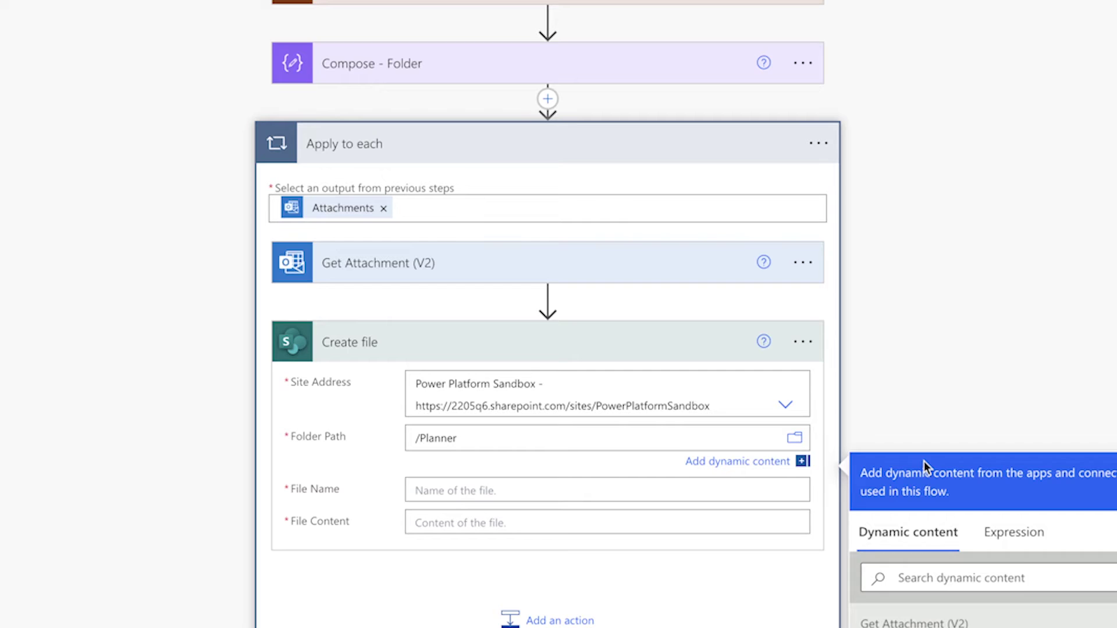
{"action": "left_click", "coordinate": [506, 488]}
{"action": "type", "text": "output"}
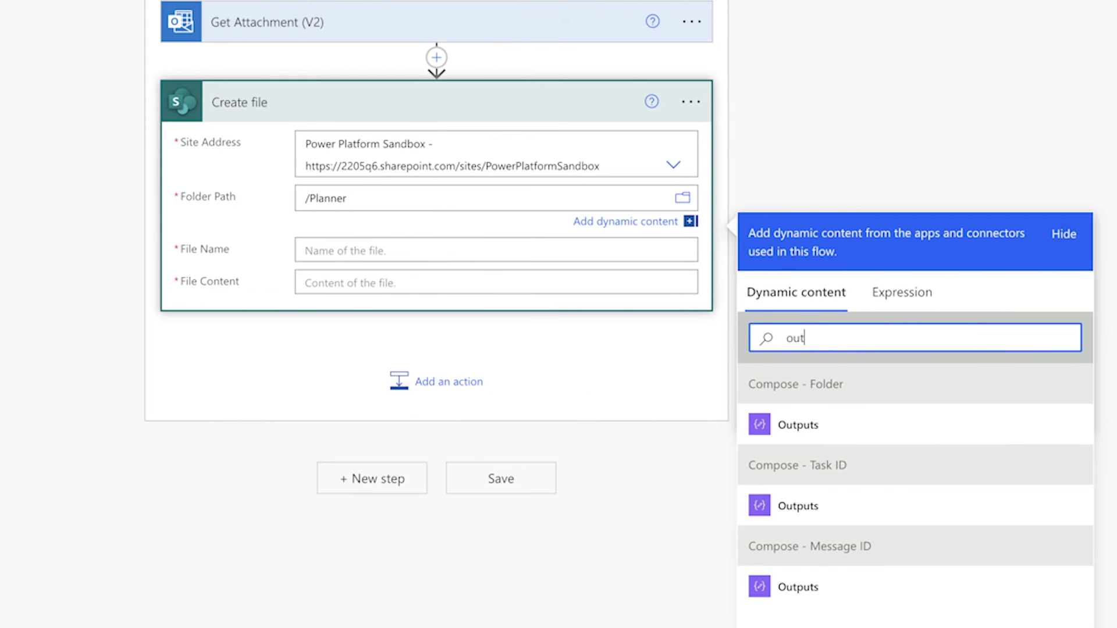
{"action": "left_click", "coordinate": [832, 425]}
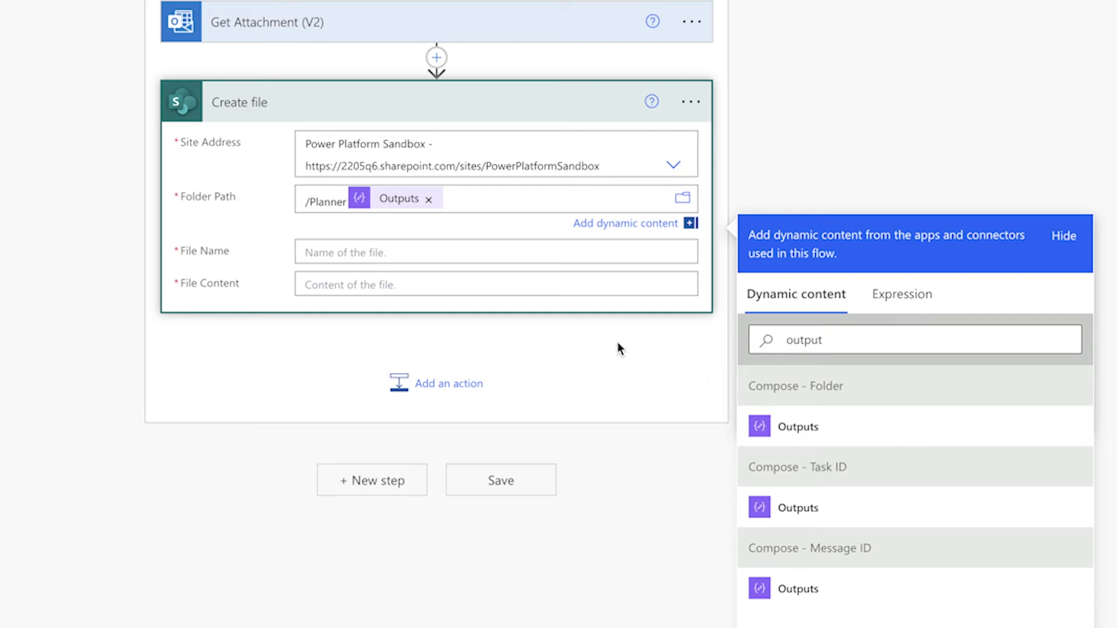
Set the file name to the attachment Name and file content to its Content Bytes
{"action": "left_click", "coordinate": [338, 253]}
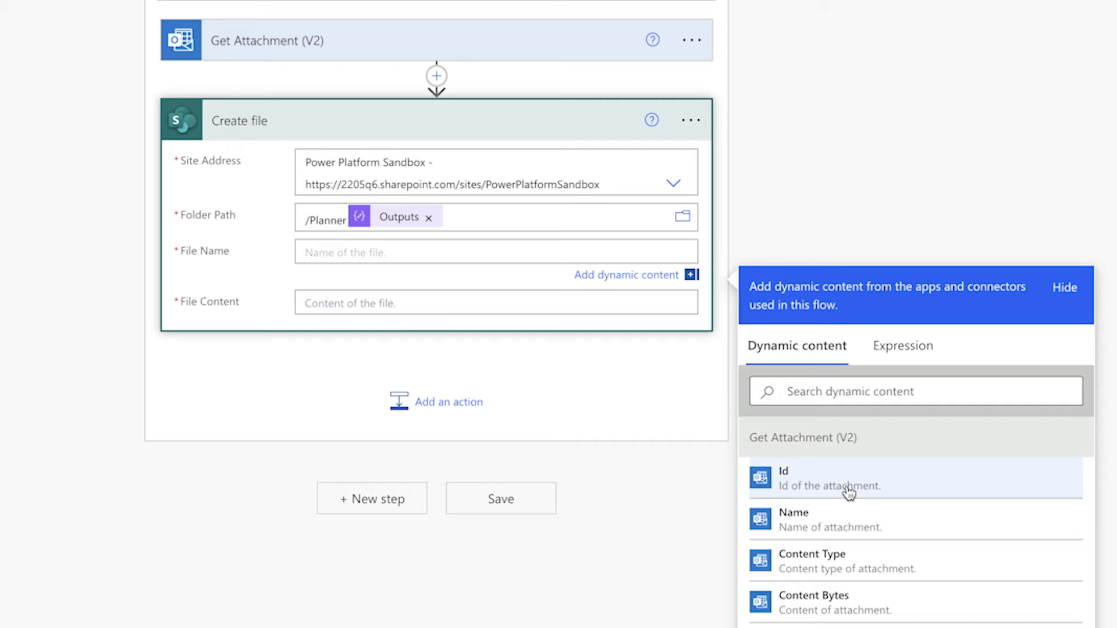
{"action": "left_click", "coordinate": [851, 518]}
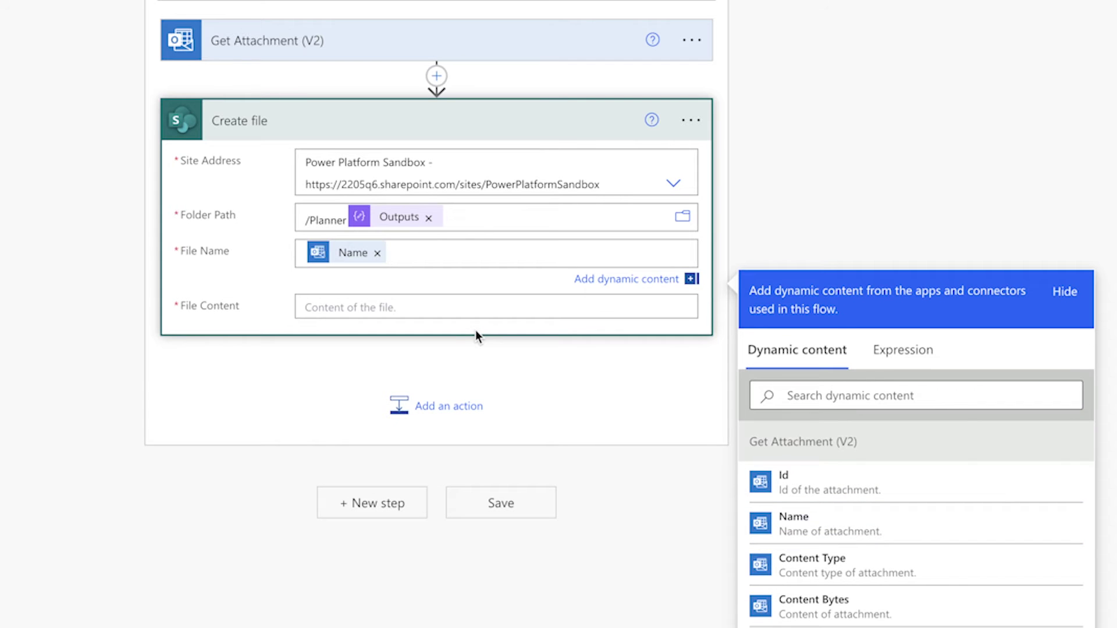
{"action": "left_click", "coordinate": [470, 307]}
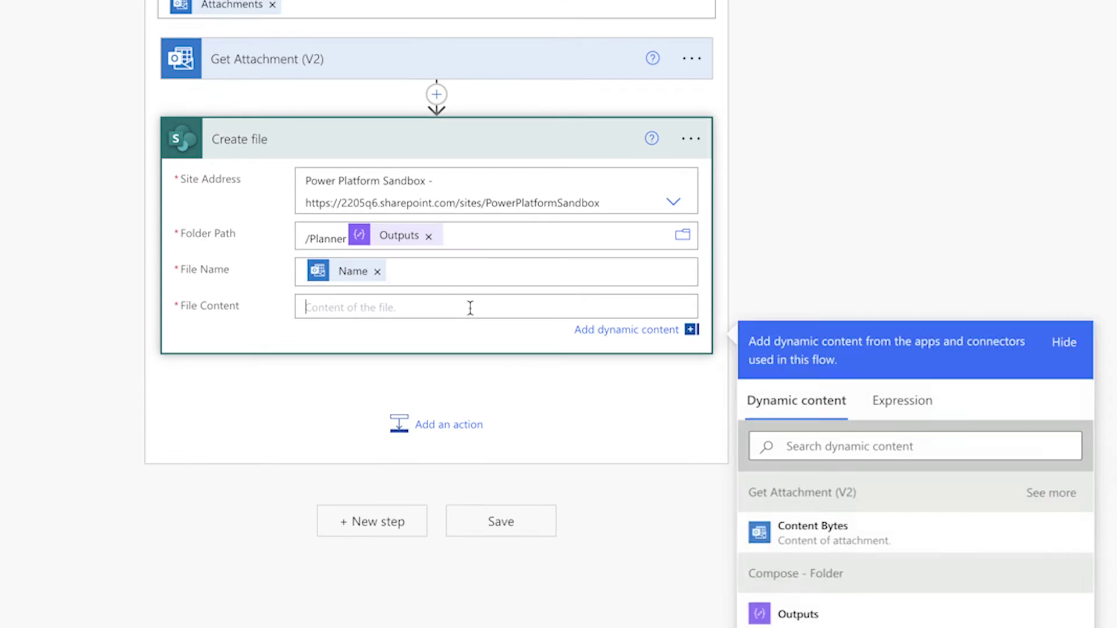
{"action": "left_click", "coordinate": [850, 532]}
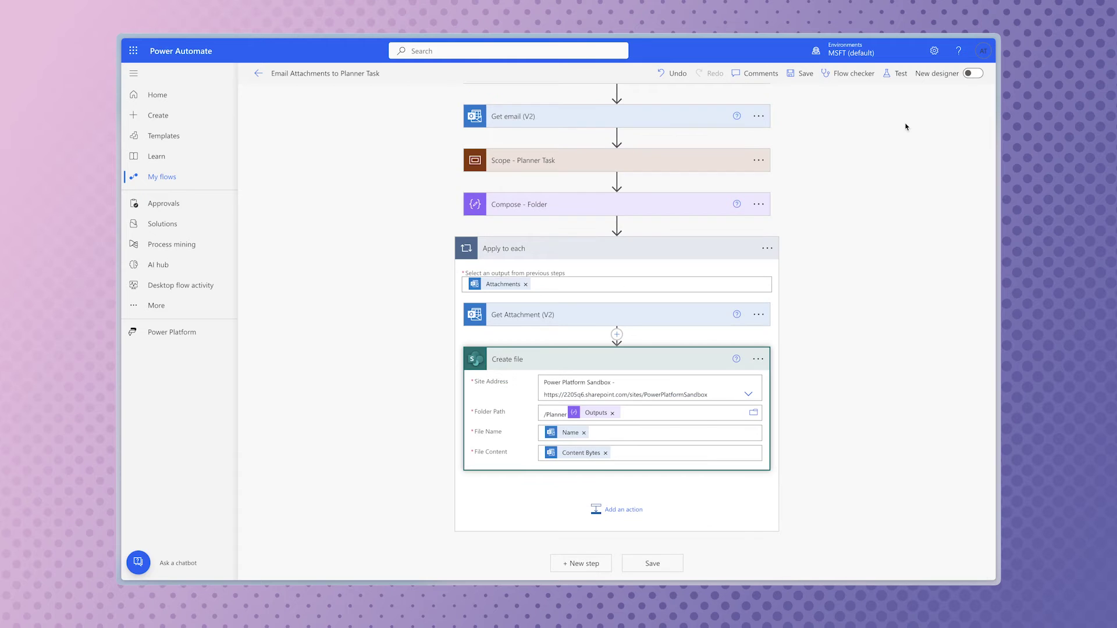
Save the flow and start a test run
{"action": "left_click", "coordinate": [905, 74]}
{"action": "left_click", "coordinate": [837, 561]}
{"action": "left_click", "coordinate": [841, 562]}
{"action": "left_click", "coordinate": [840, 562]}
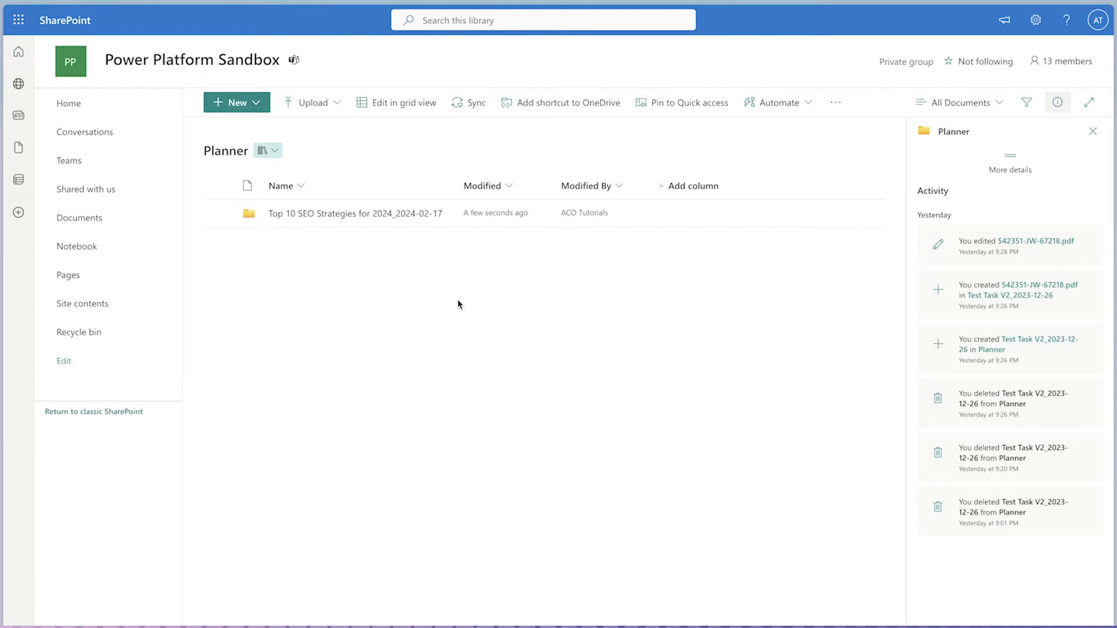
Check the new task folder holds the three PDFs, then delete it from the Planner library
{"action": "left_click", "coordinate": [333, 214]}
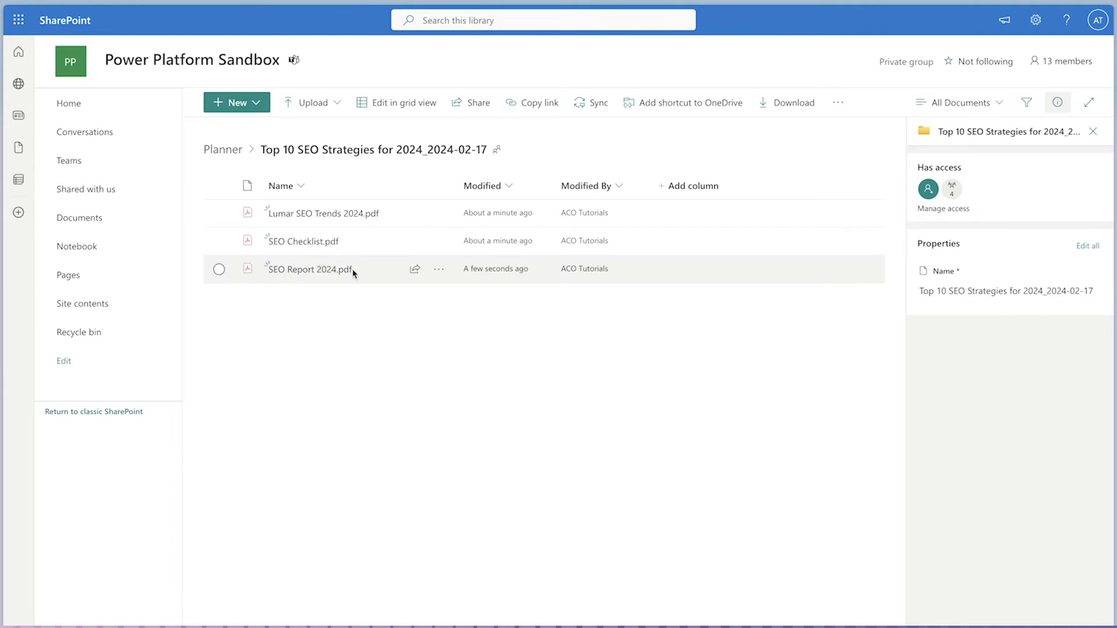
{"action": "mouse_move", "coordinate": [353, 273]}
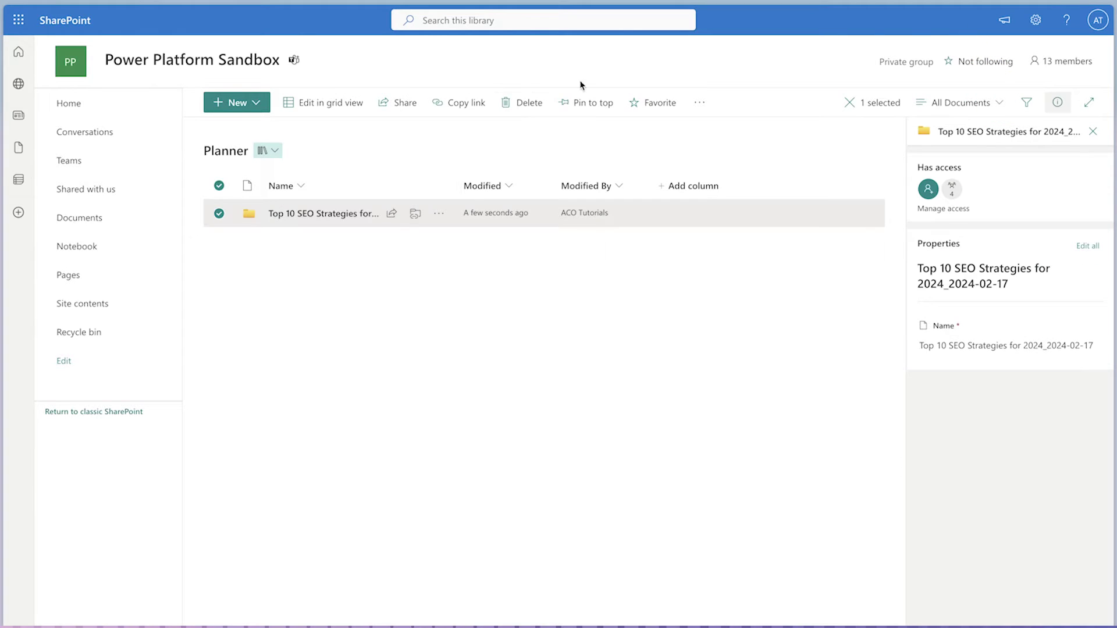
{"action": "left_click", "coordinate": [522, 103]}
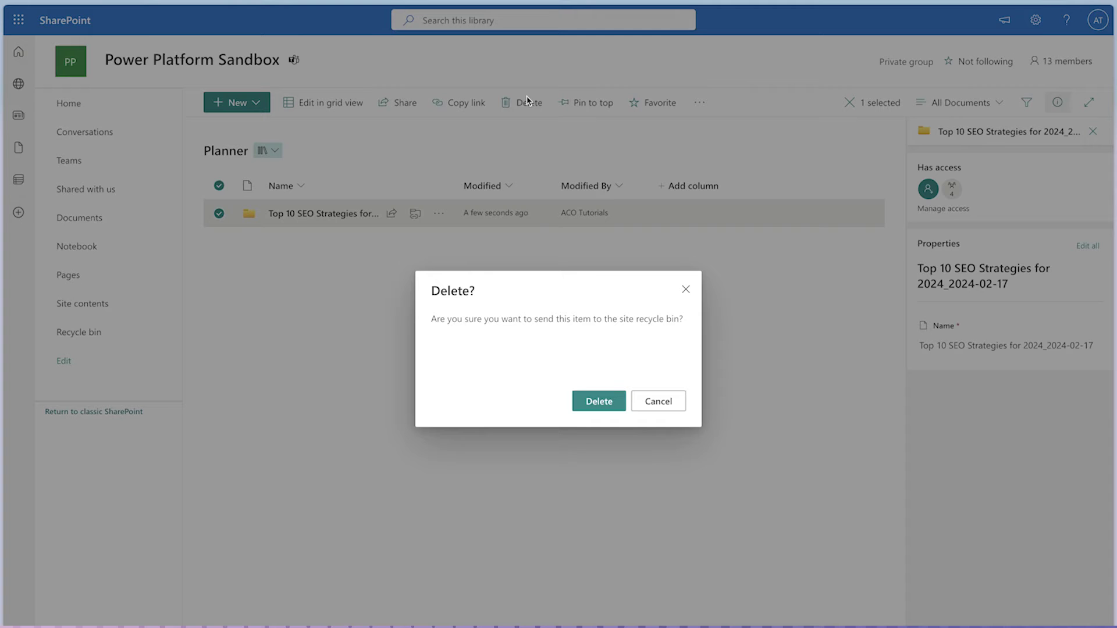
{"action": "left_click", "coordinate": [599, 401]}
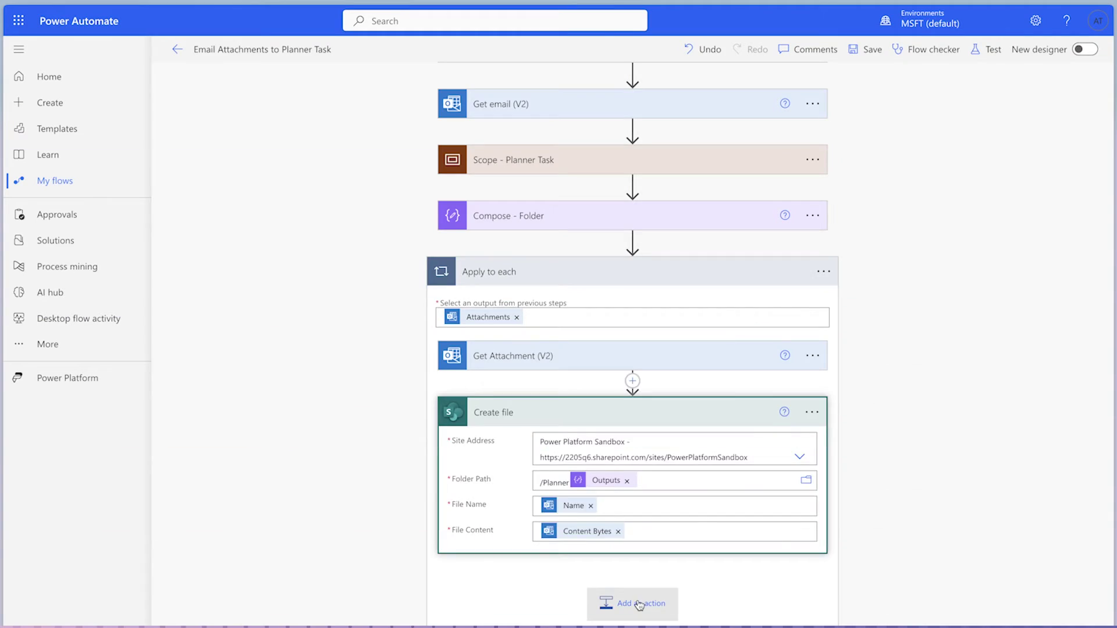
Add a Get file properties step after Create file on the Power Platform Sandbox site
{"action": "left_click", "coordinate": [639, 605]}
{"action": "type", "text": "get file properties"}
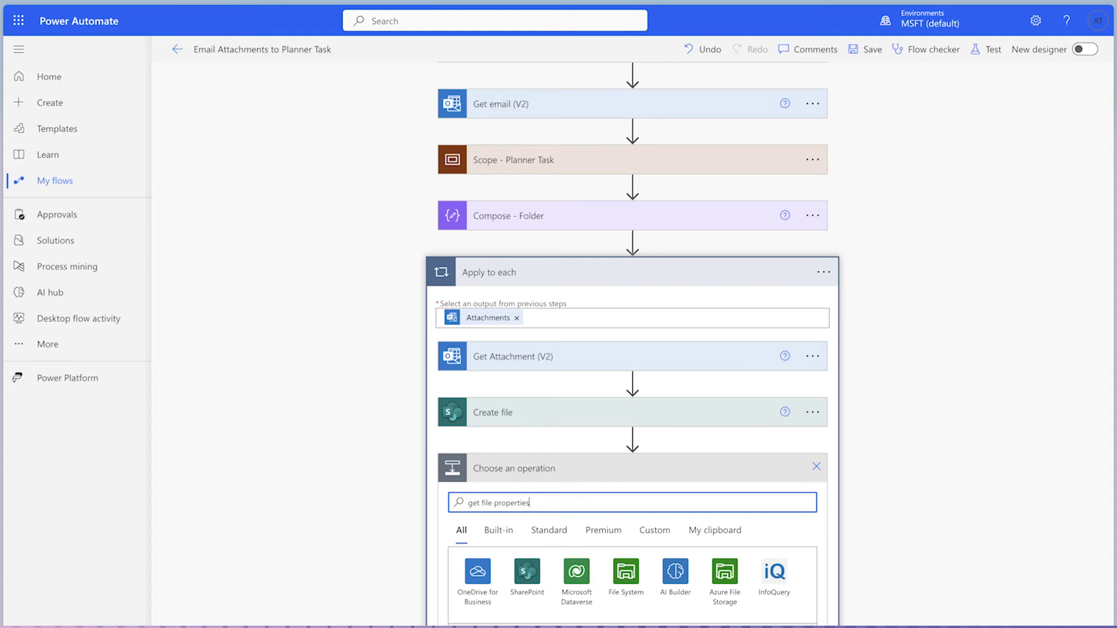
{"action": "scroll", "coordinate": [545, 439], "scroll_direction": "down", "scroll_amount": 5}
{"action": "left_click", "coordinate": [546, 438]}
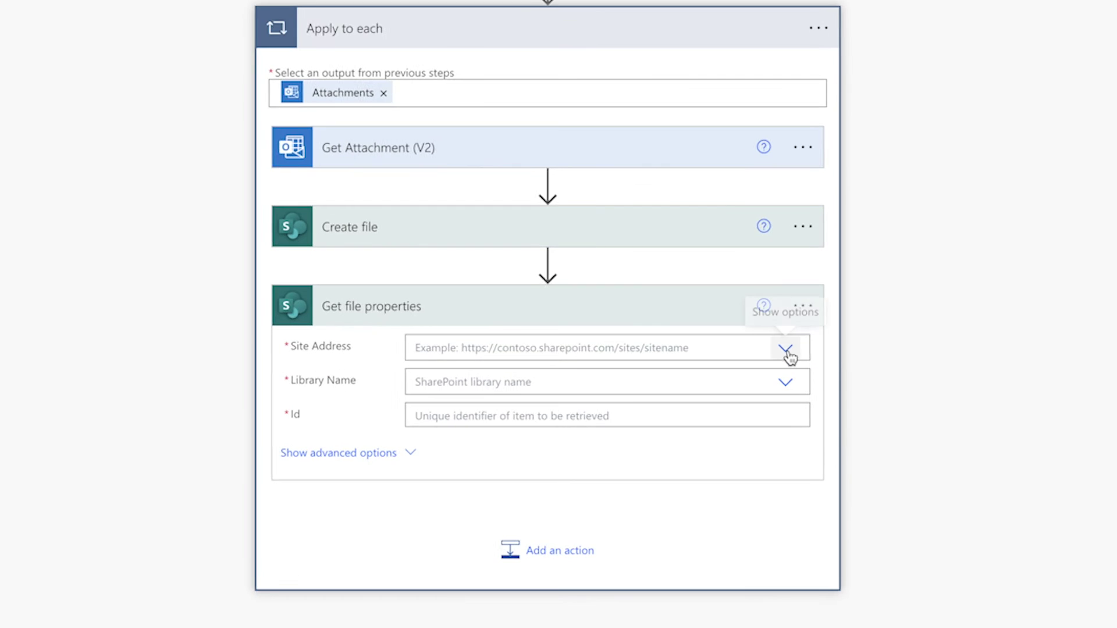
{"action": "left_click", "coordinate": [785, 349]}
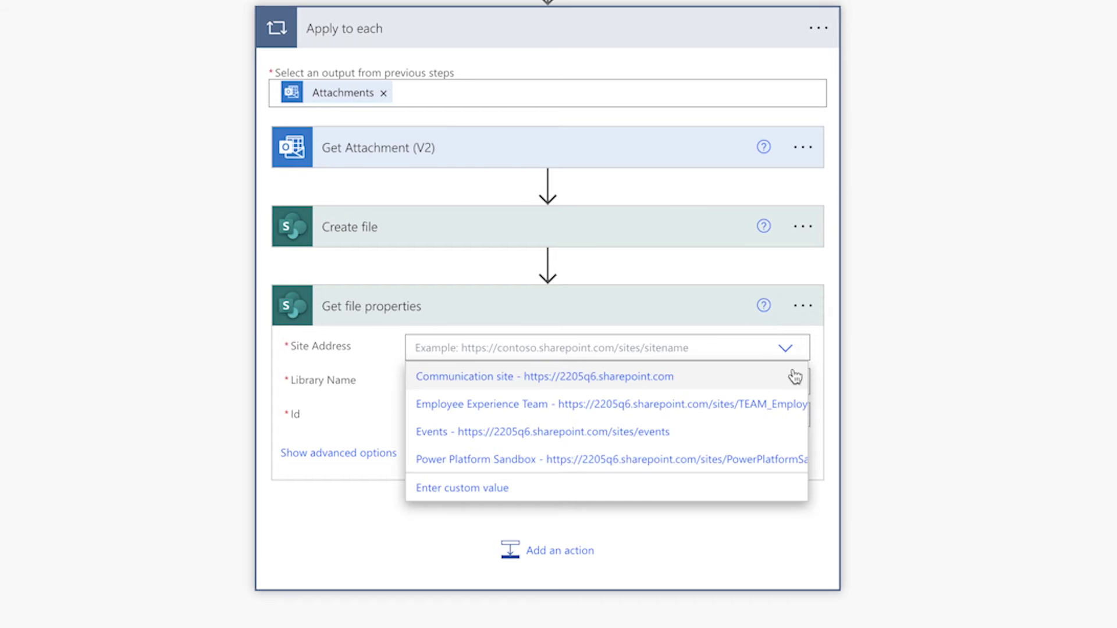
{"action": "left_click", "coordinate": [792, 460]}
Point it at the Planner library, using Create file's ItemId as the Id
{"action": "left_click", "coordinate": [795, 413]}
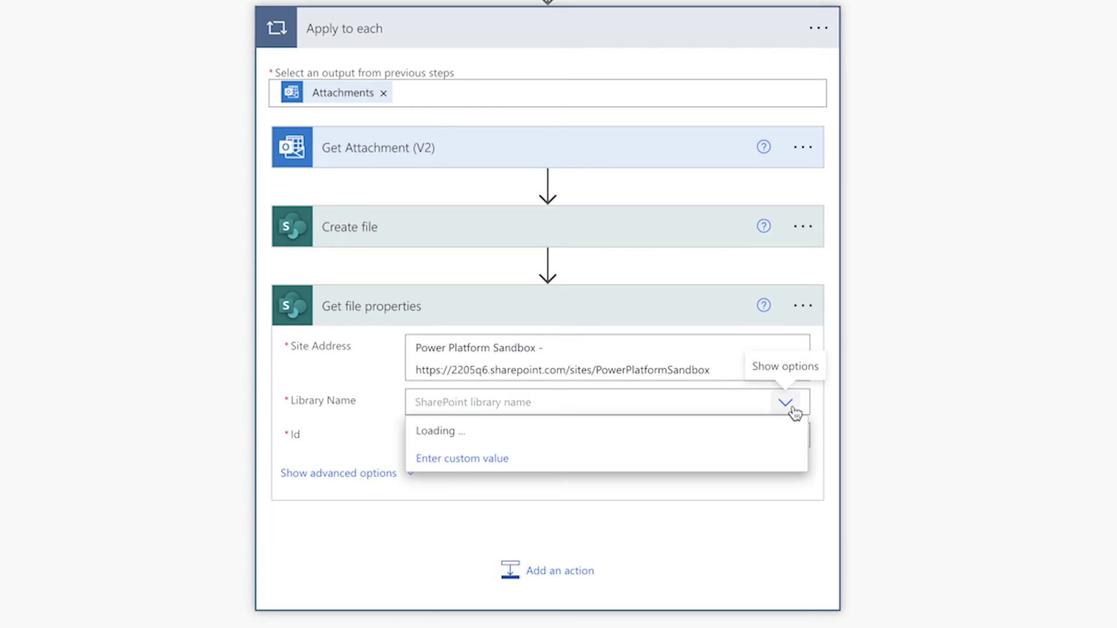
{"action": "scroll", "coordinate": [723, 518], "scroll_direction": "down", "scroll_amount": 1}
{"action": "left_click", "coordinate": [623, 595]}
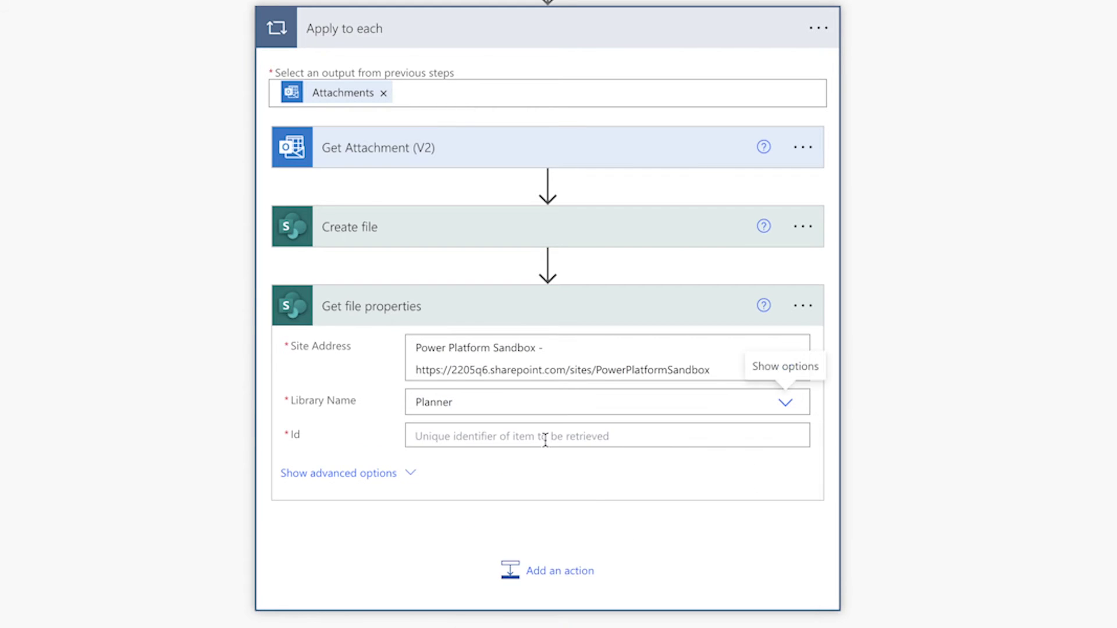
{"action": "left_click", "coordinate": [546, 442]}
{"action": "left_click", "coordinate": [850, 490]}
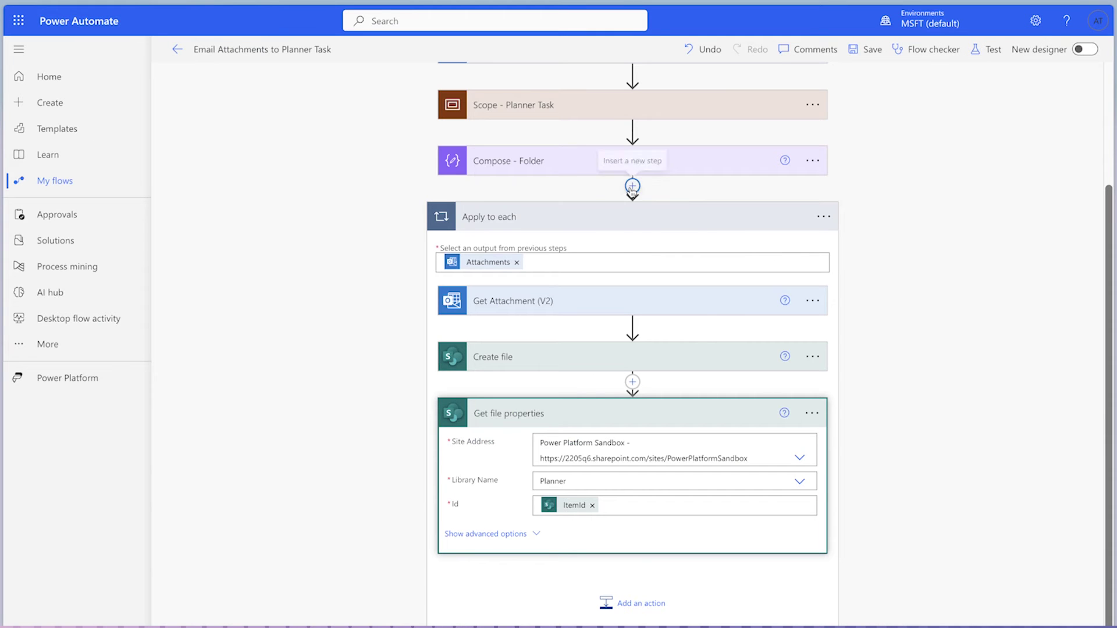
{"action": "left_click", "coordinate": [632, 186]}
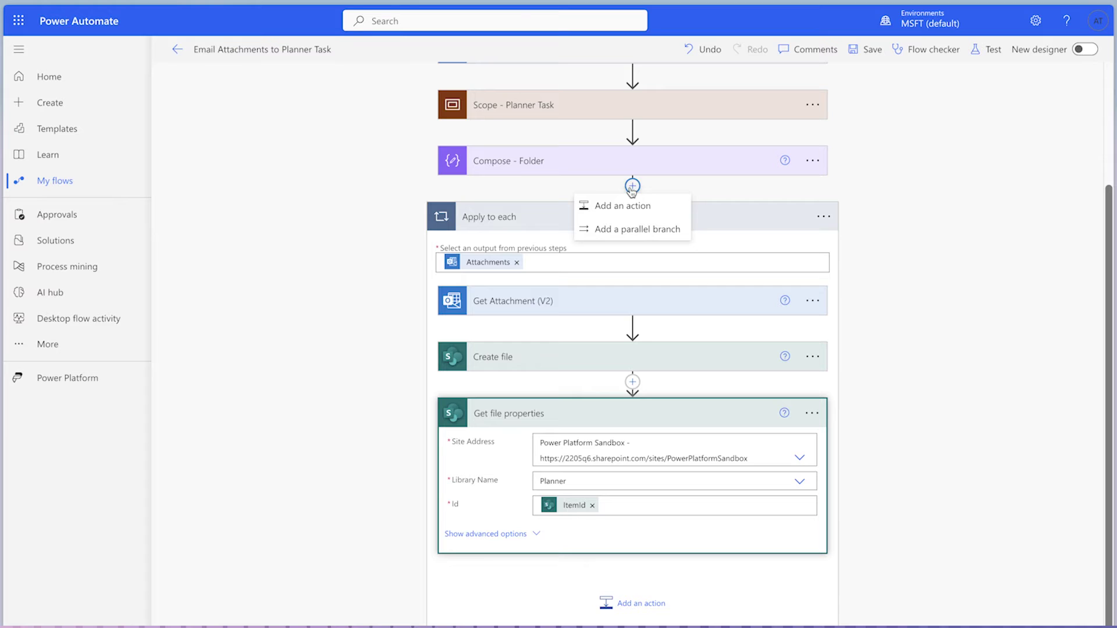
Initialize an Array variable named varAttachments before the Apply to each loop
{"action": "left_click", "coordinate": [633, 205]}
{"action": "type", "text": "init"}
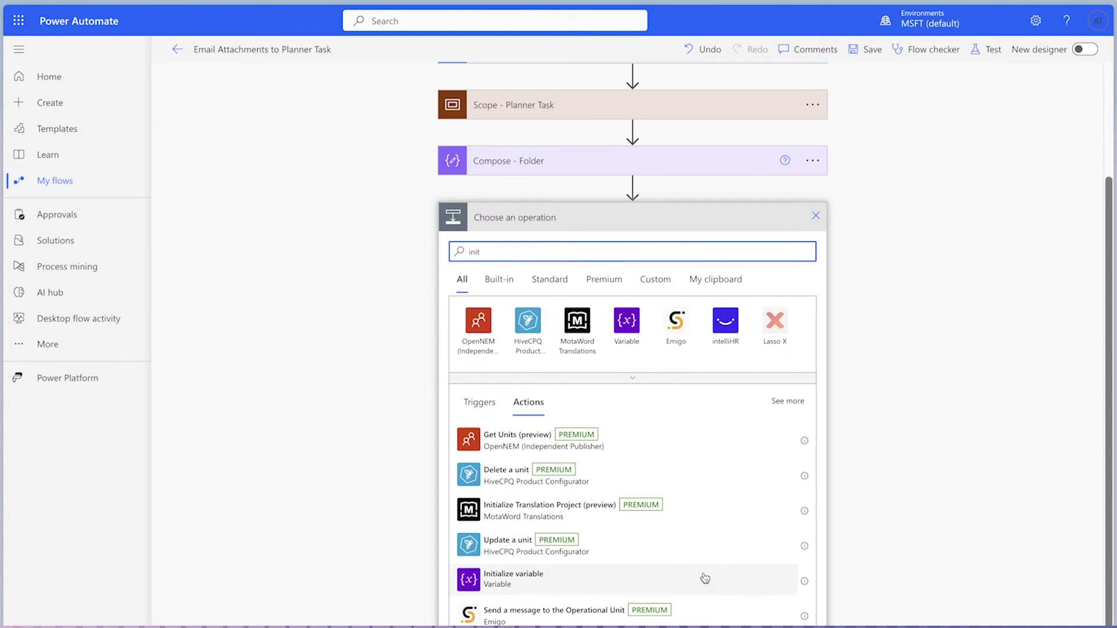
{"action": "left_click", "coordinate": [705, 578]}
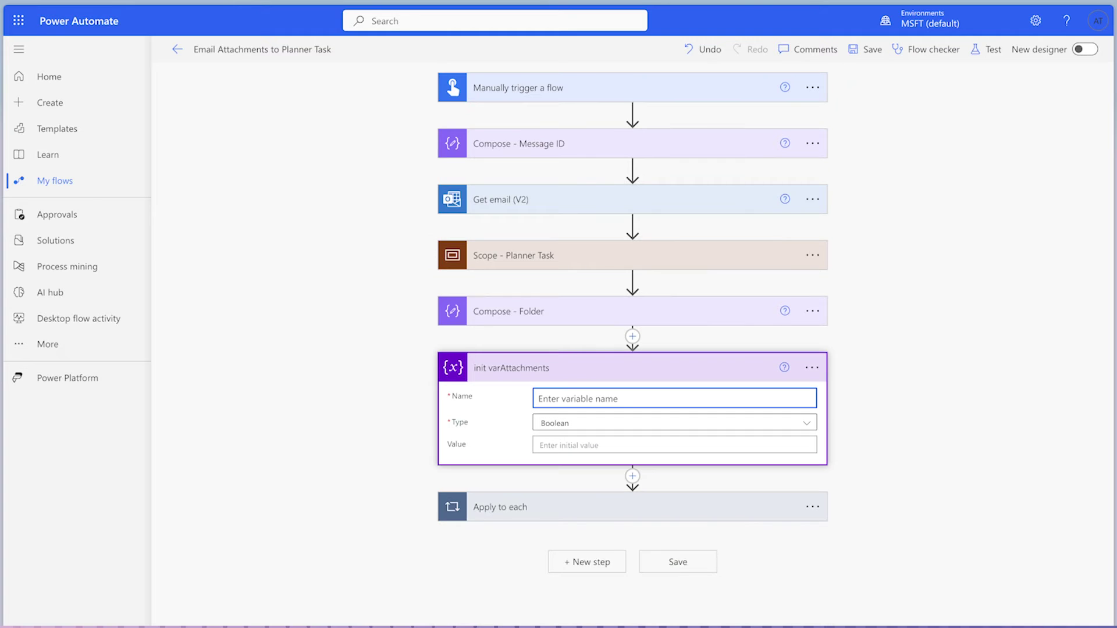
{"action": "type", "text": "varAttachments"}
{"action": "left_click", "coordinate": [660, 424]}
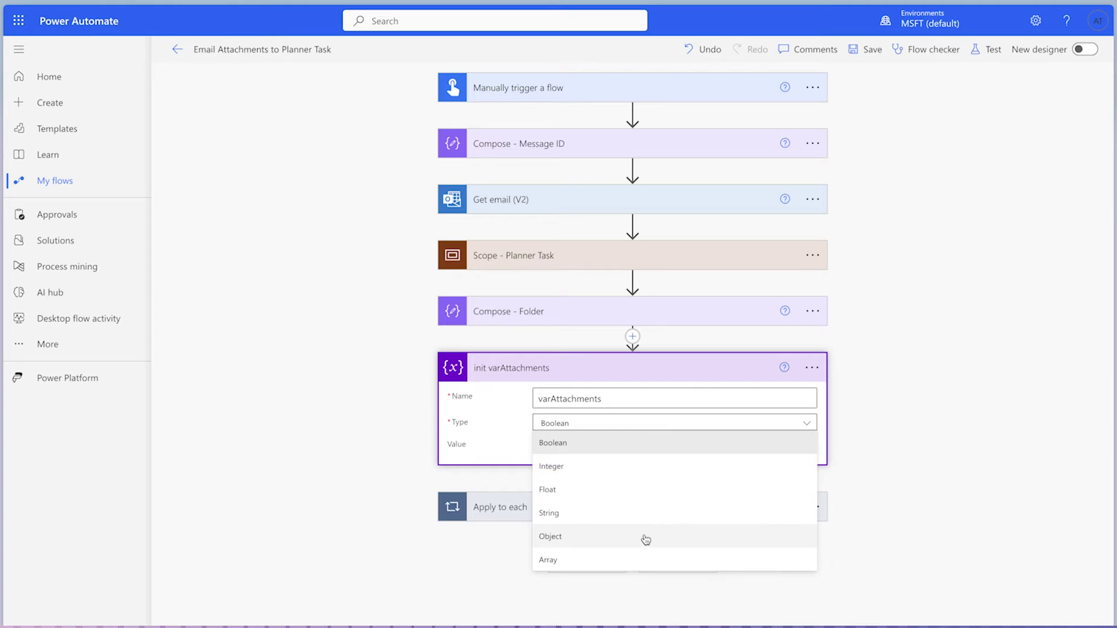
{"action": "left_click", "coordinate": [651, 561]}
{"action": "scroll", "coordinate": [968, 480], "scroll_direction": "down", "scroll_amount": 3}
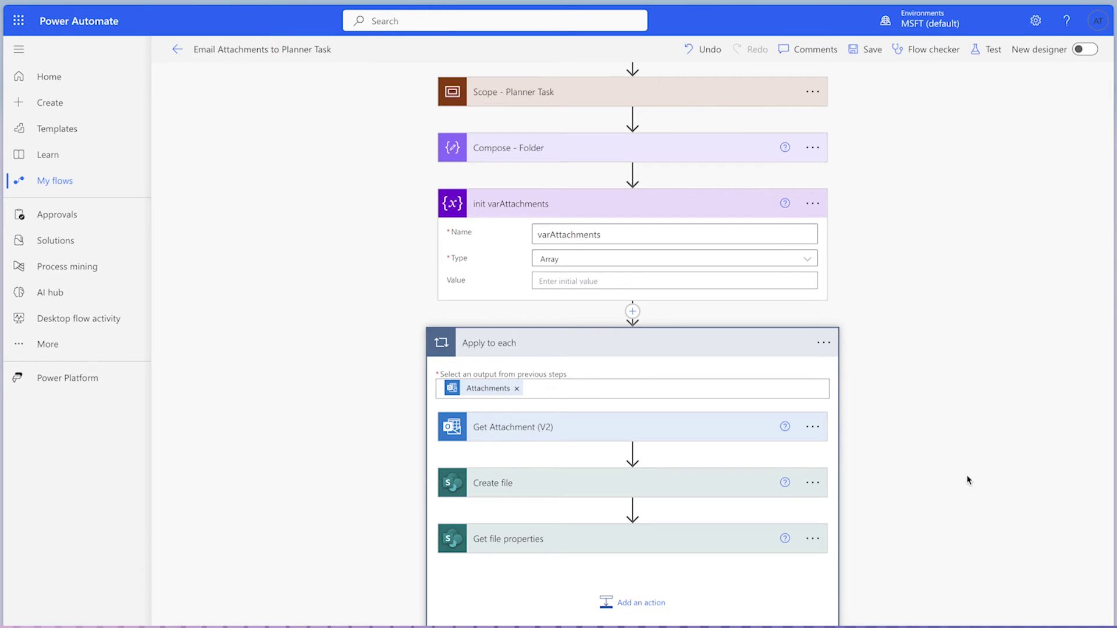
Add an Append to array variable step for varAttachments after Get file properties
{"action": "left_click", "coordinate": [653, 599]}
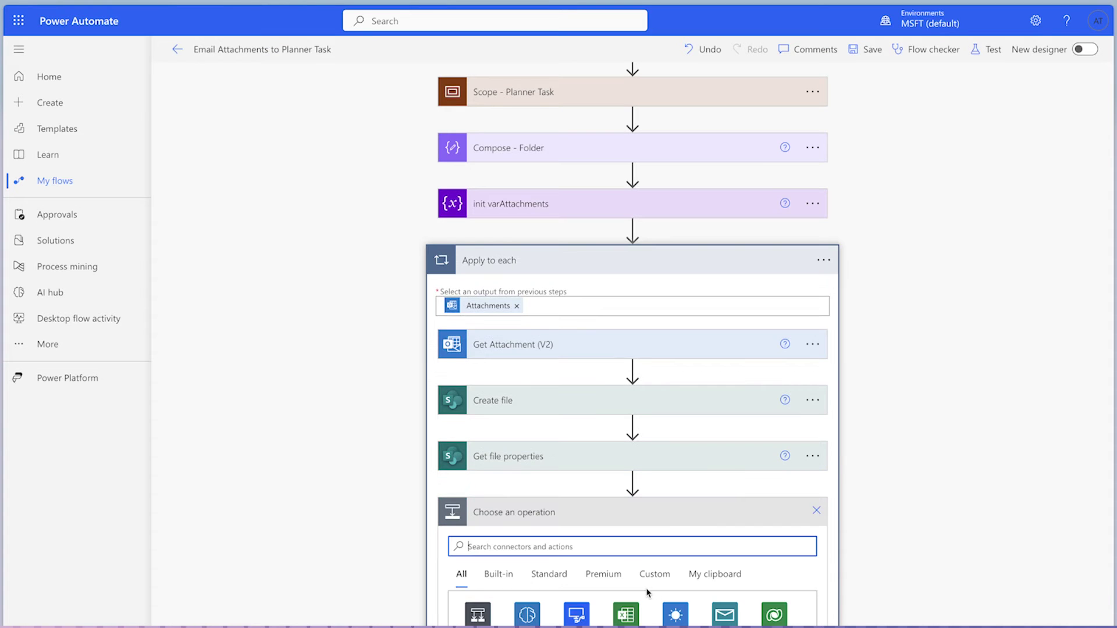
{"action": "type", "text": "append"}
{"action": "scroll", "coordinate": [623, 523], "scroll_direction": "down", "scroll_amount": 5}
{"action": "left_click", "coordinate": [624, 525]}
{"action": "left_click", "coordinate": [744, 263]}
{"action": "left_click", "coordinate": [747, 300]}
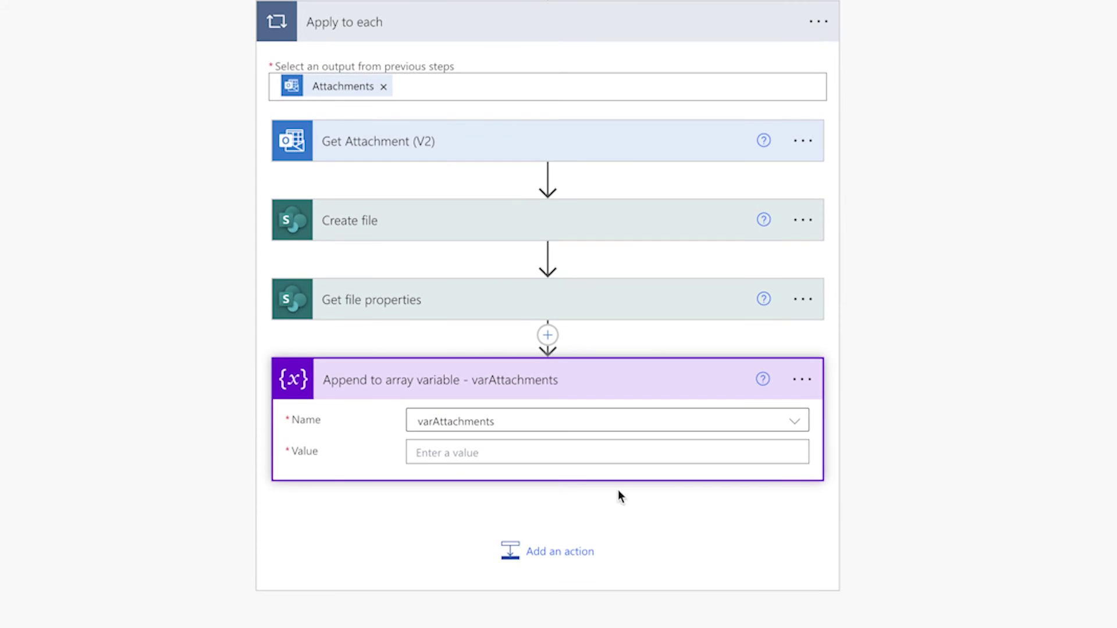
Add a Planner Update task details step with reference alias 'name' and link 'link'
{"action": "left_click", "coordinate": [568, 546]}
{"action": "type", "text": "update task"}
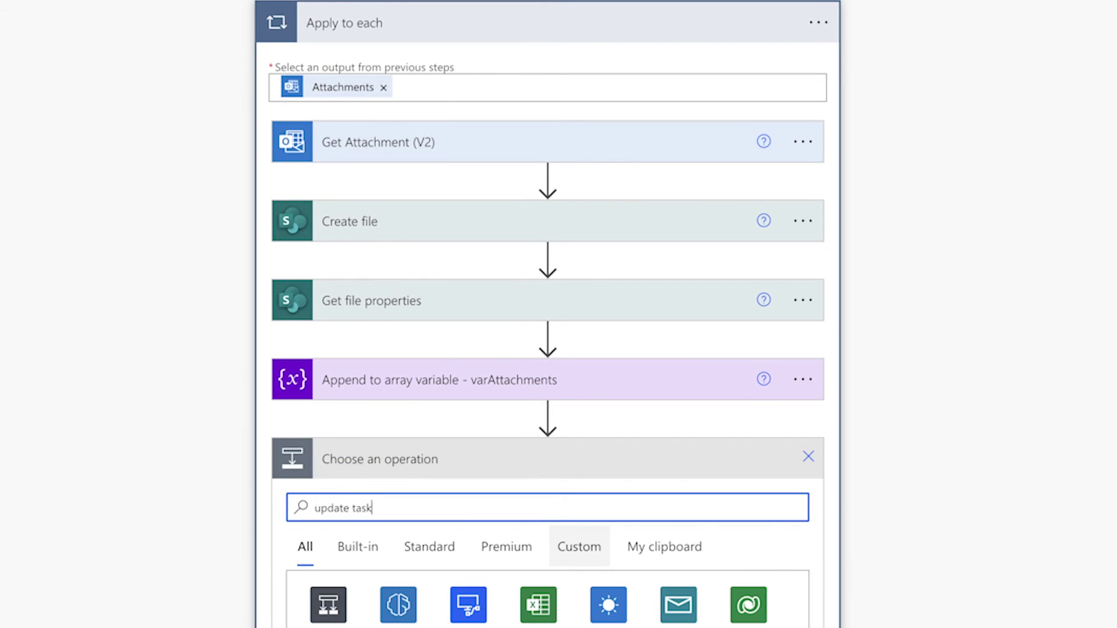
{"action": "scroll", "coordinate": [914, 407], "scroll_direction": "down", "scroll_amount": 7}
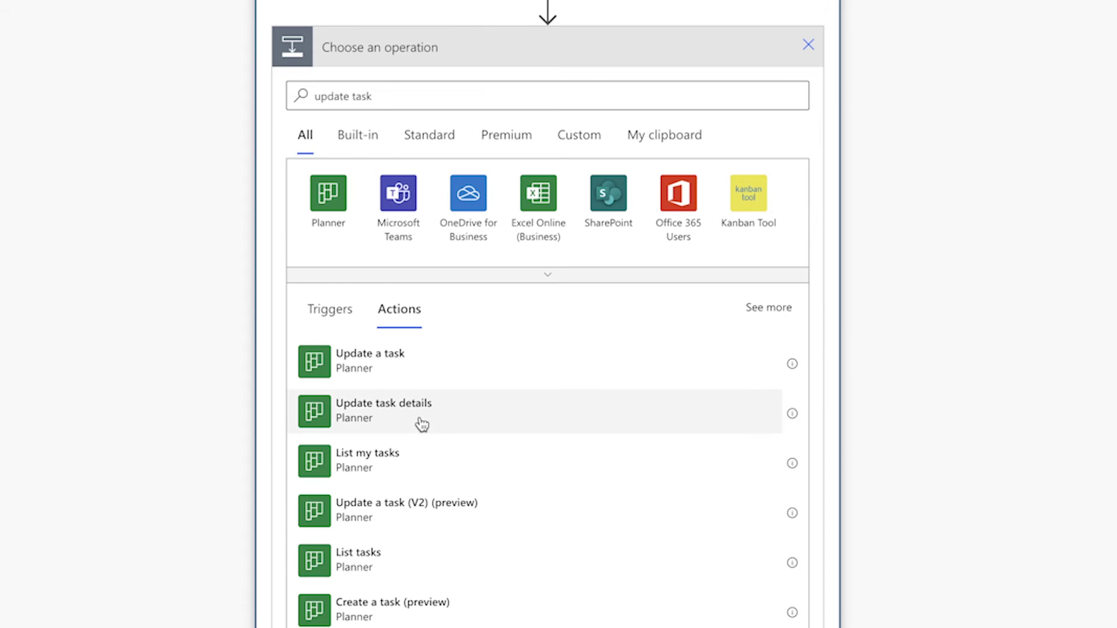
{"action": "left_click", "coordinate": [421, 424]}
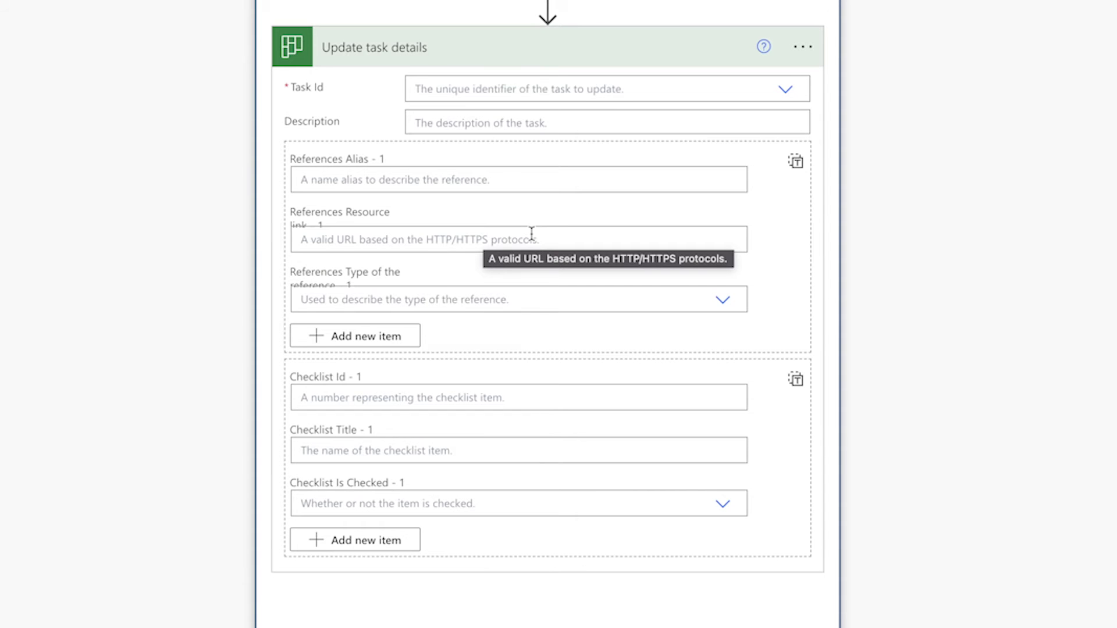
{"action": "left_click", "coordinate": [409, 180]}
{"action": "type", "text": "name"}
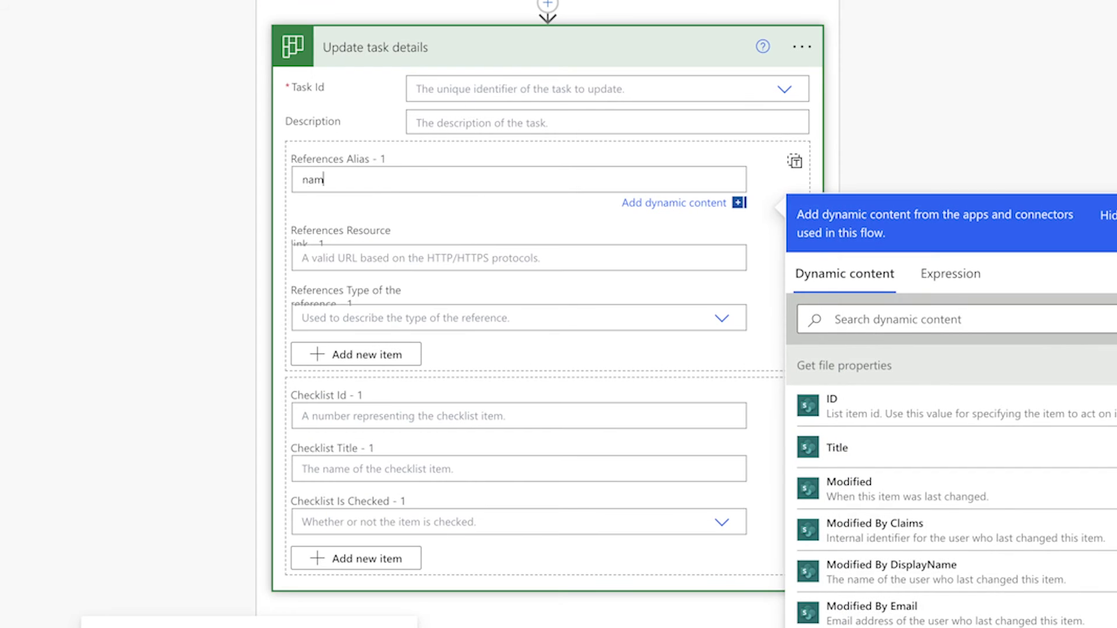
{"action": "left_click", "coordinate": [399, 254]}
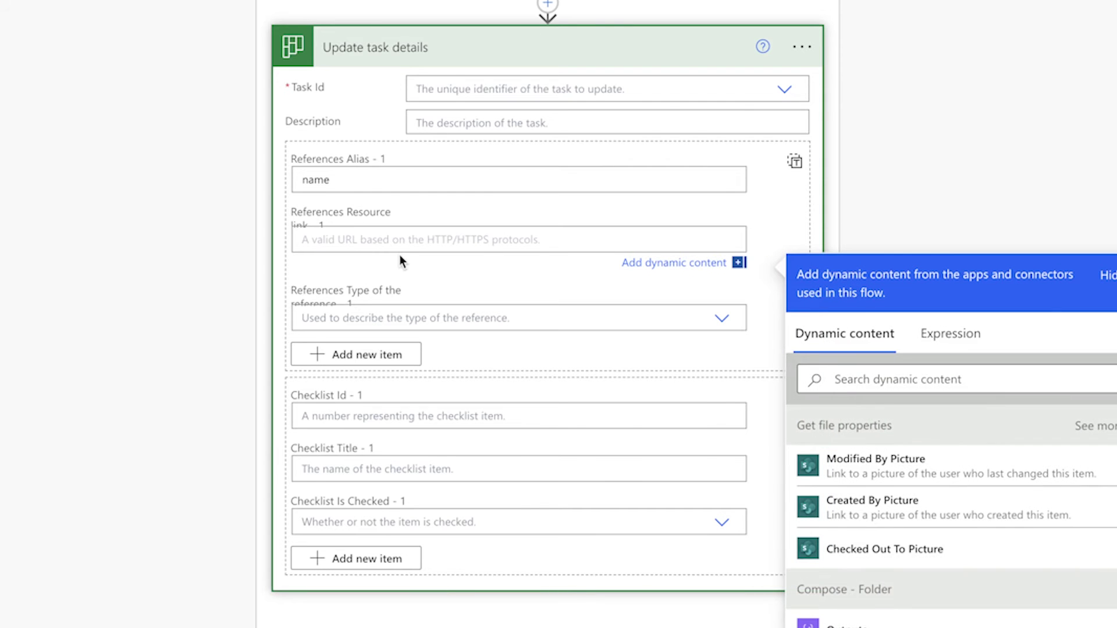
{"action": "type", "text": "link"}
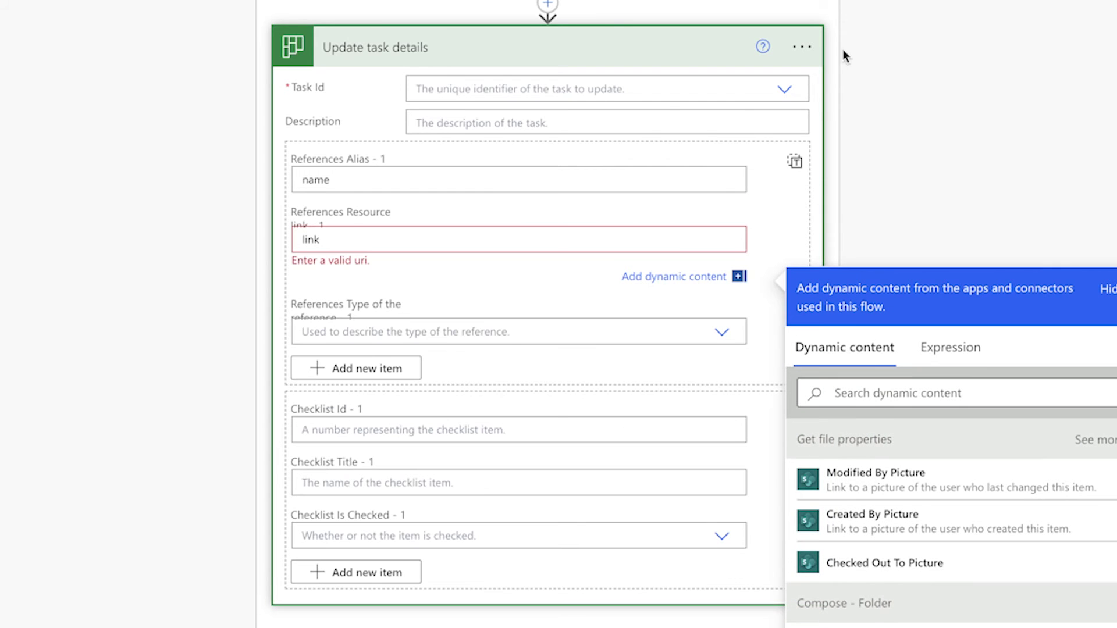
Copy the alias/resourceLink object from Peek code, then delete the temporary step
{"action": "left_click", "coordinate": [804, 48]}
{"action": "left_click", "coordinate": [922, 276]}
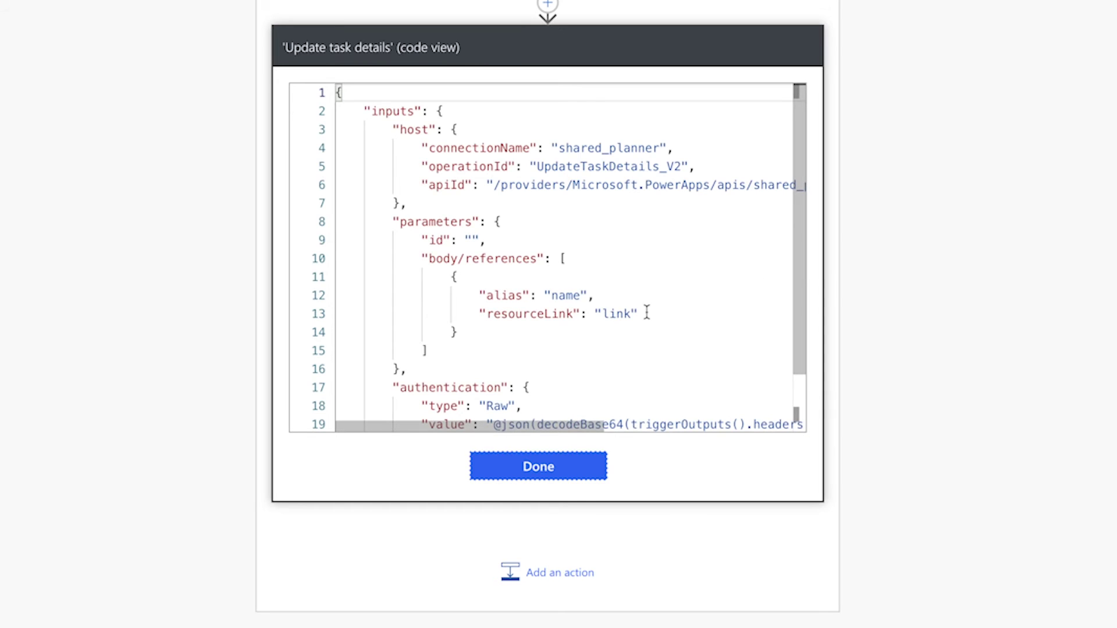
{"action": "left_click_drag", "start_coordinate": [449, 277], "coordinate": [512, 335]}
{"action": "key", "text": "ctrl+c"}
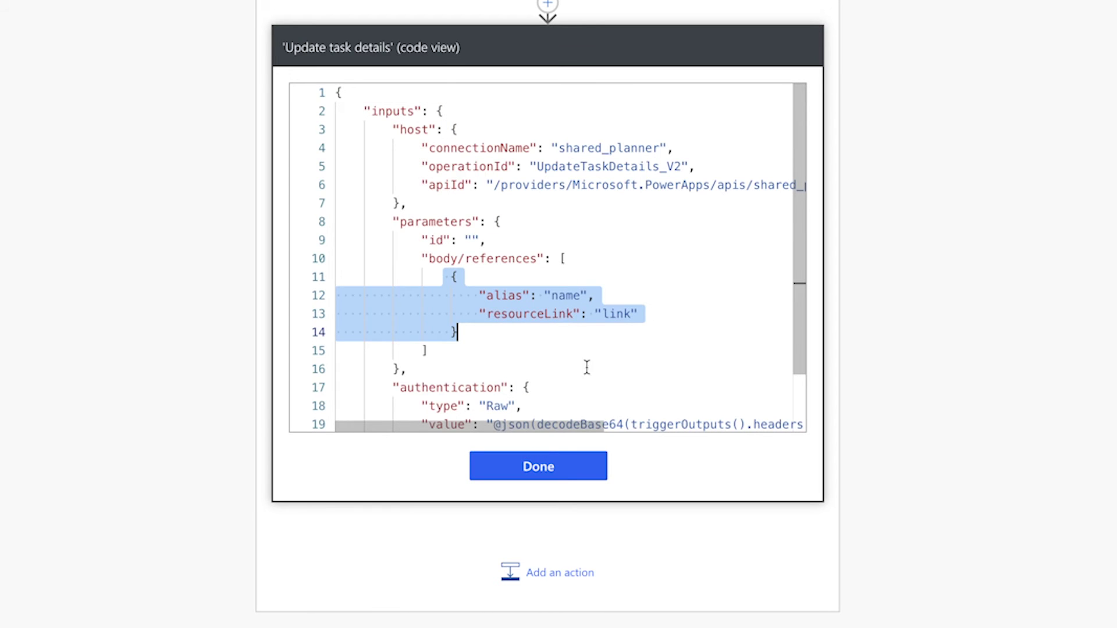
{"action": "left_click", "coordinate": [566, 474]}
{"action": "left_click", "coordinate": [803, 50]}
{"action": "left_click", "coordinate": [919, 309]}
{"action": "left_click", "coordinate": [455, 236]}
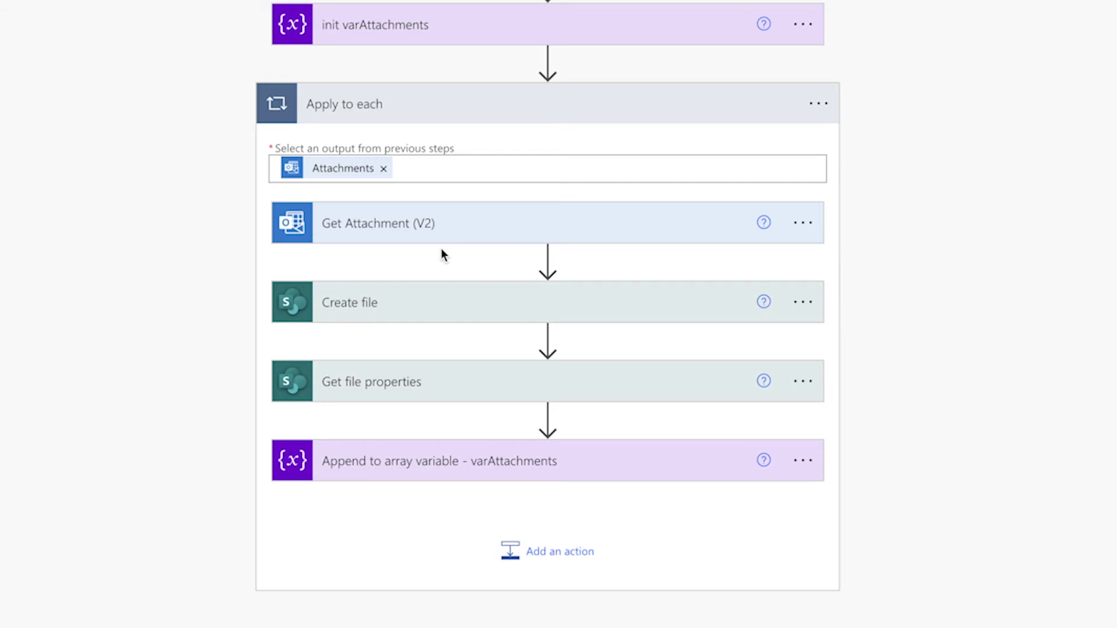
Paste the reference JSON into the append value and set alias to File name with extension
{"action": "left_click", "coordinate": [566, 474]}
{"action": "left_click", "coordinate": [500, 454]}
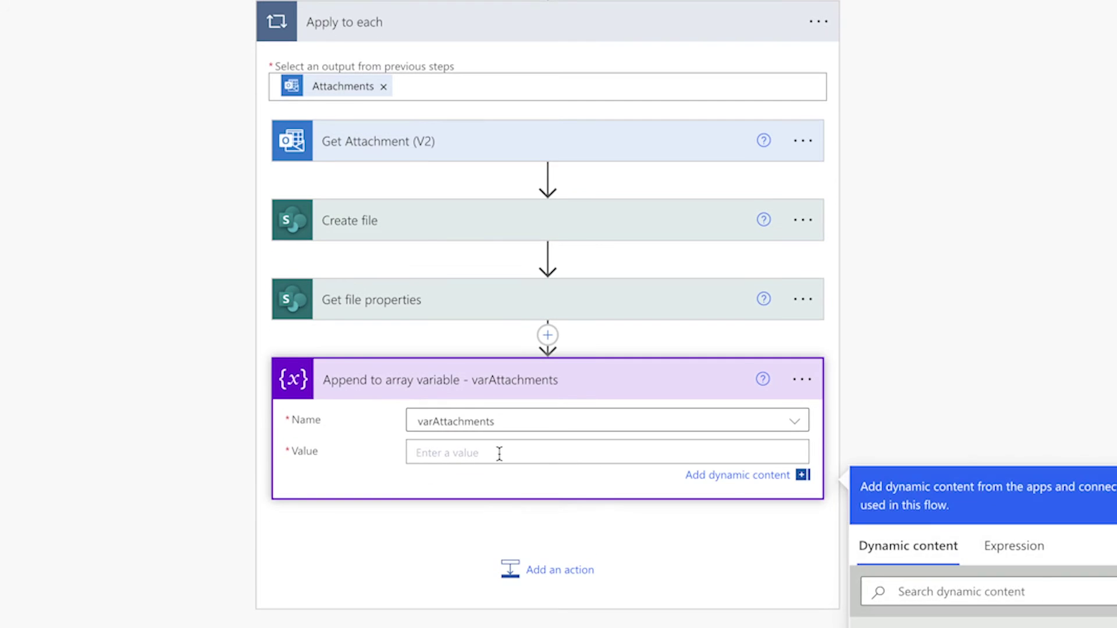
{"action": "key", "text": "ctrl+v"}
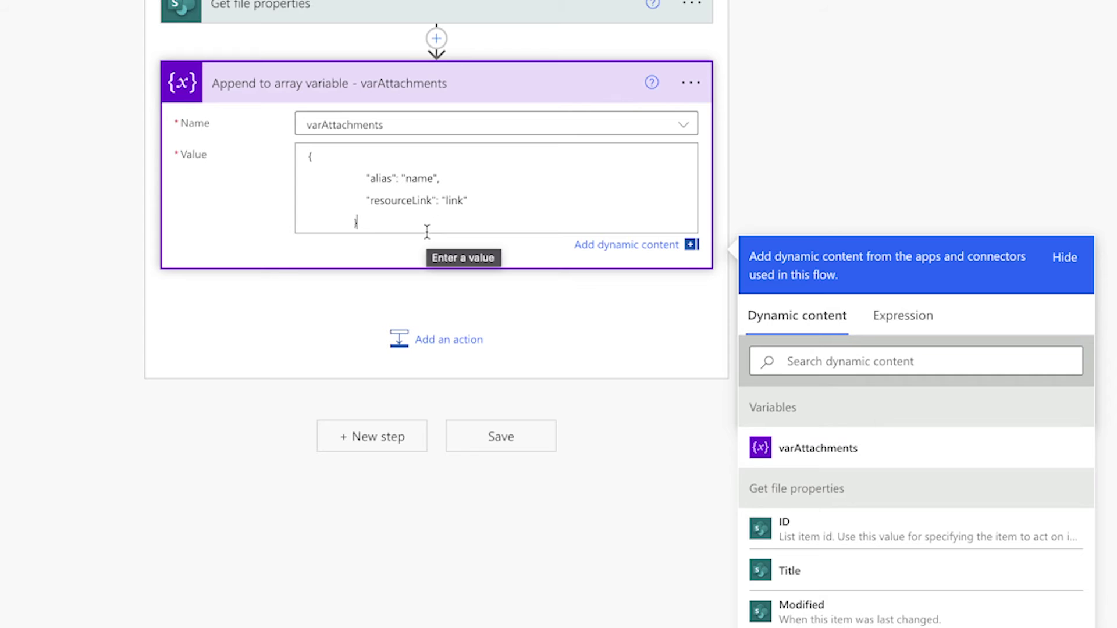
{"action": "double_click", "coordinate": [419, 177]}
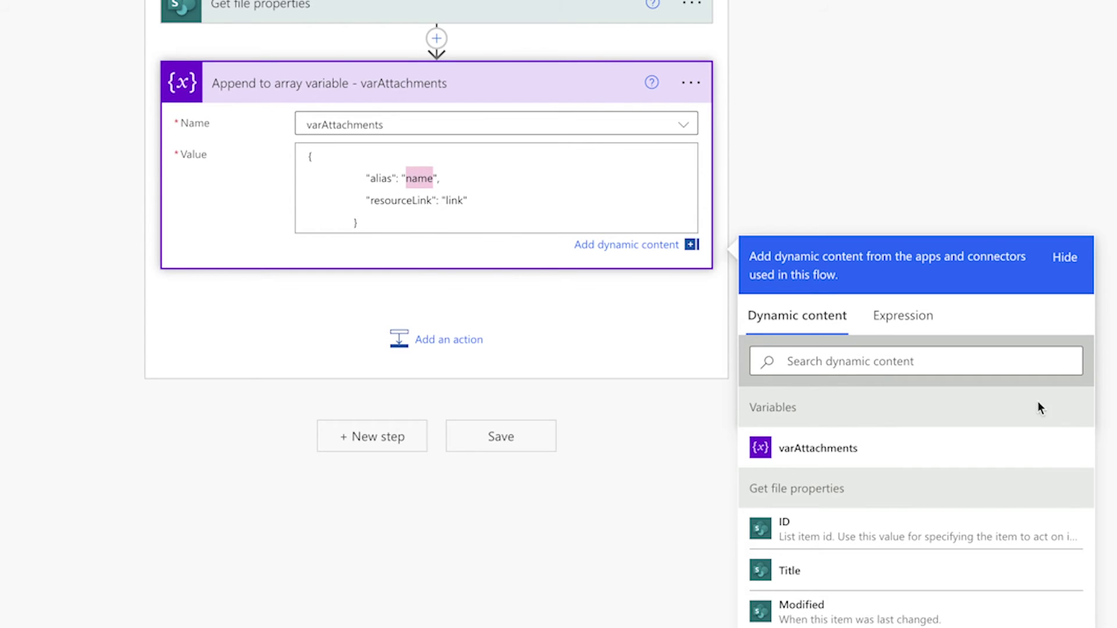
{"action": "left_click", "coordinate": [851, 367]}
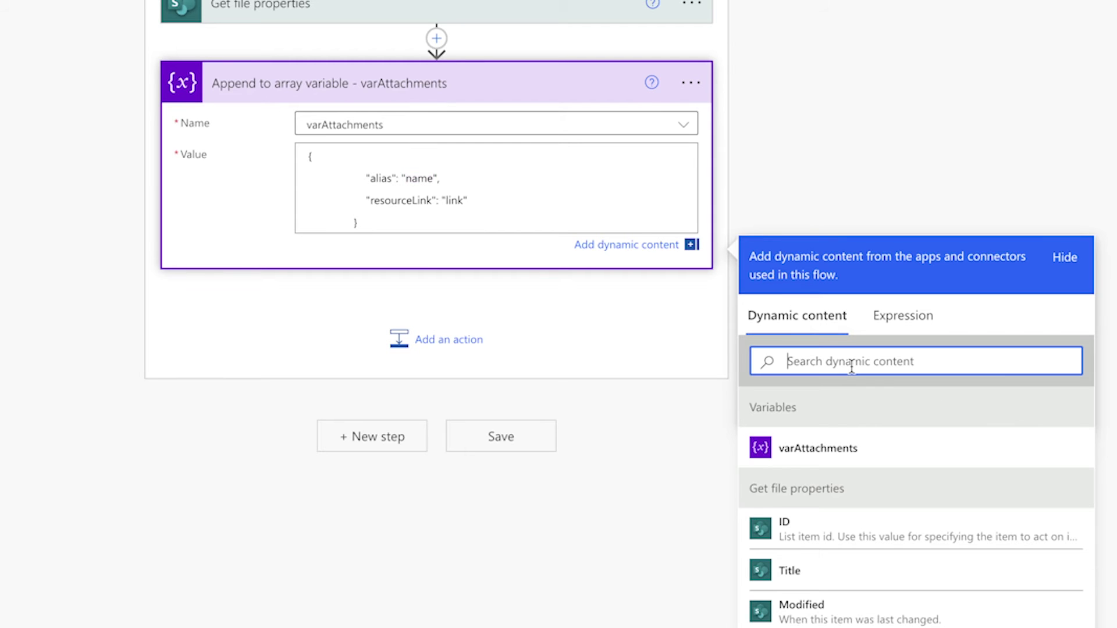
{"action": "type", "text": "file"}
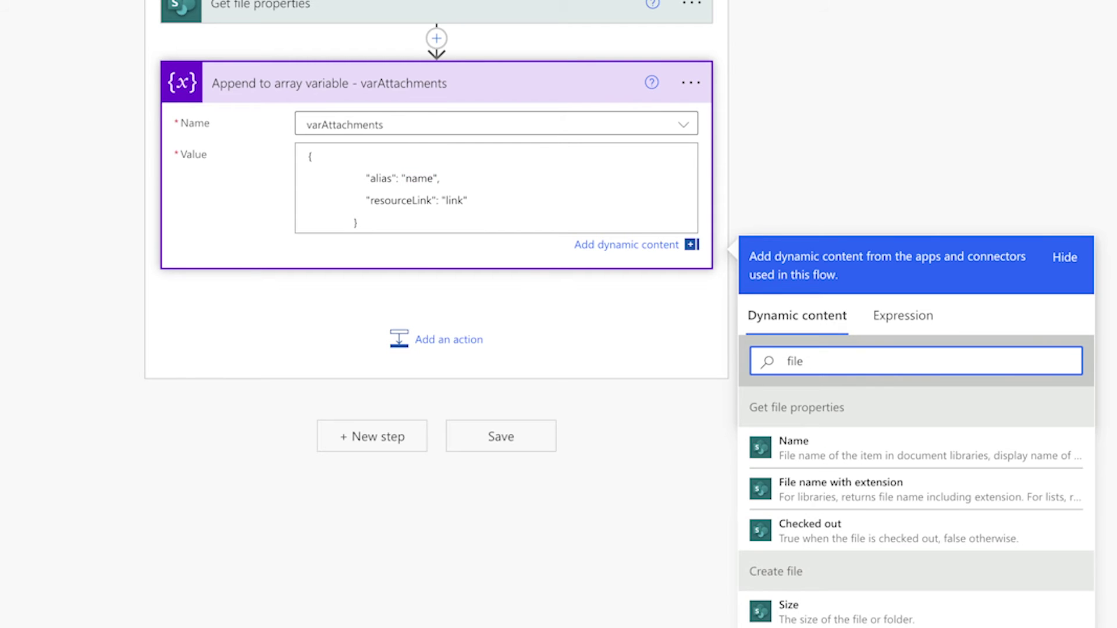
{"action": "left_click", "coordinate": [878, 489]}
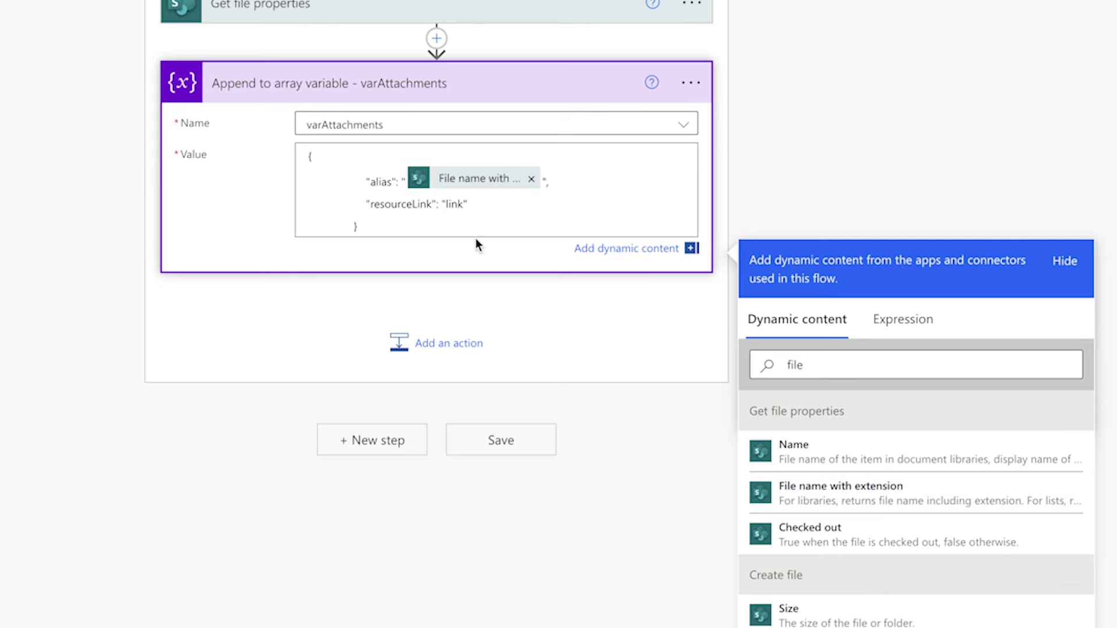
Set the resourceLink placeholder to the Link to item dynamic value
{"action": "double_click", "coordinate": [455, 204]}
{"action": "left_click", "coordinate": [819, 364]}
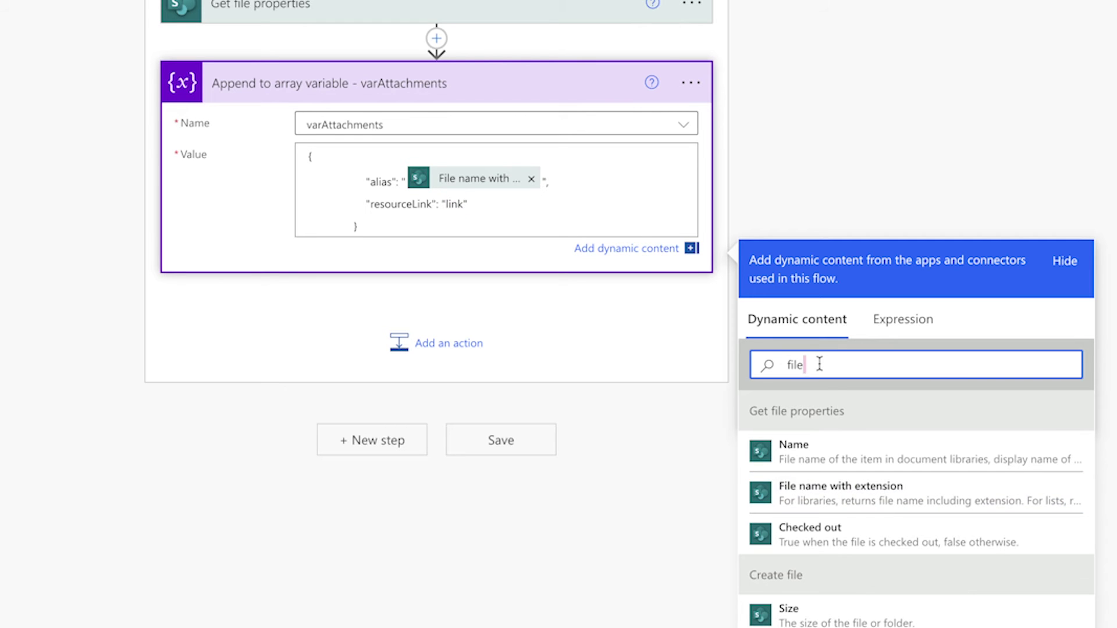
{"action": "double_click", "coordinate": [819, 364]}
{"action": "type", "text": "link to"}
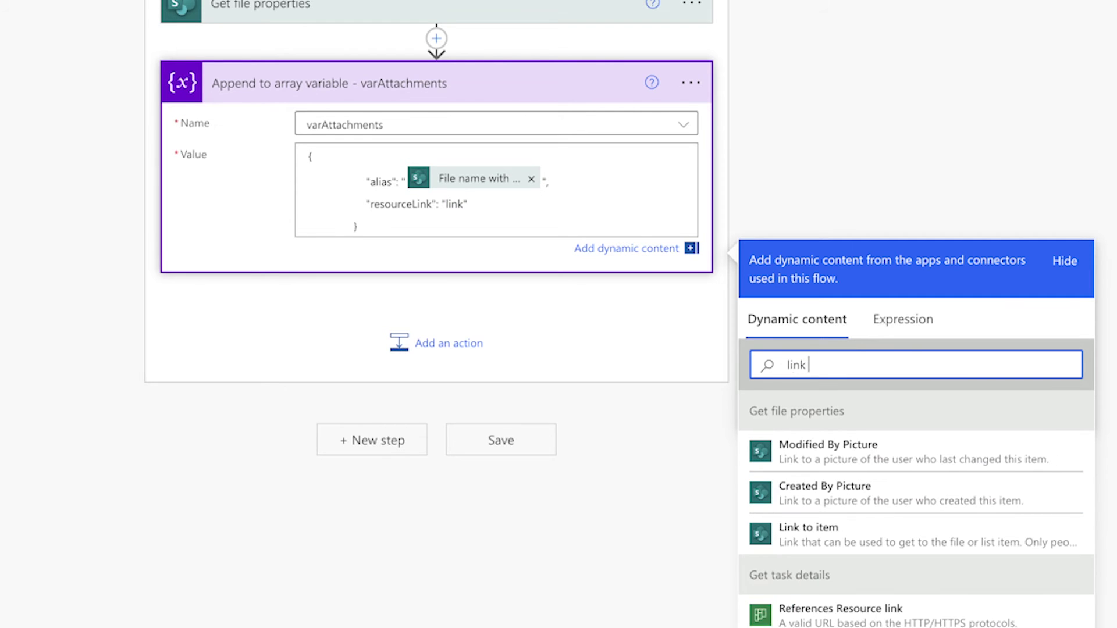
{"action": "left_click", "coordinate": [850, 547]}
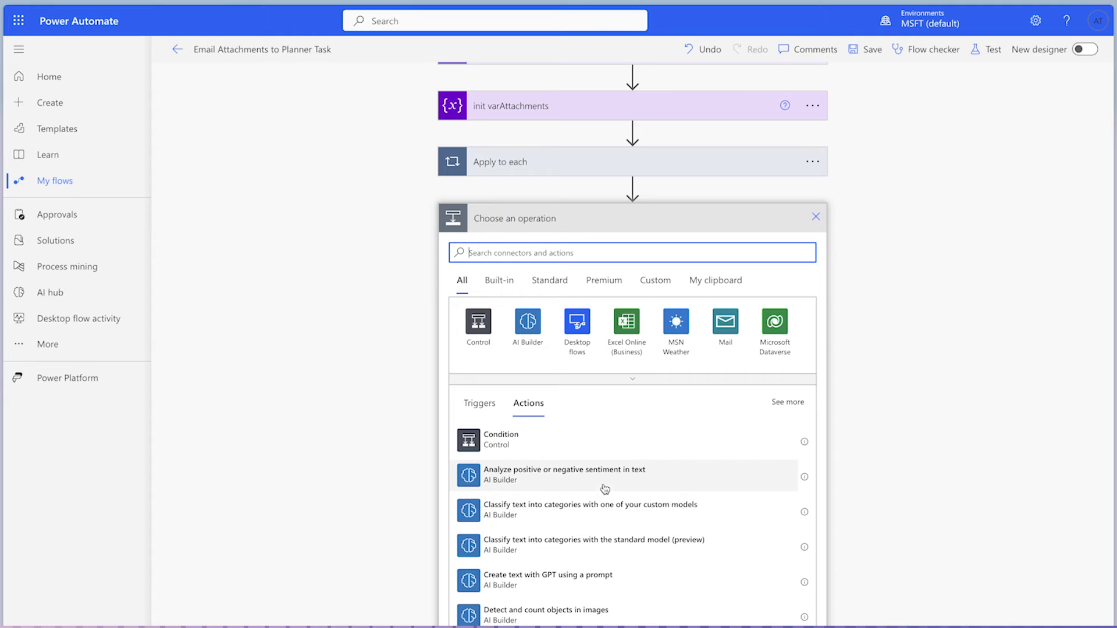
{"action": "type", "text": "Compose"}
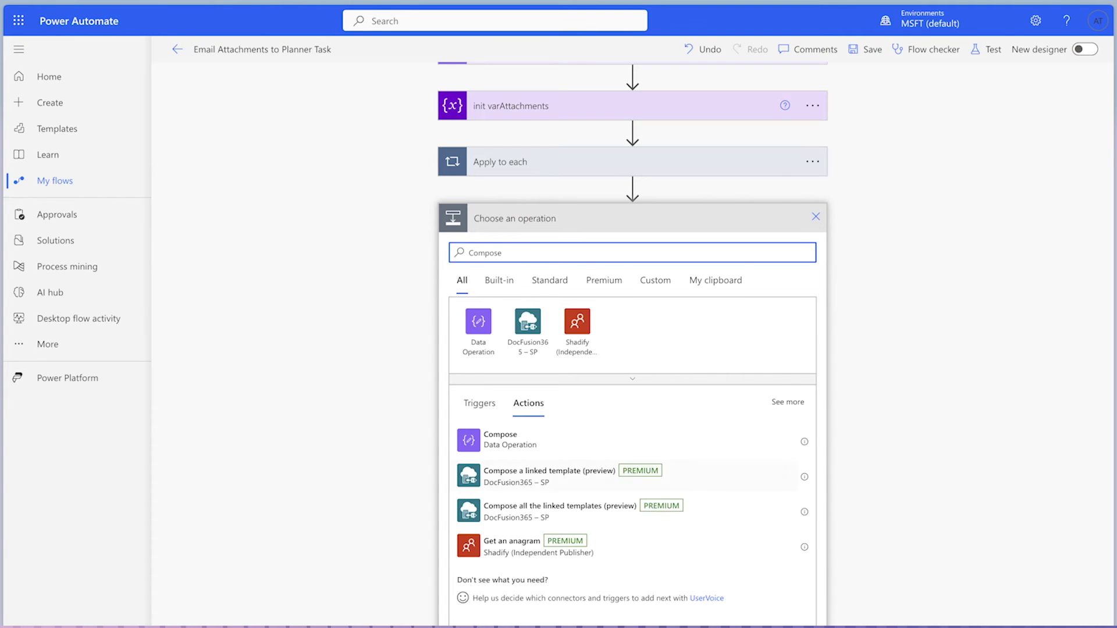
Add a Compose step after the loop with varAttachments as its Inputs
{"action": "left_click", "coordinate": [607, 445]}
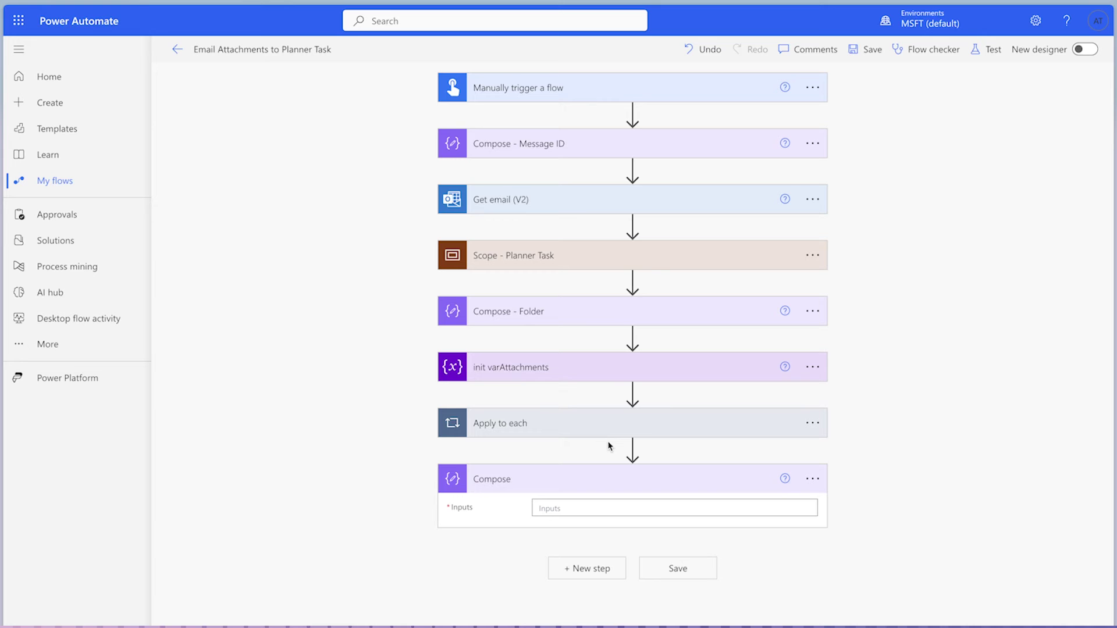
{"action": "left_click", "coordinate": [776, 507]}
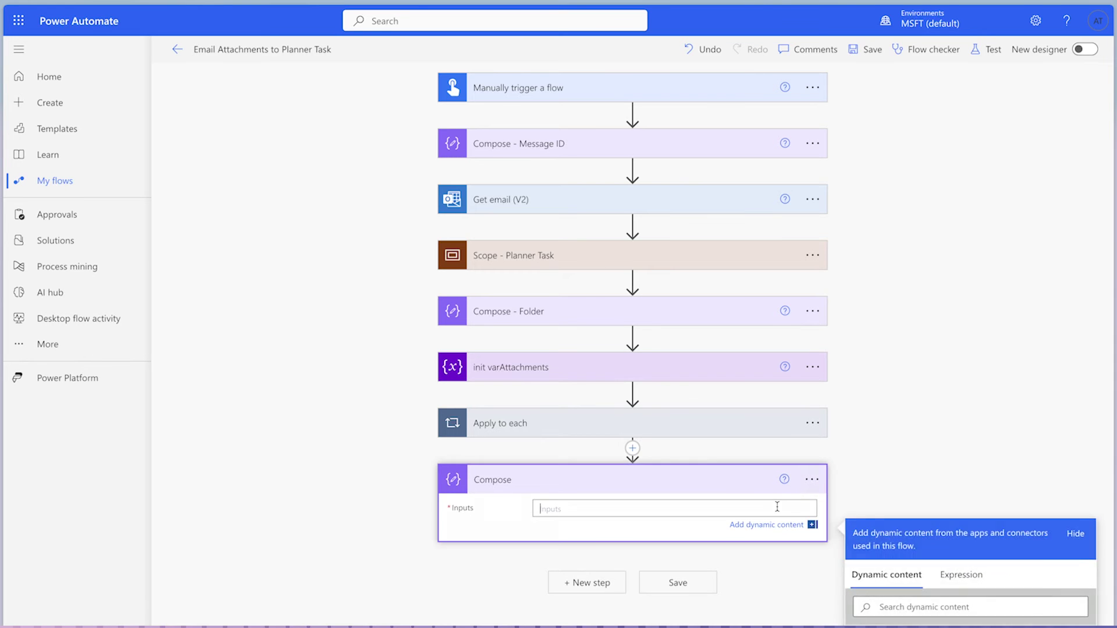
{"action": "left_click", "coordinate": [925, 499]}
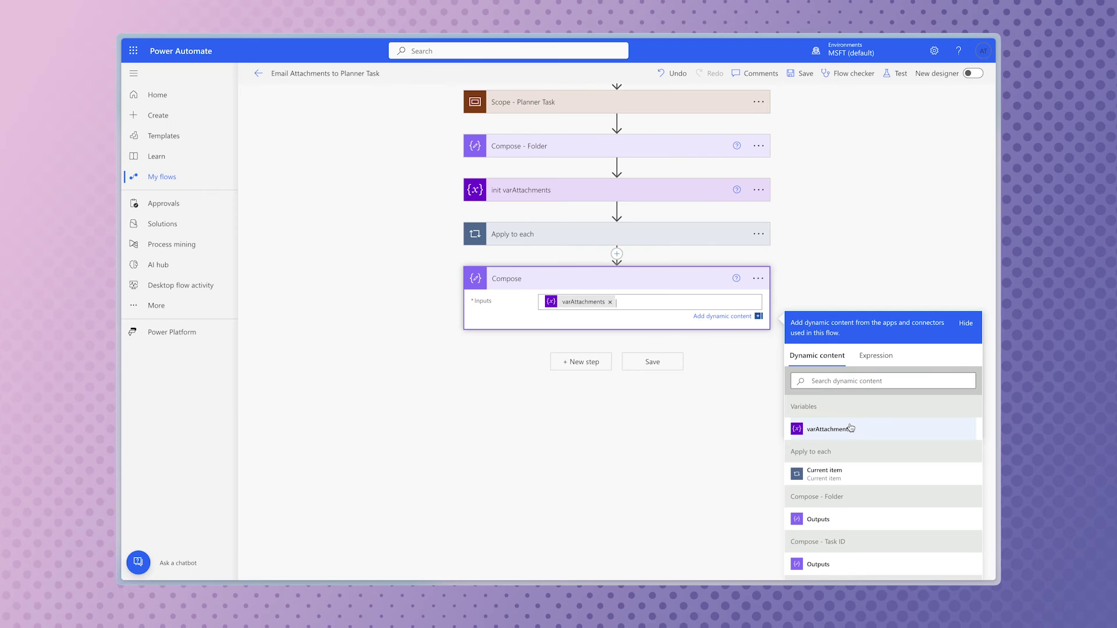
{"action": "left_click", "coordinate": [894, 74]}
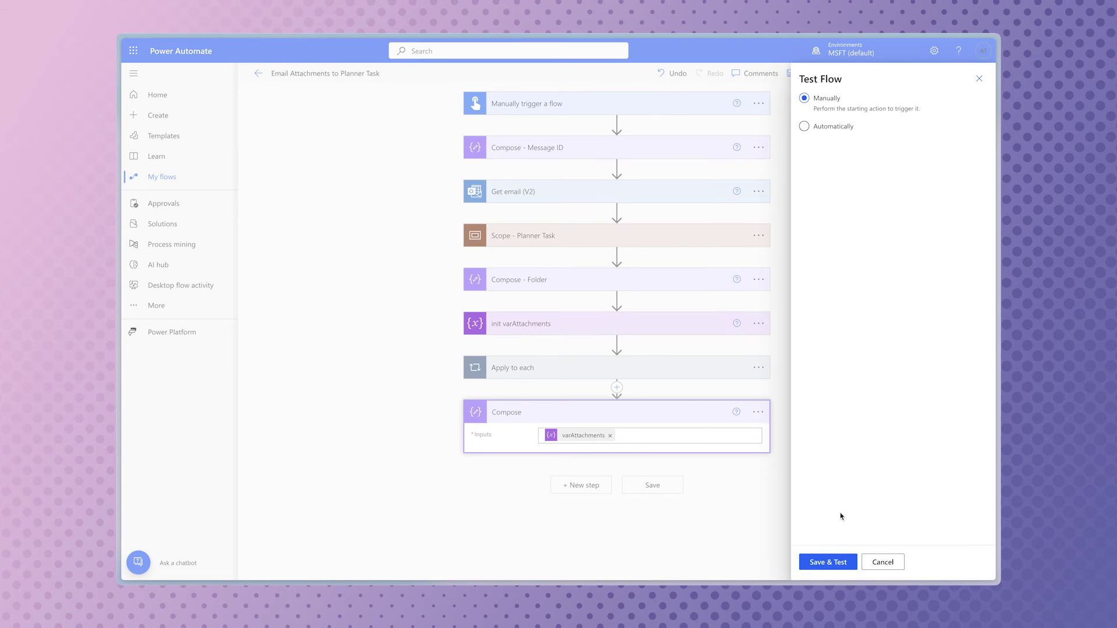
Save and test the flow, then check Compose's alias/resourceLink output for the three PDFs
{"action": "left_click", "coordinate": [835, 563]}
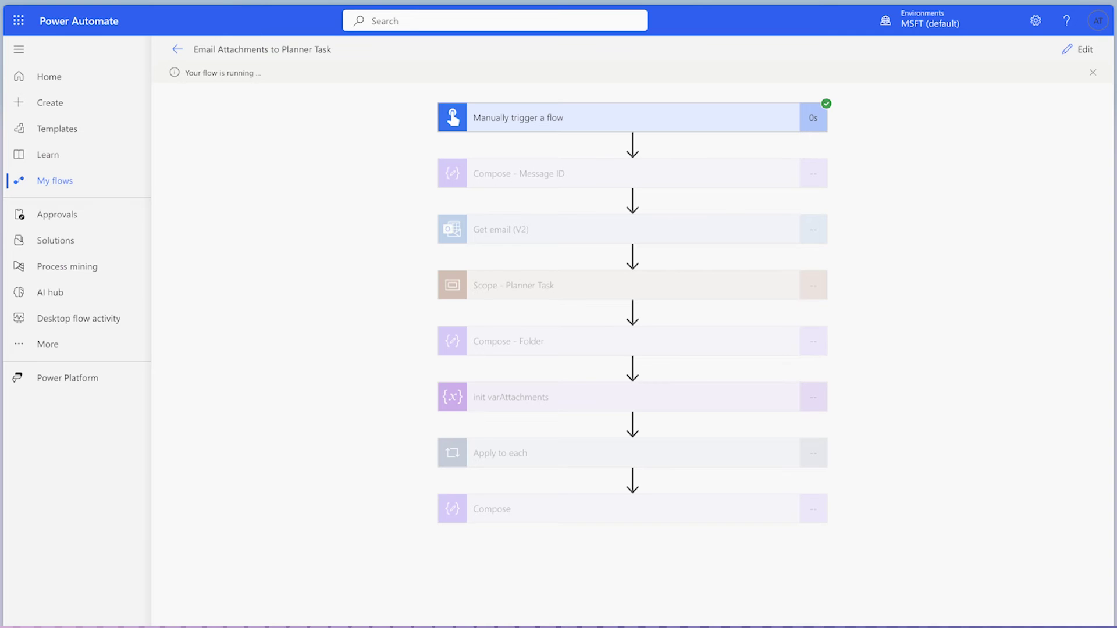
{"action": "left_click", "coordinate": [673, 515]}
{"action": "scroll", "coordinate": [992, 510], "scroll_direction": "down", "scroll_amount": 2}
{"action": "scroll", "coordinate": [992, 514], "scroll_direction": "down", "scroll_amount": 2}
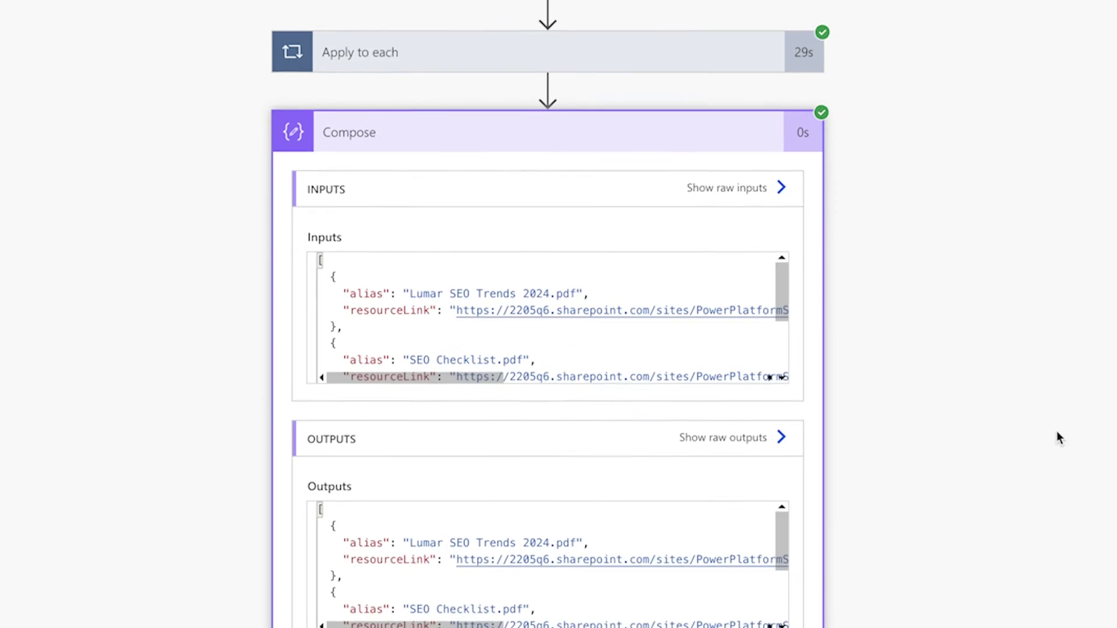
{"action": "scroll", "coordinate": [695, 558], "scroll_direction": "down", "scroll_amount": 3}
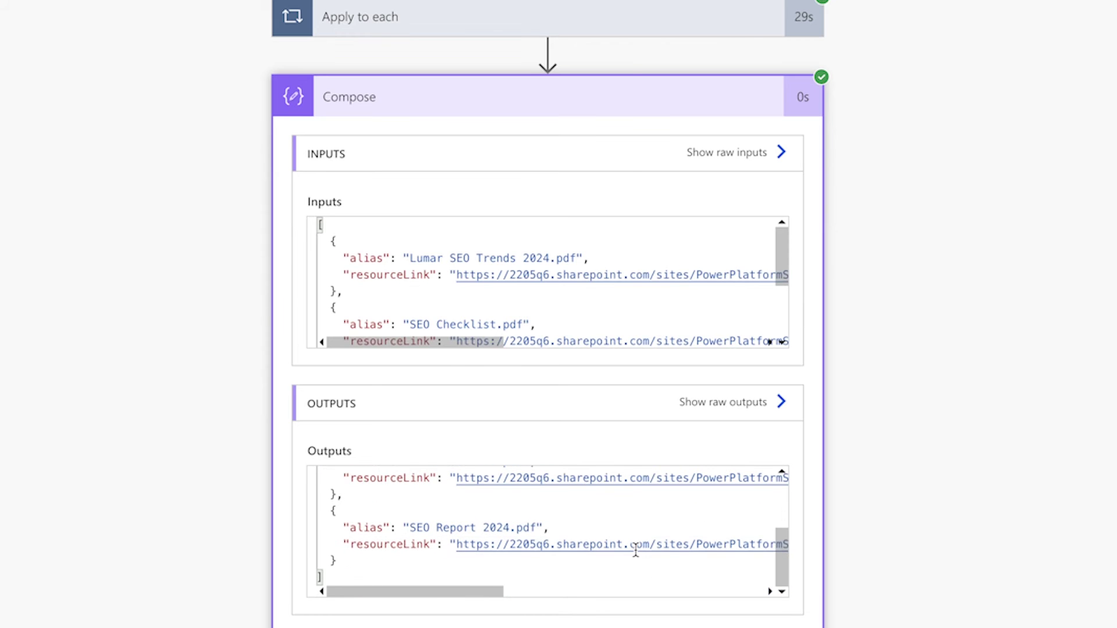
{"action": "scroll", "coordinate": [636, 549], "scroll_direction": "right", "scroll_amount": 1}
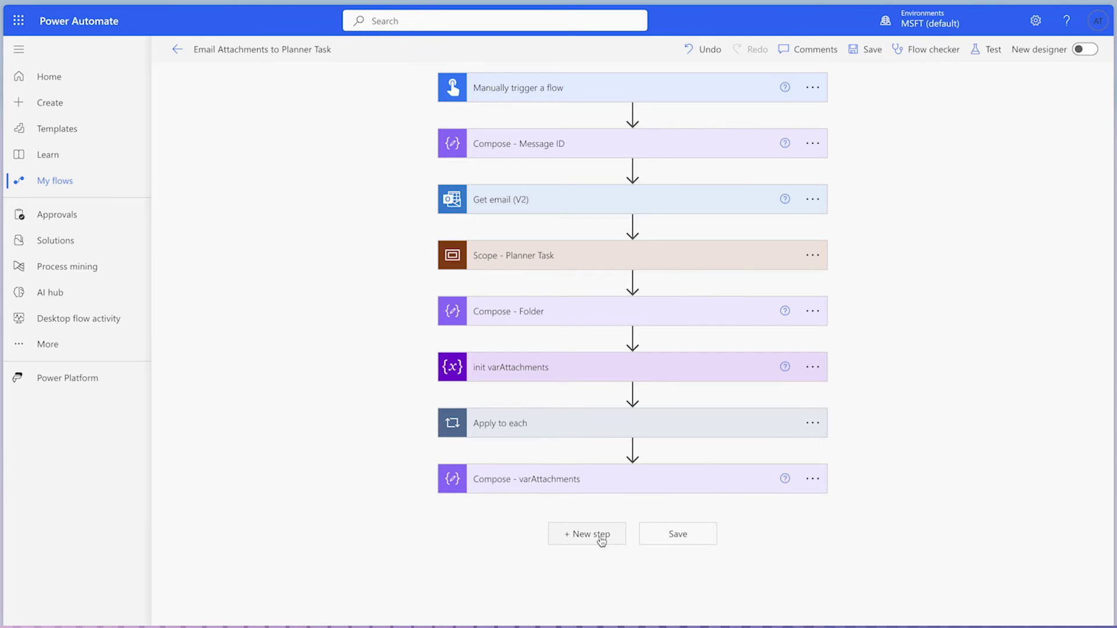
Add an Update task details step with Task Id from Compose - Task ID Outputs
{"action": "left_click", "coordinate": [600, 534]}
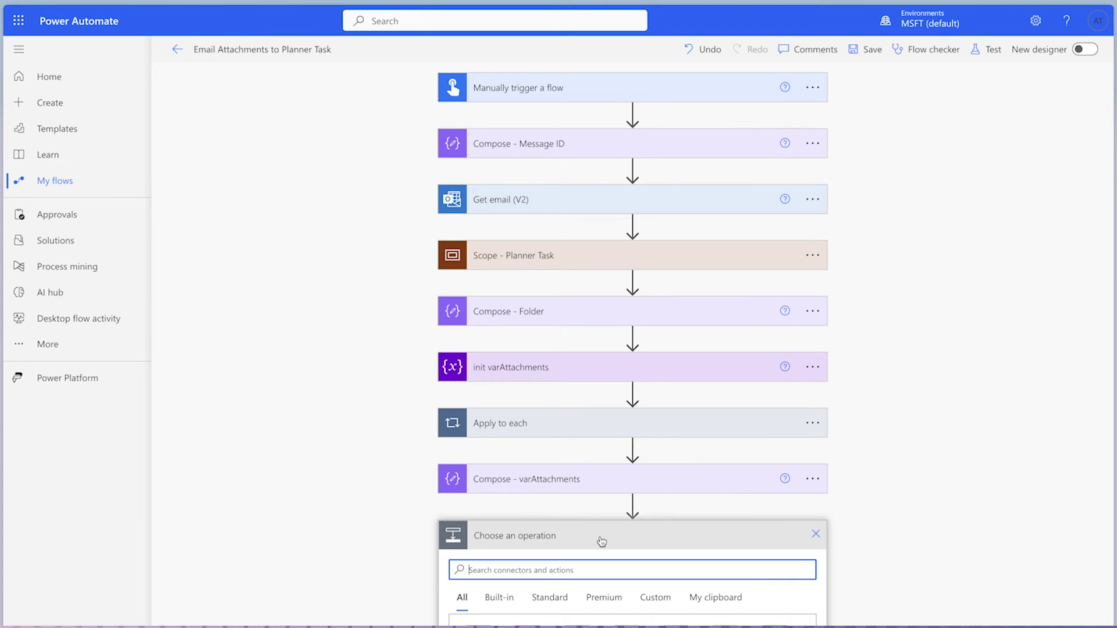
{"action": "type", "text": "update task deti"}
{"action": "left_click", "coordinate": [618, 446]}
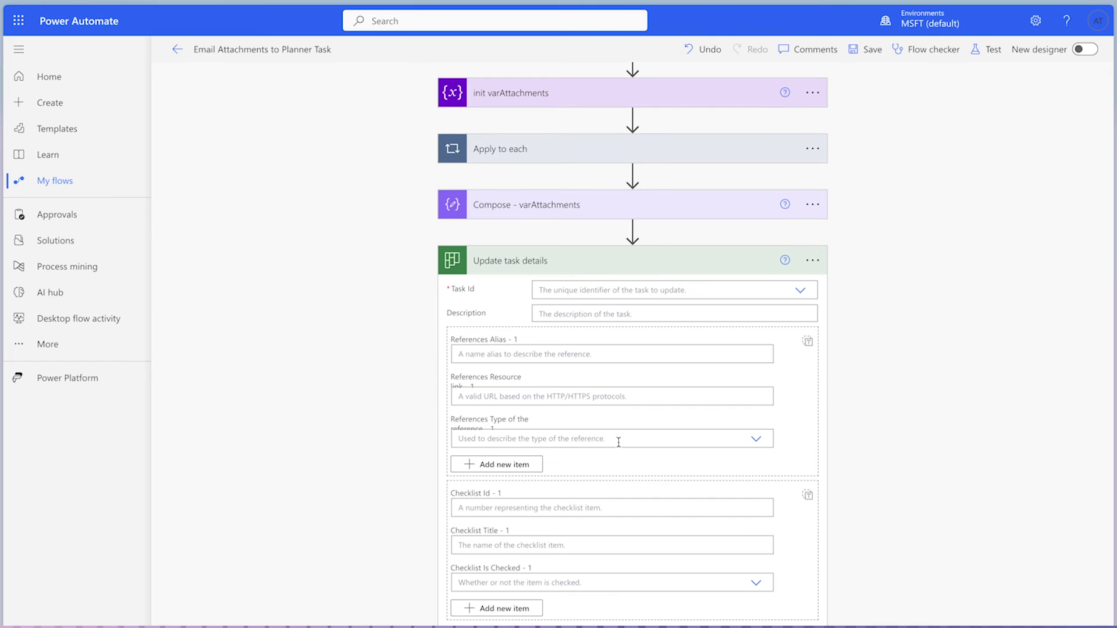
{"action": "left_click", "coordinate": [801, 290]}
{"action": "left_click", "coordinate": [619, 330]}
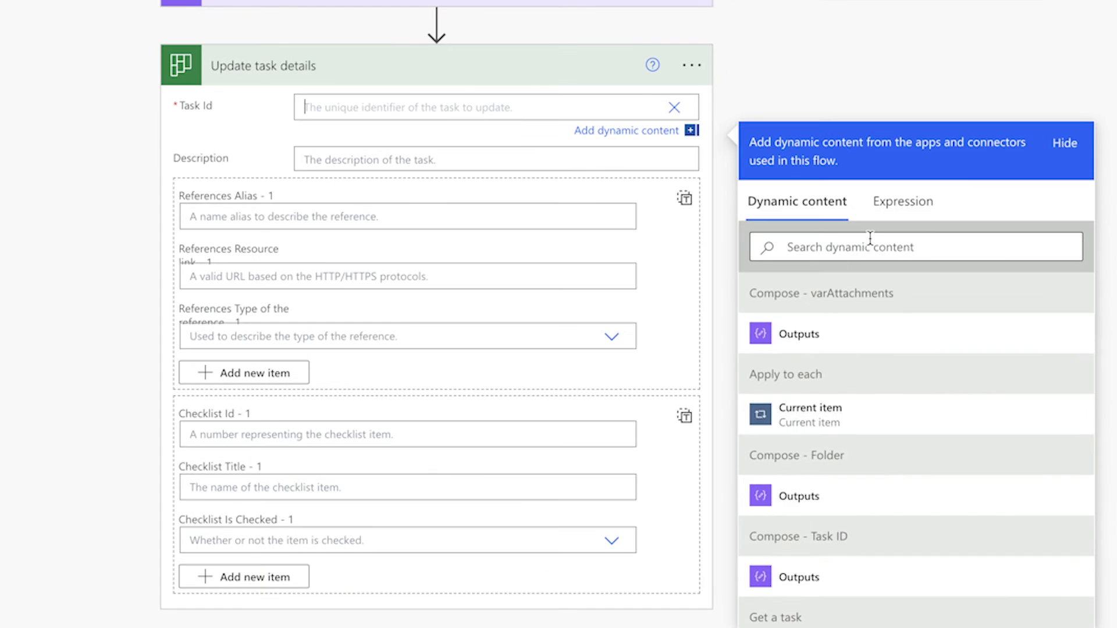
{"action": "left_click", "coordinate": [870, 247]}
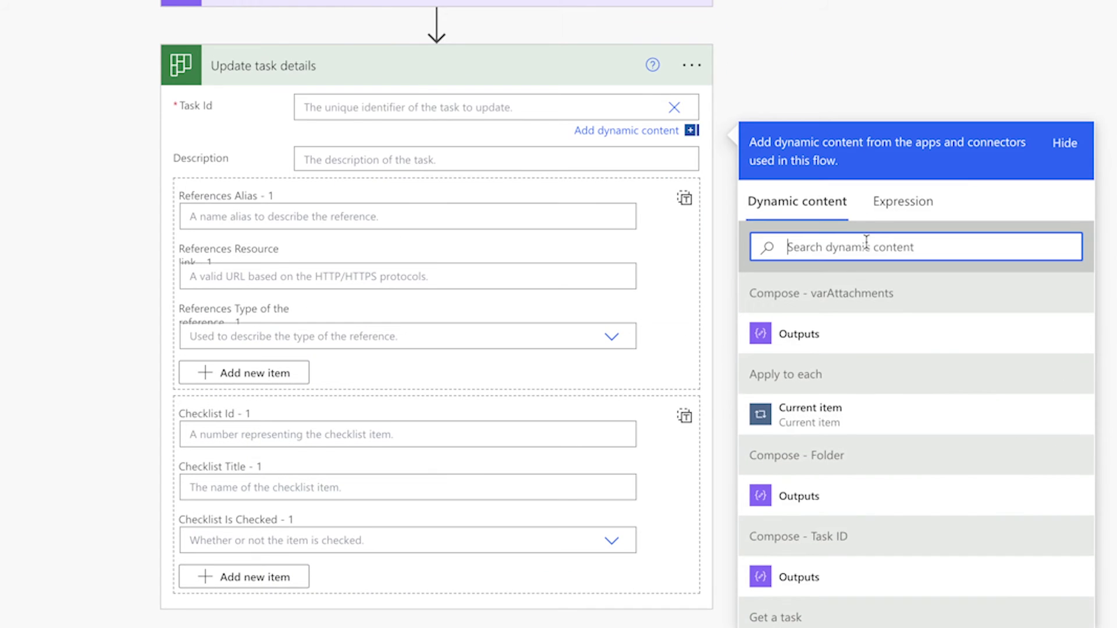
{"action": "type", "text": "output"}
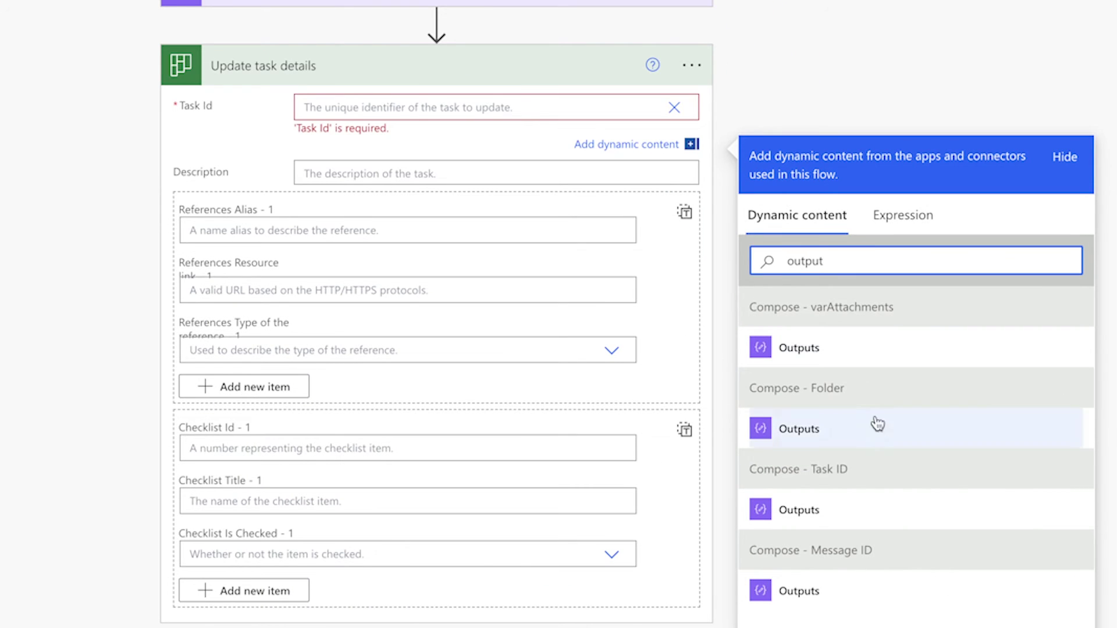
{"action": "left_click", "coordinate": [867, 499]}
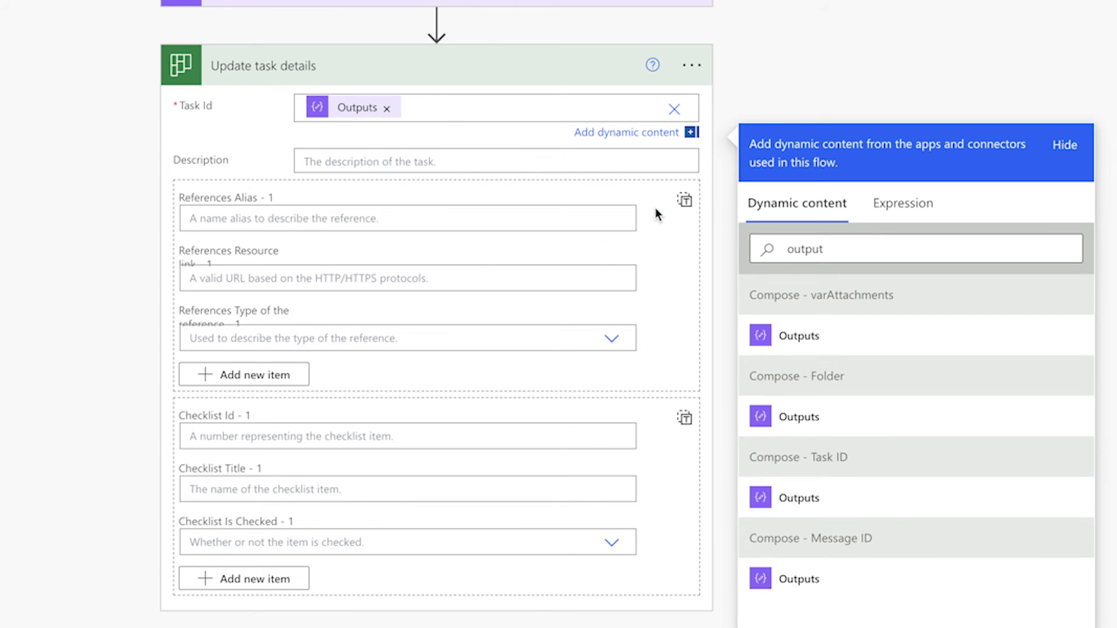
Switch References to a whole-array input and set it to varAttachments
{"action": "left_click", "coordinate": [679, 204]}
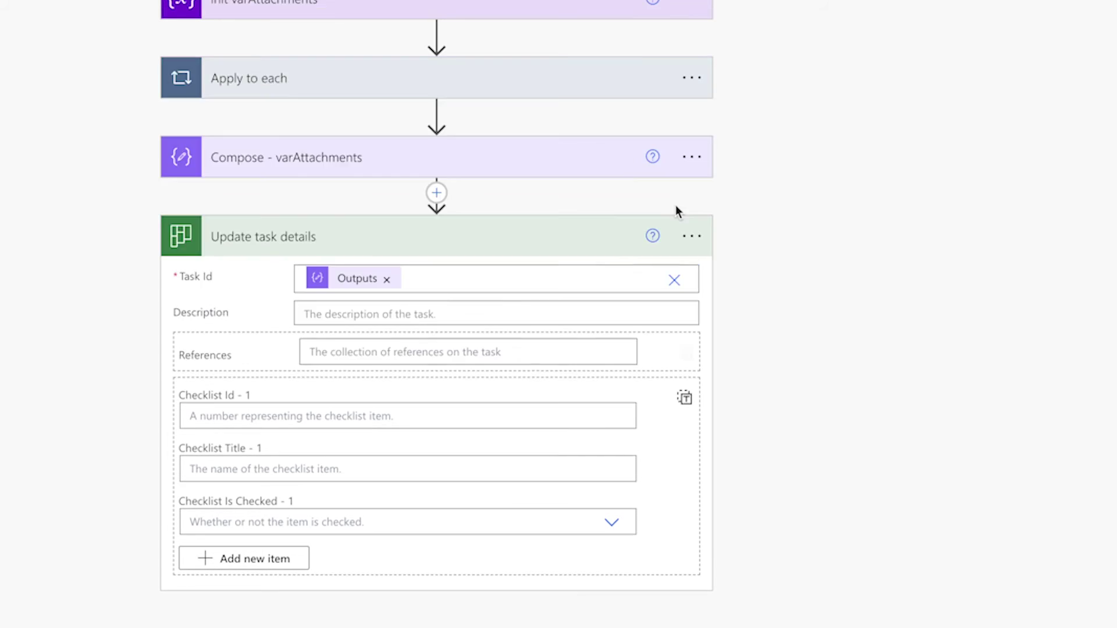
{"action": "left_click", "coordinate": [373, 350]}
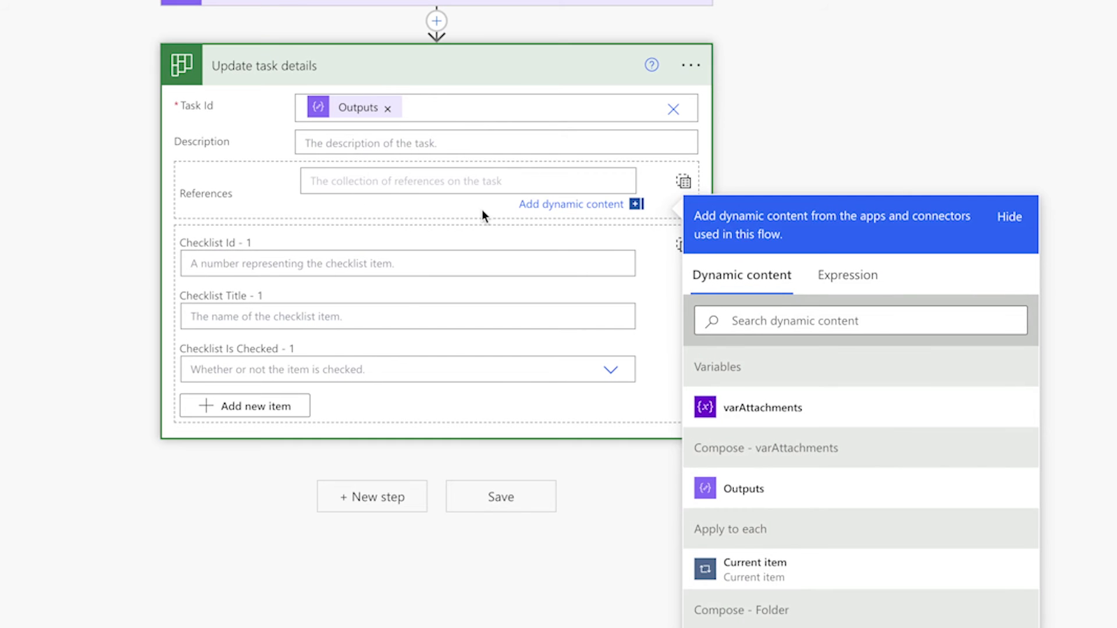
{"action": "left_click", "coordinate": [780, 406]}
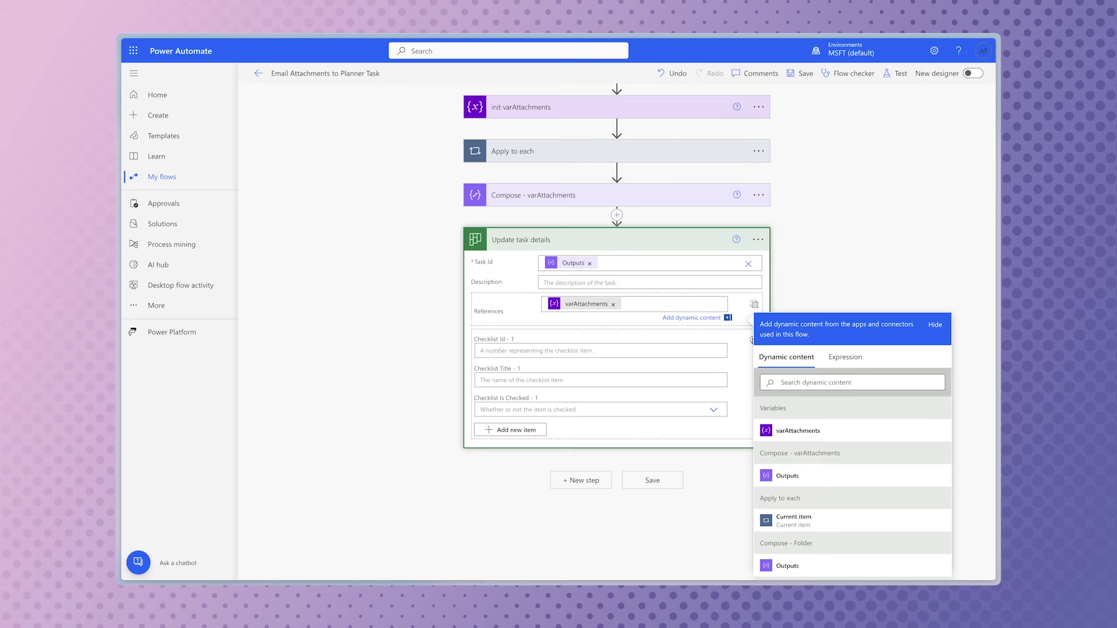
Save the flow, start a test run and dismiss the run-started confirmation
{"action": "left_click", "coordinate": [897, 73]}
{"action": "left_click", "coordinate": [838, 560]}
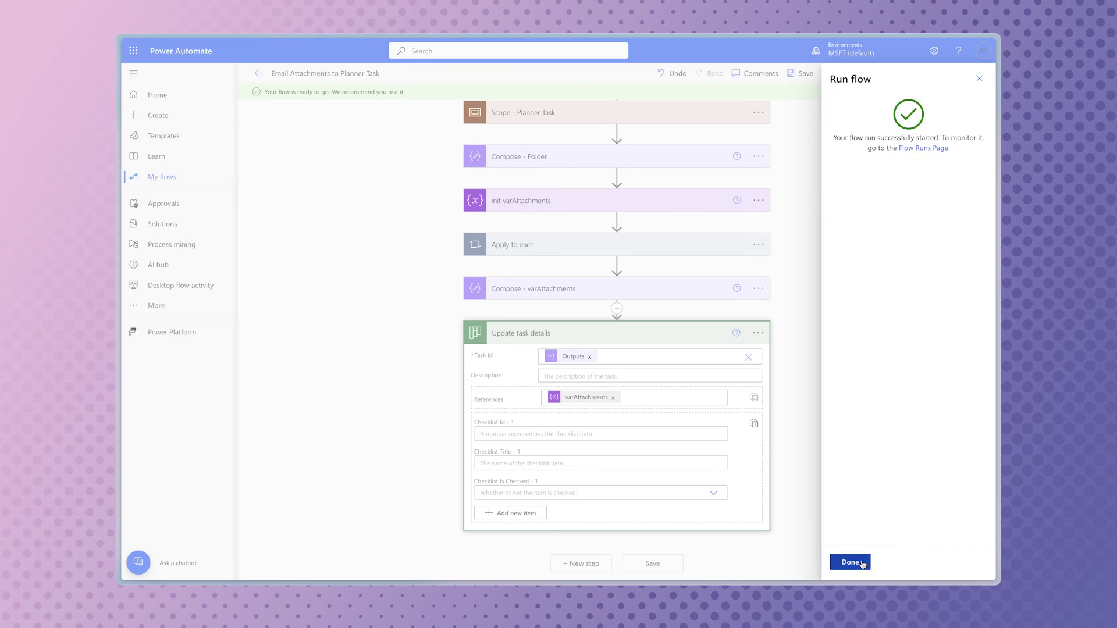
{"action": "left_click", "coordinate": [847, 562]}
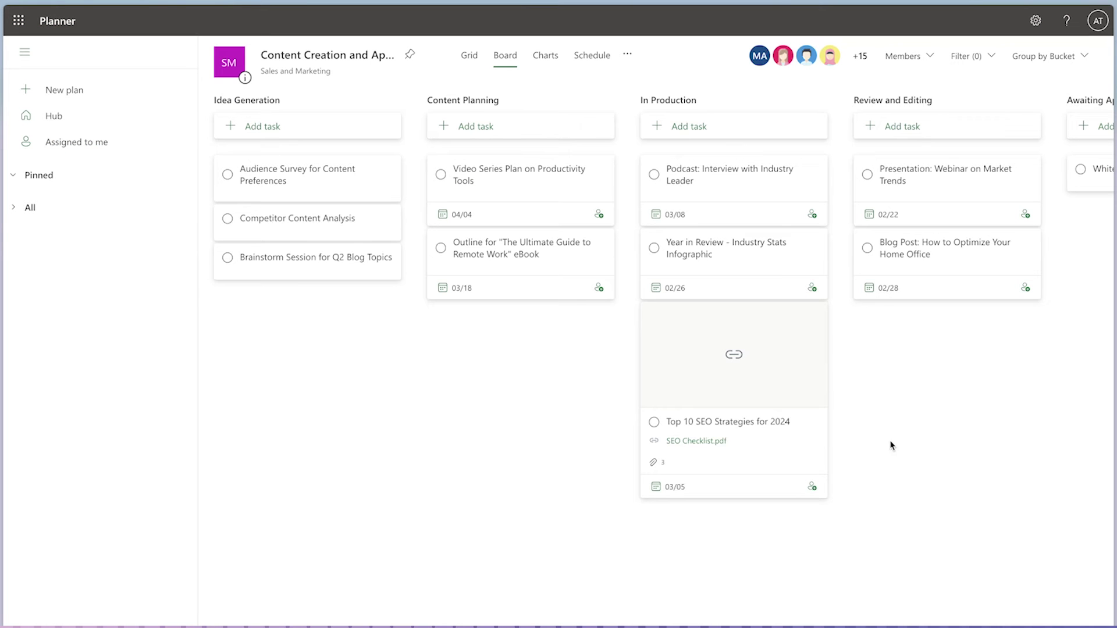
Open the Top 10 SEO Strategies for 2024 task and its Lumar SEO Trends 2024.pdf attachment
{"action": "left_click", "coordinate": [795, 455]}
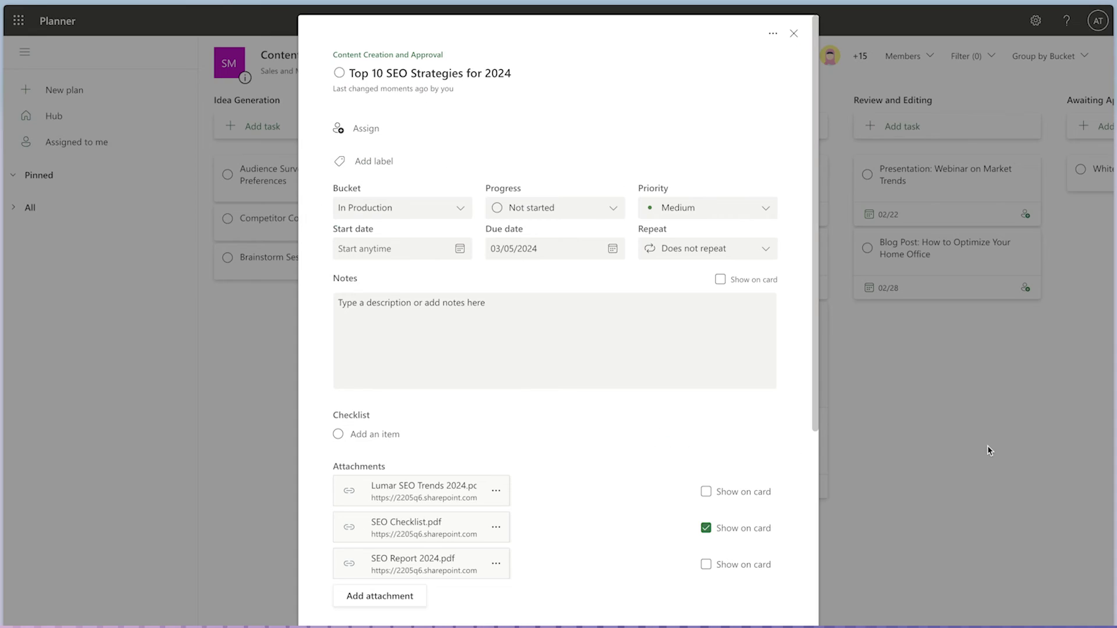
{"action": "left_click", "coordinate": [450, 495]}
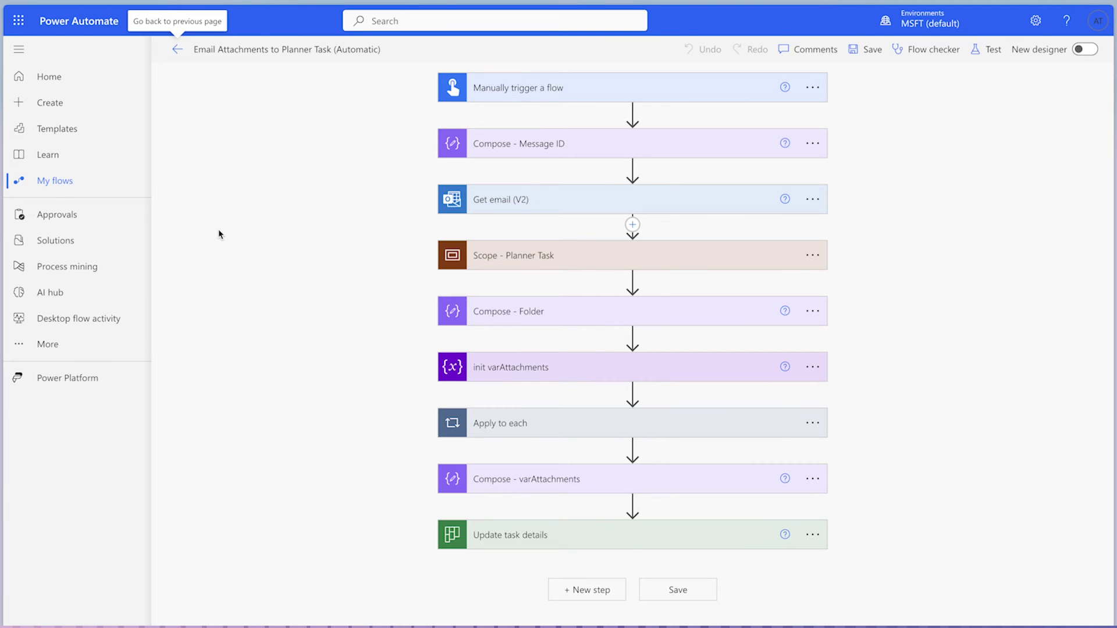
Replace the manual trigger with When a new email arrives (V3), Include Attachments set to Yes
{"action": "left_click", "coordinate": [813, 87]}
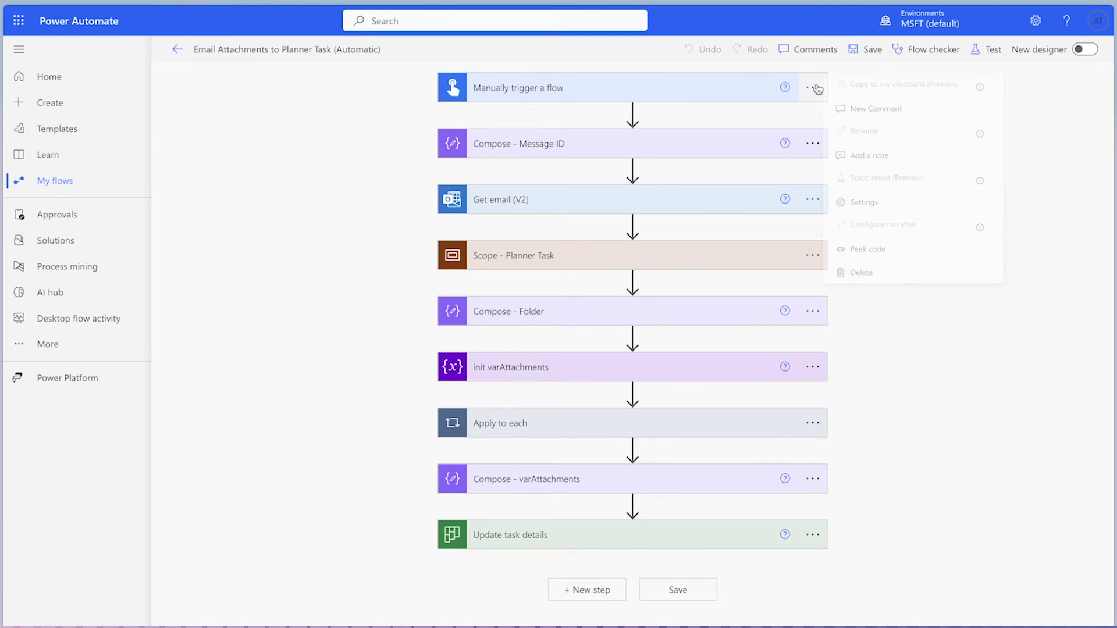
{"action": "left_click", "coordinate": [922, 268]}
{"action": "left_click", "coordinate": [567, 379]}
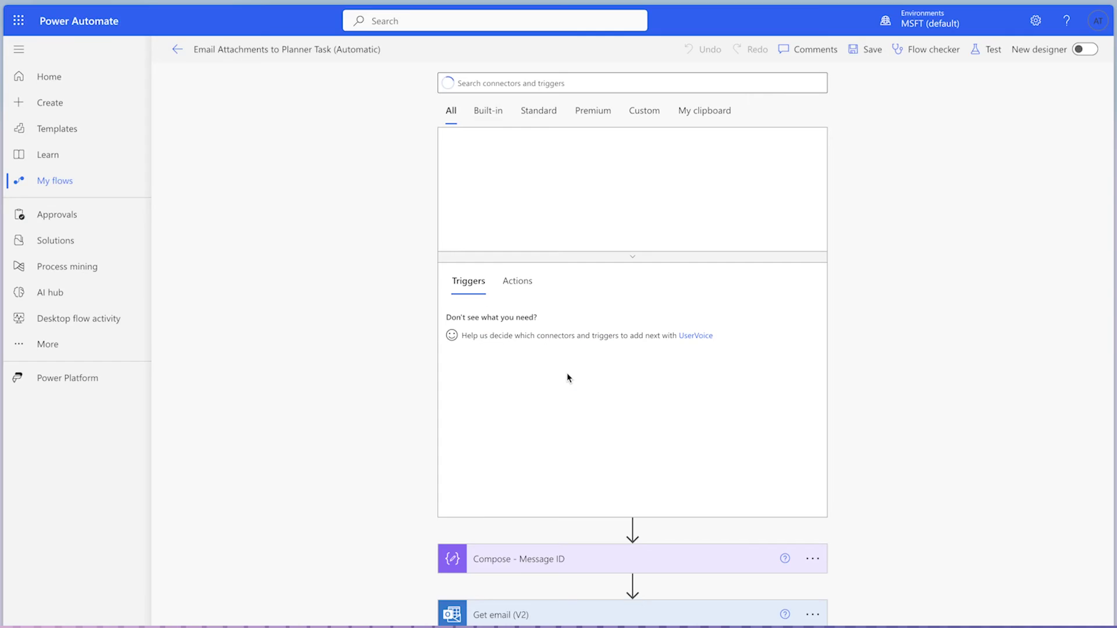
{"action": "type", "text": "when a"}
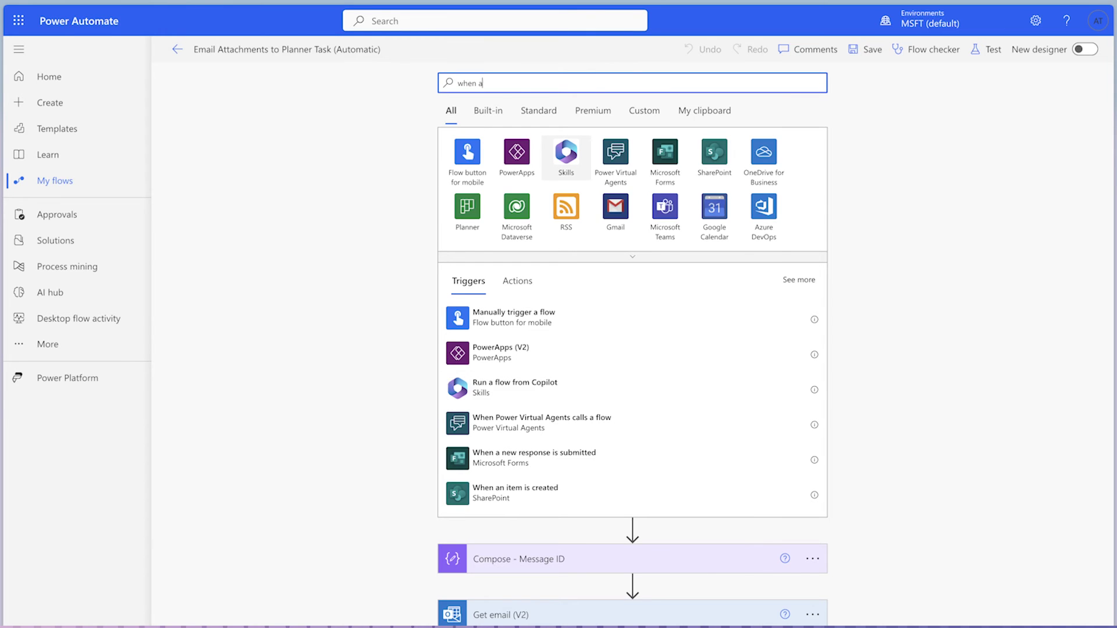
{"action": "type", "text": " new email"}
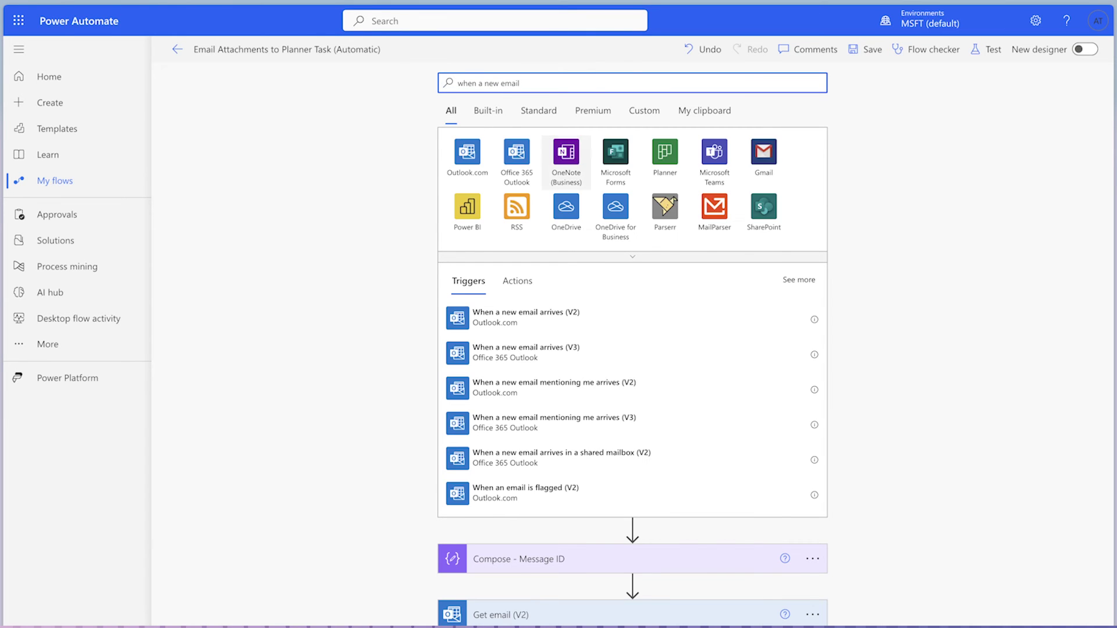
{"action": "left_click", "coordinate": [696, 359]}
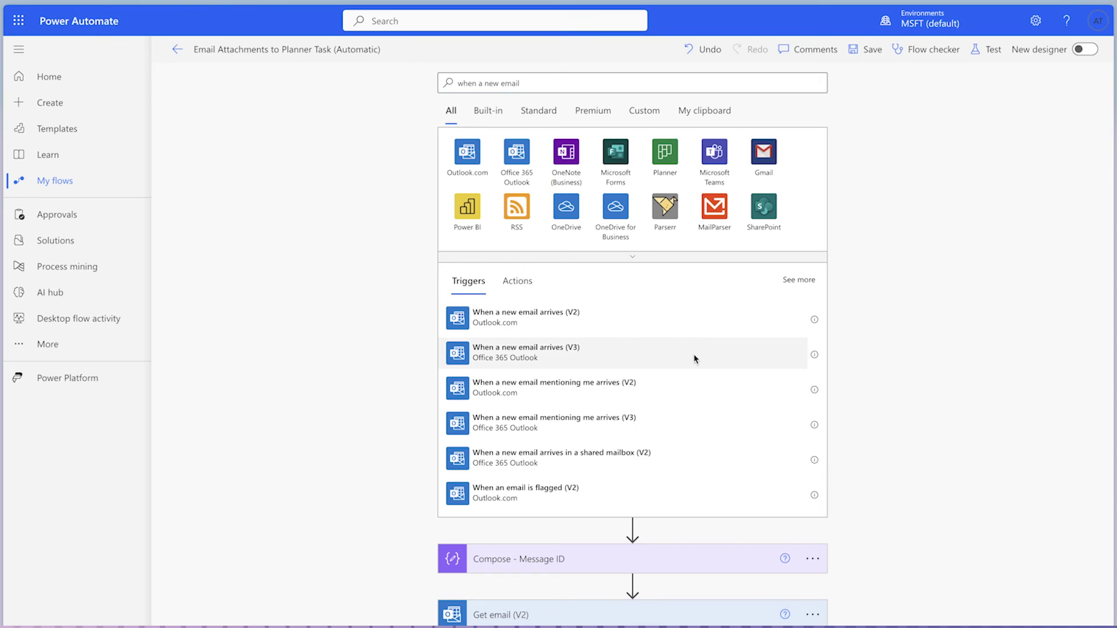
{"action": "left_click", "coordinate": [530, 145]}
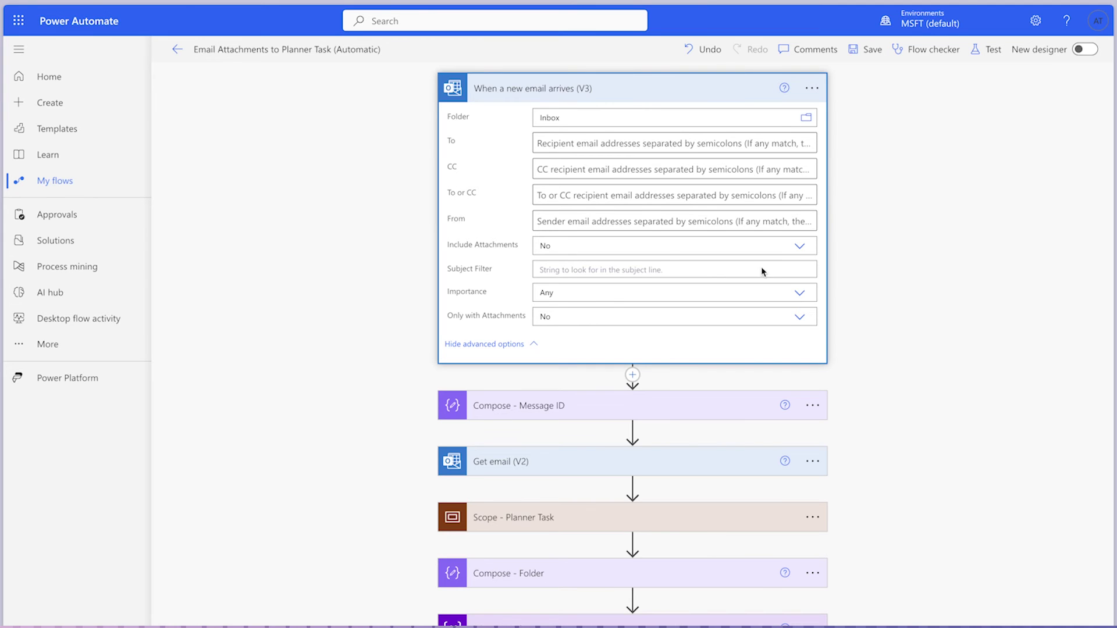
{"action": "left_click", "coordinate": [798, 246]}
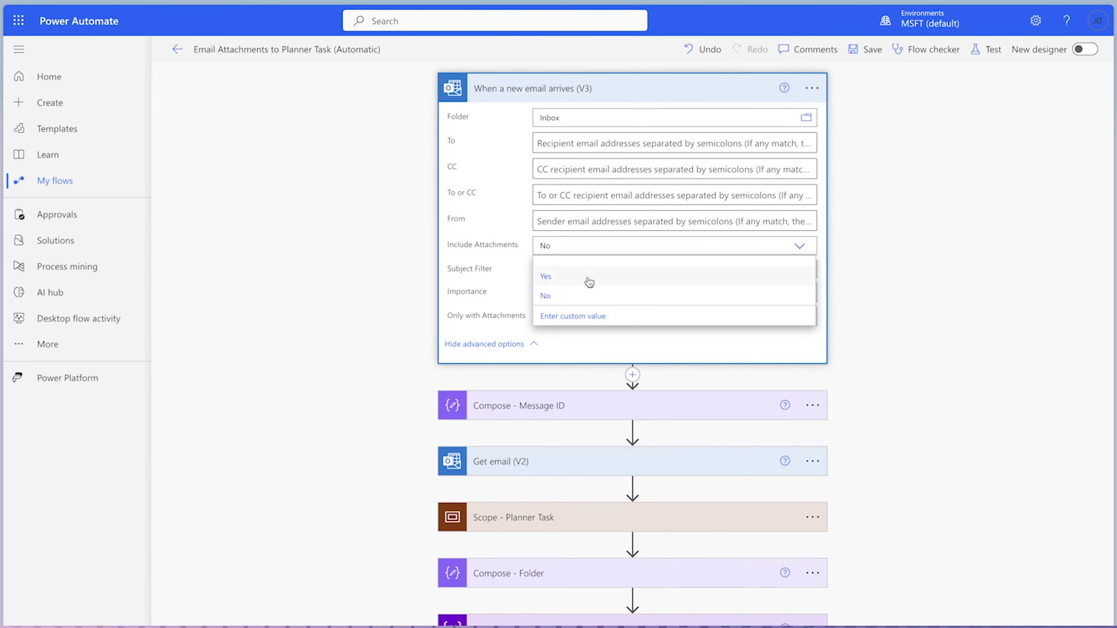
{"action": "left_click", "coordinate": [588, 278]}
Replace the hard-coded Compose - Message ID input with the trigger's Message Id
{"action": "left_click", "coordinate": [669, 405]}
{"action": "left_click", "coordinate": [681, 451]}
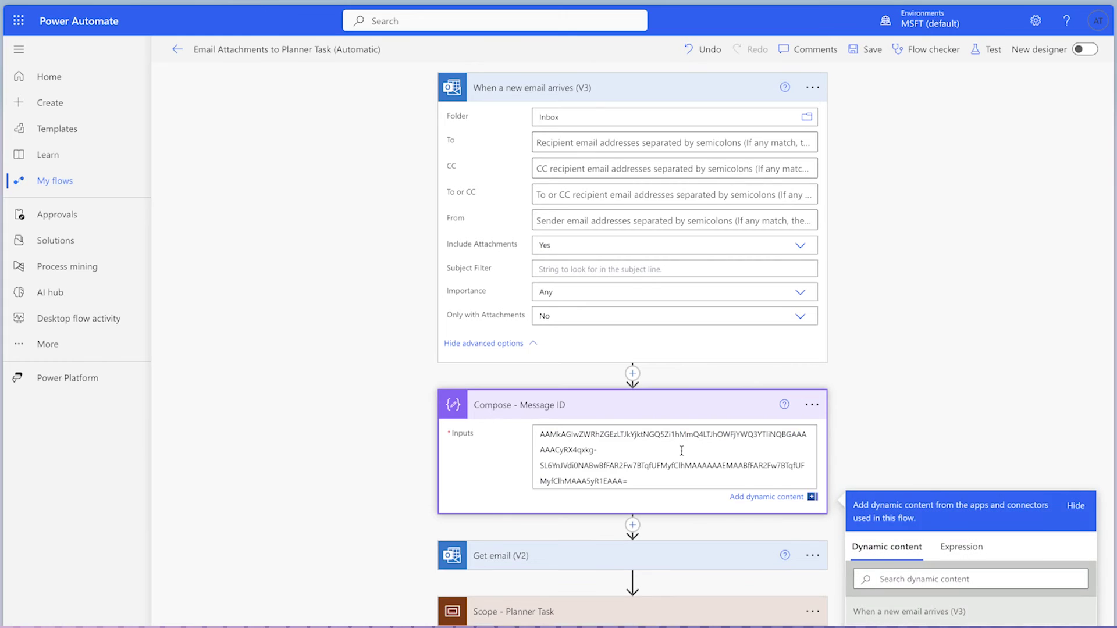
{"action": "key", "text": "ctrl+a"}
{"action": "scroll", "coordinate": [1047, 393], "scroll_direction": "down", "scroll_amount": 3}
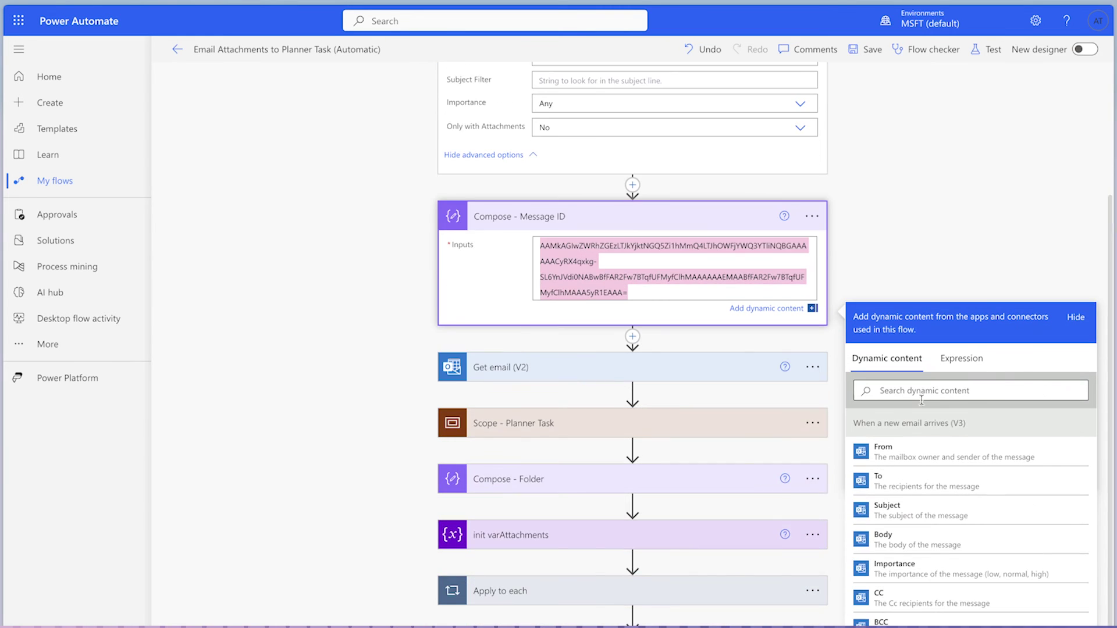
{"action": "key", "text": "BackSpace"}
{"action": "left_click", "coordinate": [941, 341]}
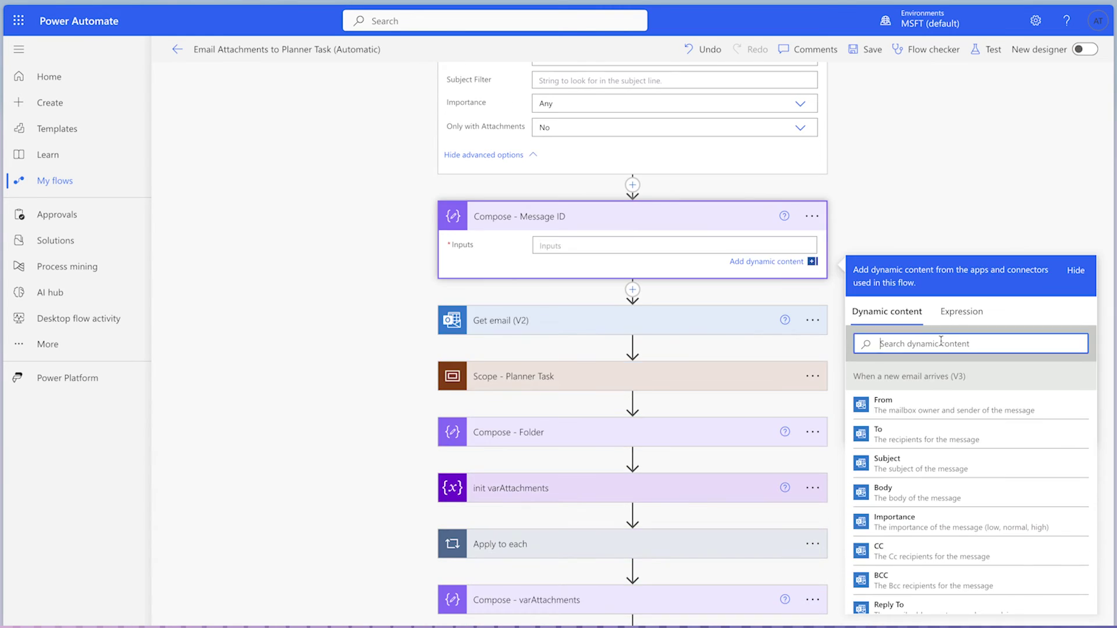
{"action": "type", "text": "mess"}
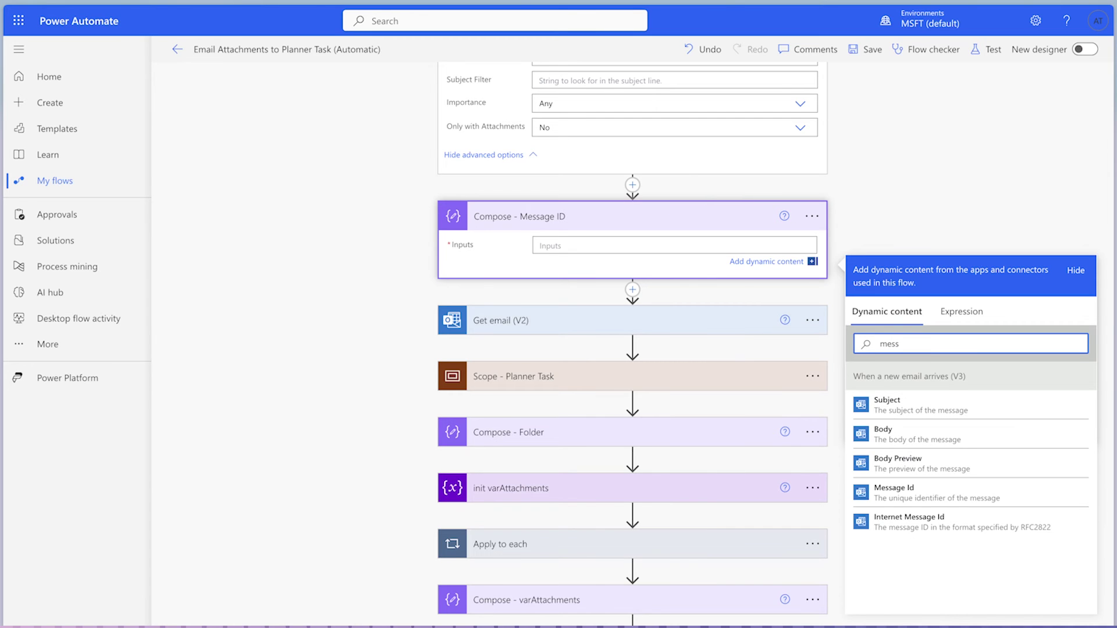
{"action": "left_click", "coordinate": [964, 494]}
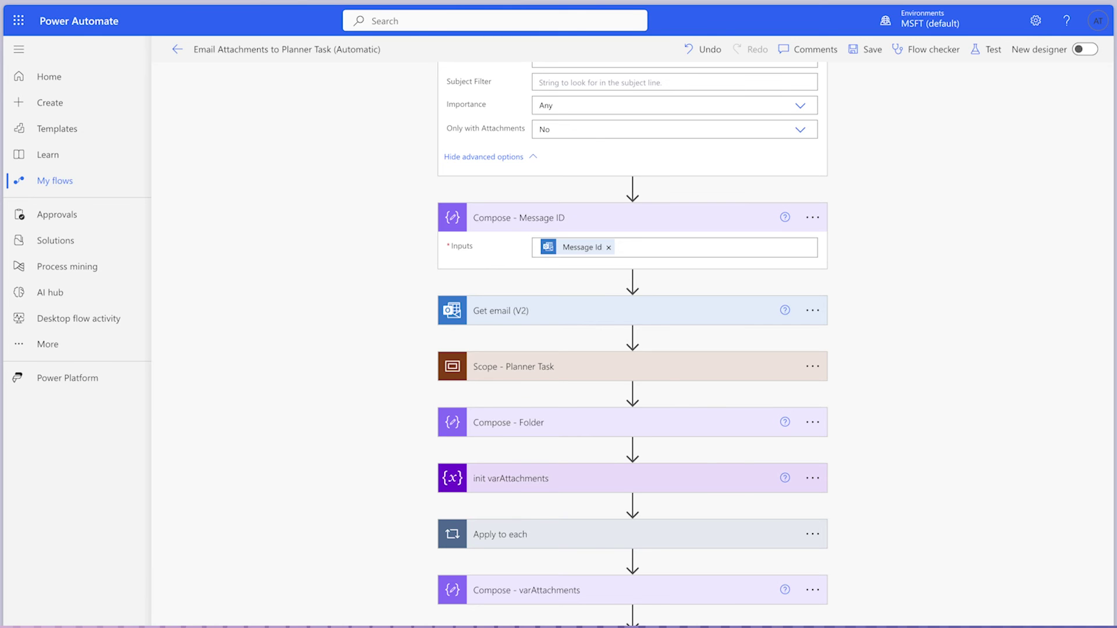
{"action": "left_click", "coordinate": [512, 366]}
In the Compose - Task ID expression, swap the Get email (V2) subject for triggerOutputs()?['body/subject']
{"action": "left_click", "coordinate": [574, 254]}
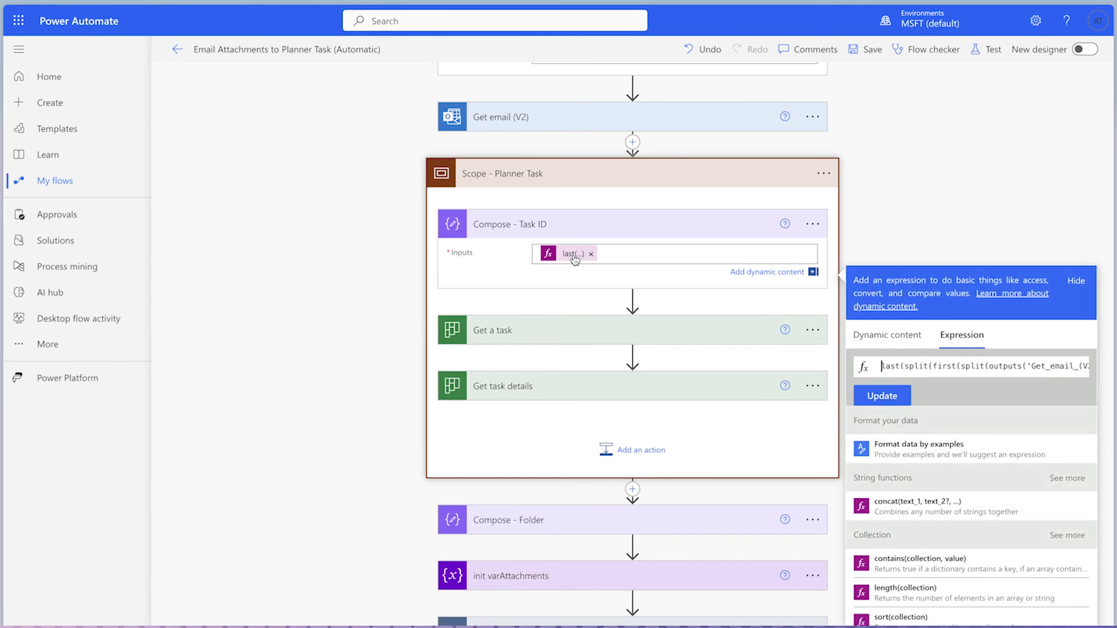
{"action": "left_click", "coordinate": [992, 366]}
{"action": "key", "text": "Right"}
{"action": "key", "text": "Right"}
{"action": "key", "text": "Right"}
{"action": "key", "text": "Right"}
{"action": "key", "text": "Right"}
{"action": "key", "text": "Right"}
{"action": "key", "text": "Right"}
{"action": "key", "text": "Right"}
{"action": "key", "text": "Right"}
{"action": "key", "text": "Right"}
{"action": "key", "text": "Right"}
{"action": "key", "text": "Right"}
{"action": "key", "text": "Right"}
{"action": "key", "text": "Right"}
{"action": "key", "text": "Right"}
{"action": "key", "text": "Right"}
{"action": "key", "text": "Right"}
{"action": "key", "text": "Right"}
{"action": "key", "text": "Right"}
{"action": "key", "text": "Right"}
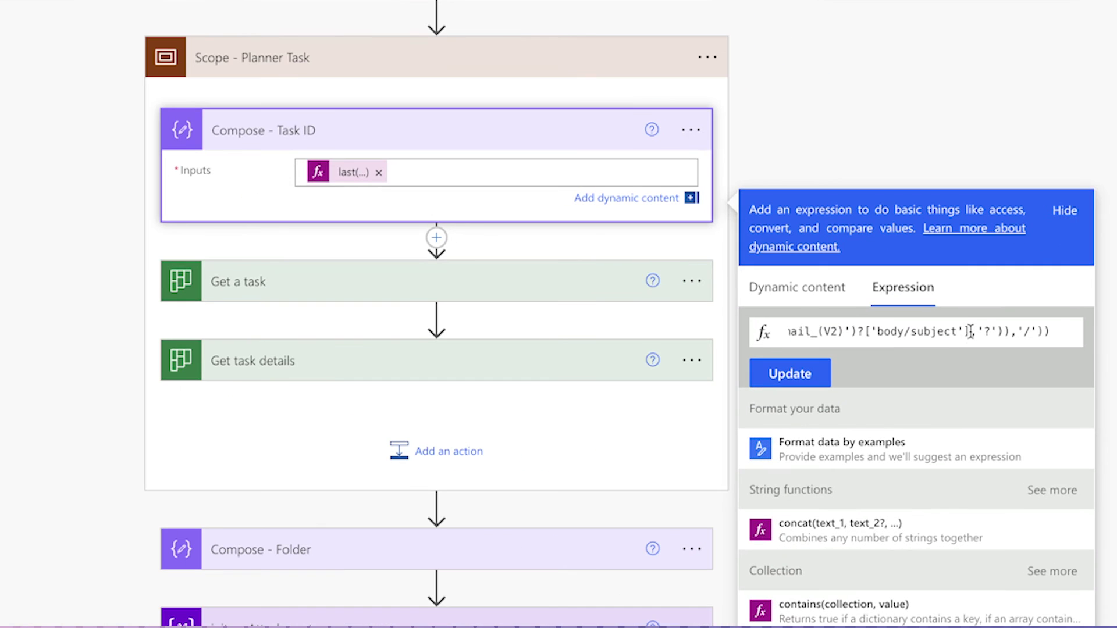
{"action": "left_click_drag", "start_coordinate": [985, 352], "coordinate": [833, 335]}
{"action": "left_click", "coordinate": [820, 314]}
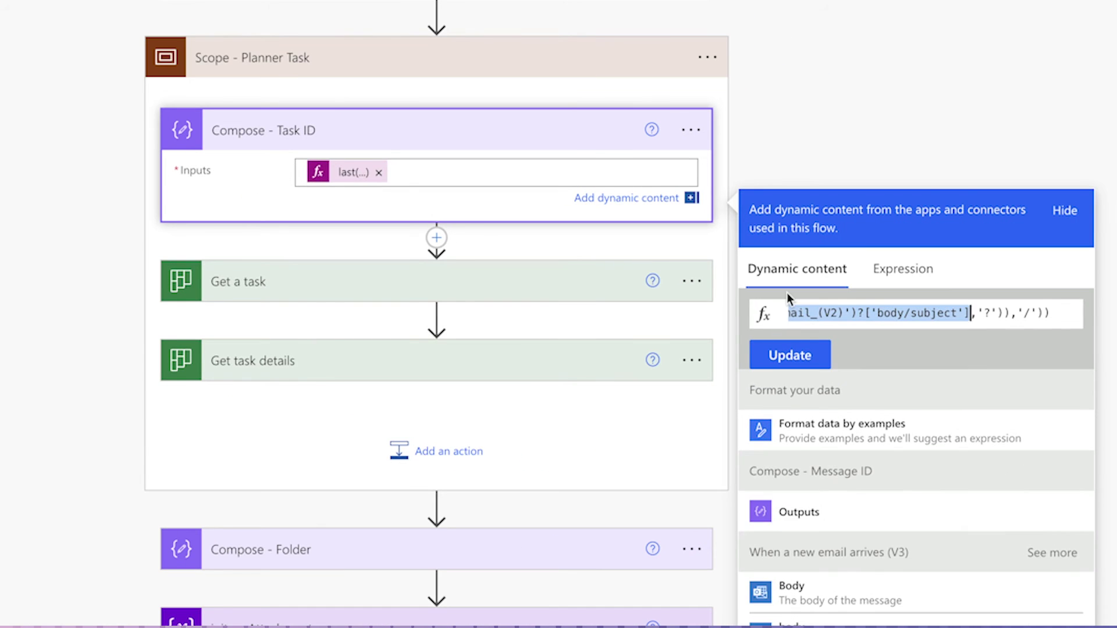
{"action": "scroll", "coordinate": [901, 570], "scroll_direction": "down", "scroll_amount": 3}
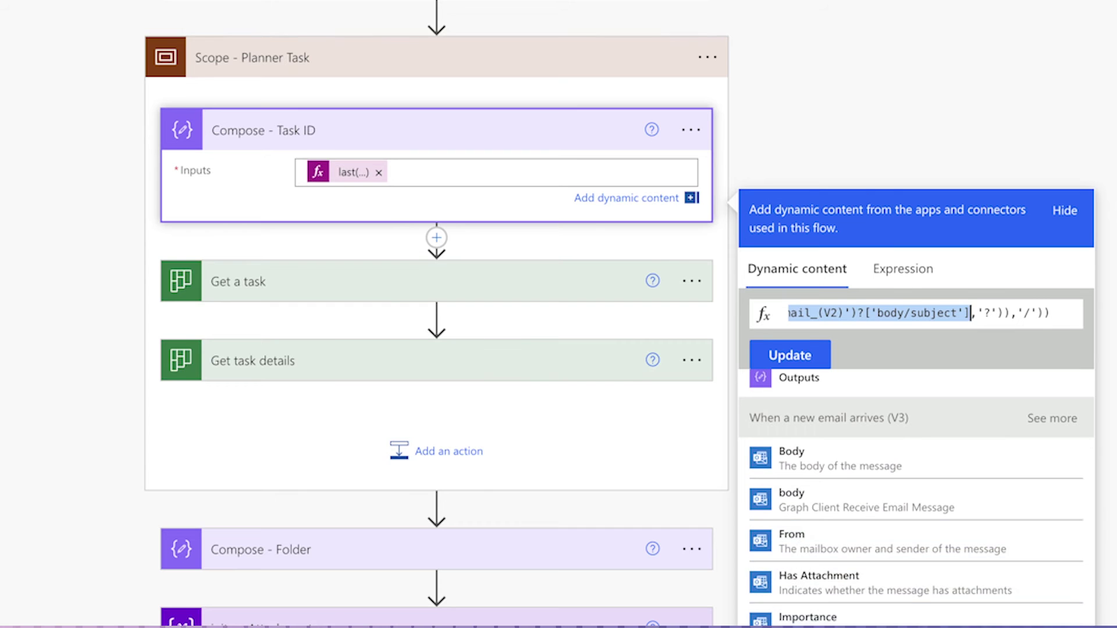
{"action": "scroll", "coordinate": [848, 572], "scroll_direction": "down", "scroll_amount": 2}
{"action": "left_click", "coordinate": [848, 571]}
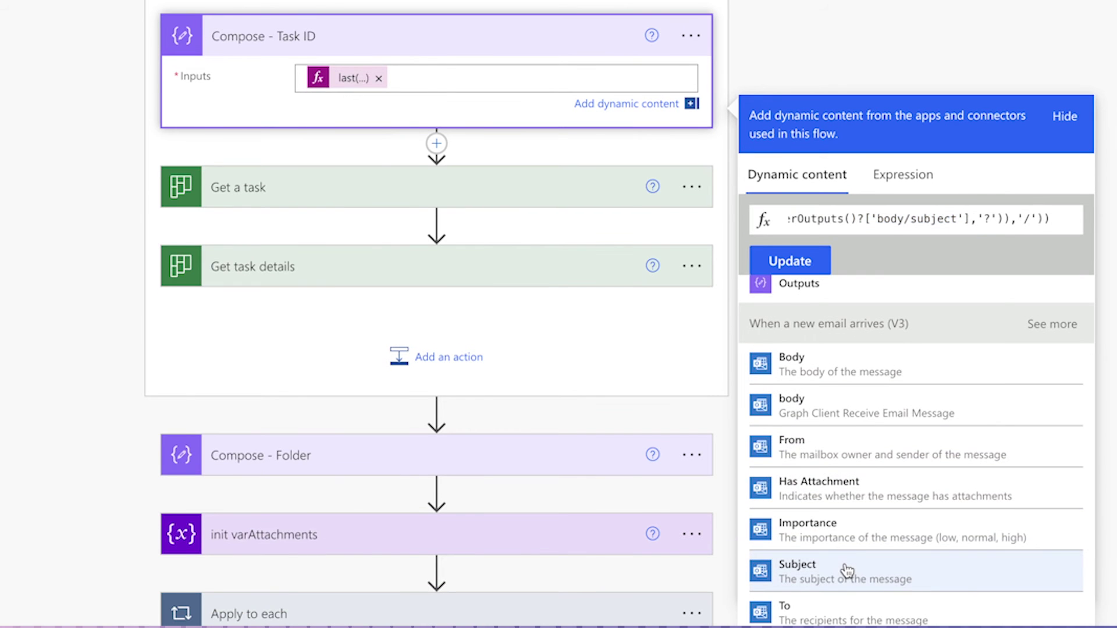
{"action": "left_click", "coordinate": [813, 263]}
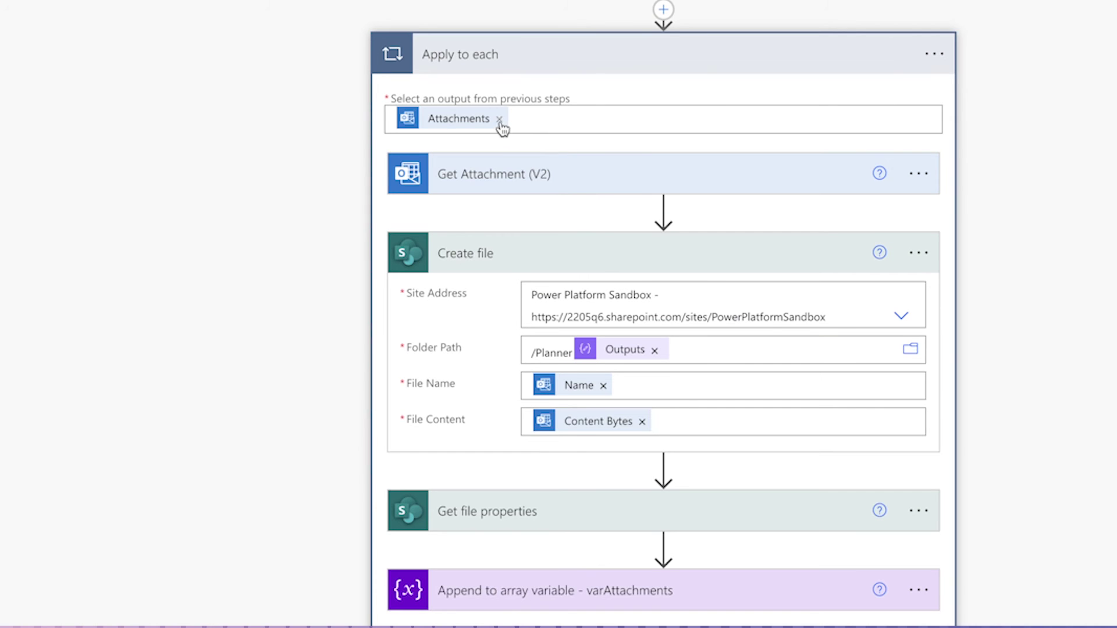
Set the Apply to each loop to iterate over the email's Attachments
{"action": "left_click", "coordinate": [496, 118]}
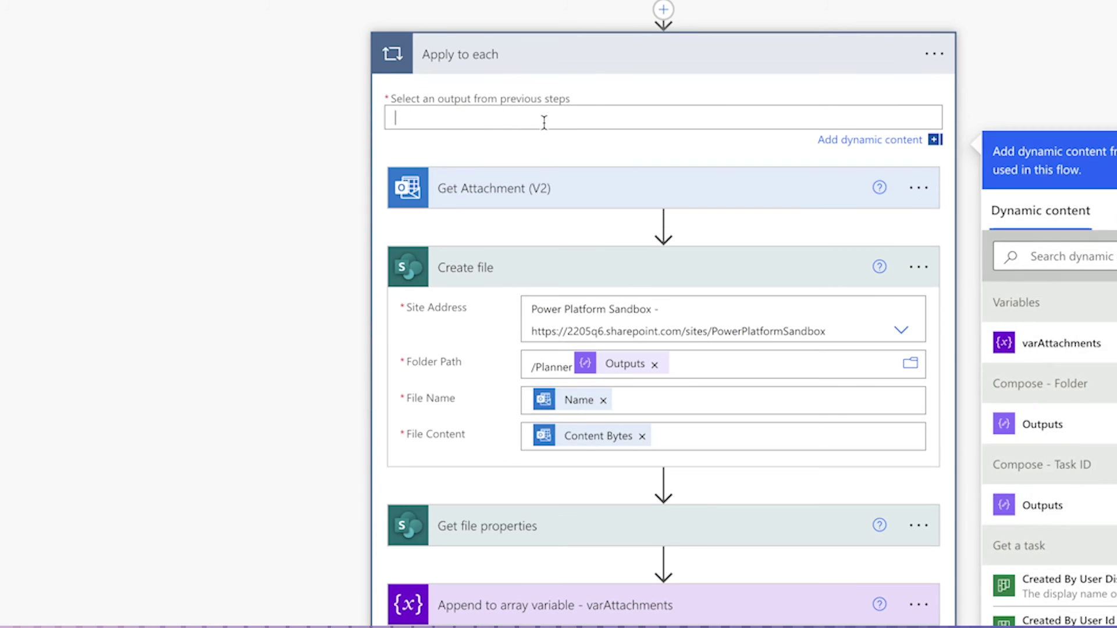
{"action": "type", "text": "attachments"}
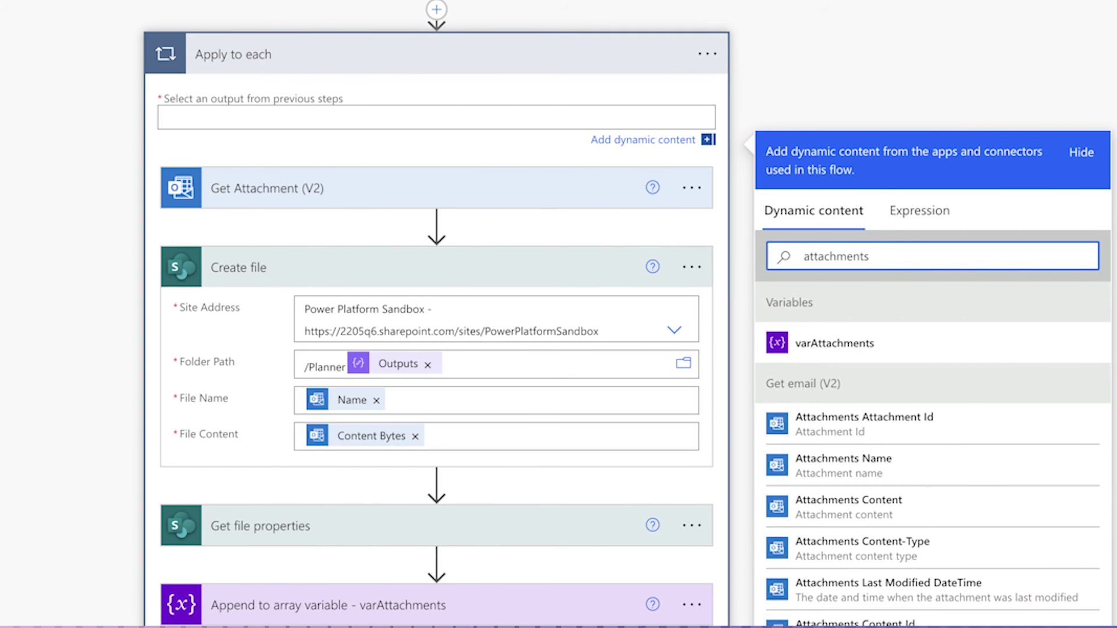
{"action": "scroll", "coordinate": [993, 441], "scroll_direction": "down", "scroll_amount": 6}
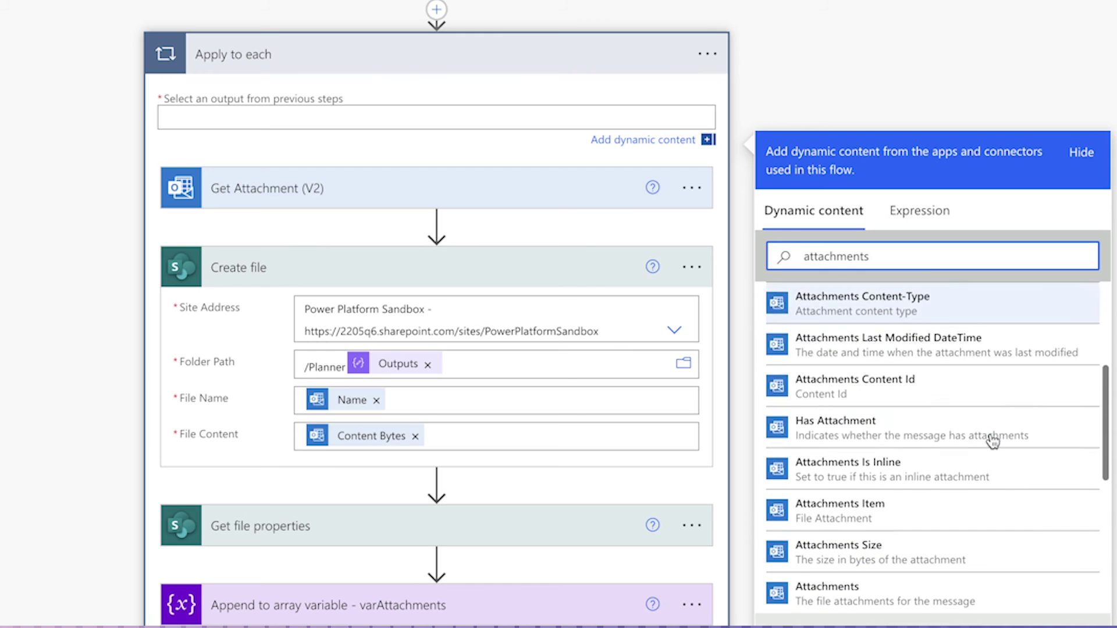
{"action": "scroll", "coordinate": [993, 441], "scroll_direction": "down", "scroll_amount": 1}
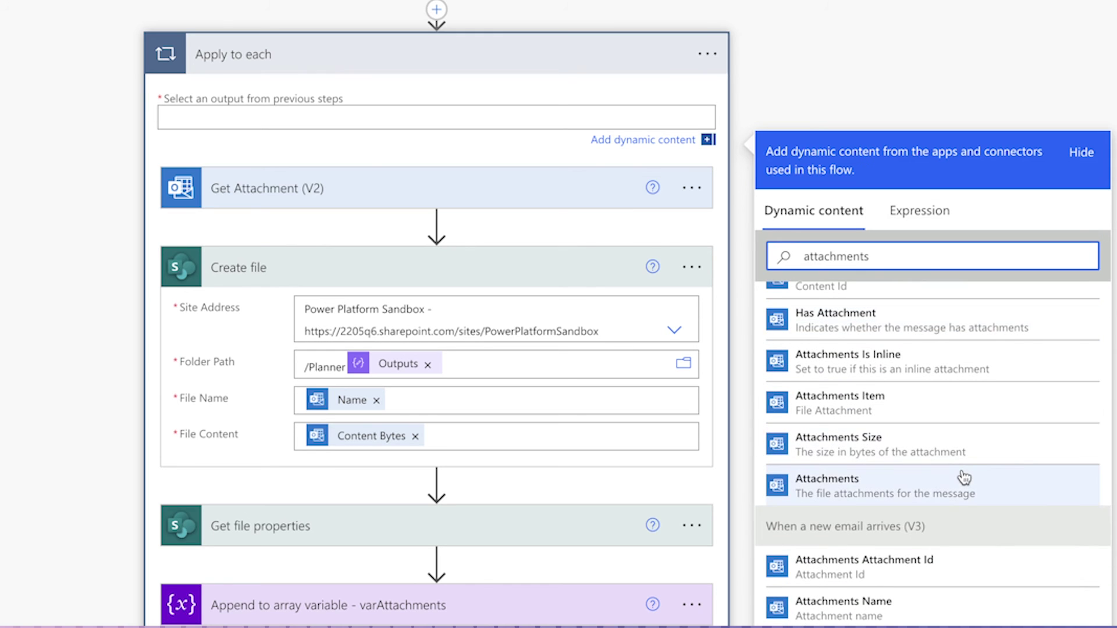
{"action": "left_click", "coordinate": [909, 485]}
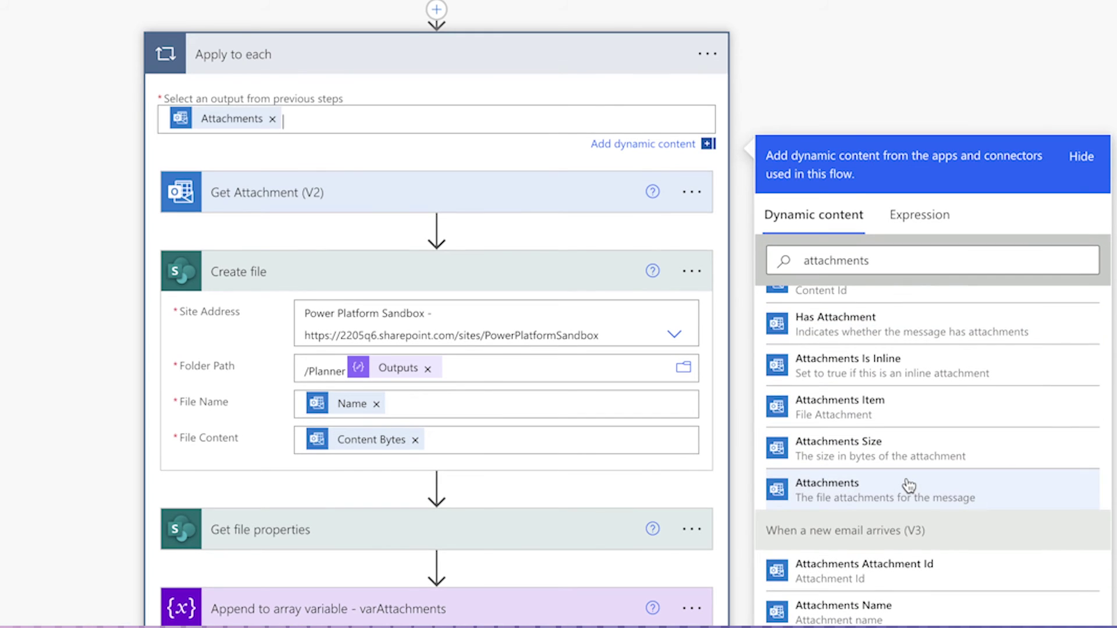
Set Get Attachment (V2)'s Attachment Id to Attachments Attachment Id
{"action": "left_click", "coordinate": [549, 204]}
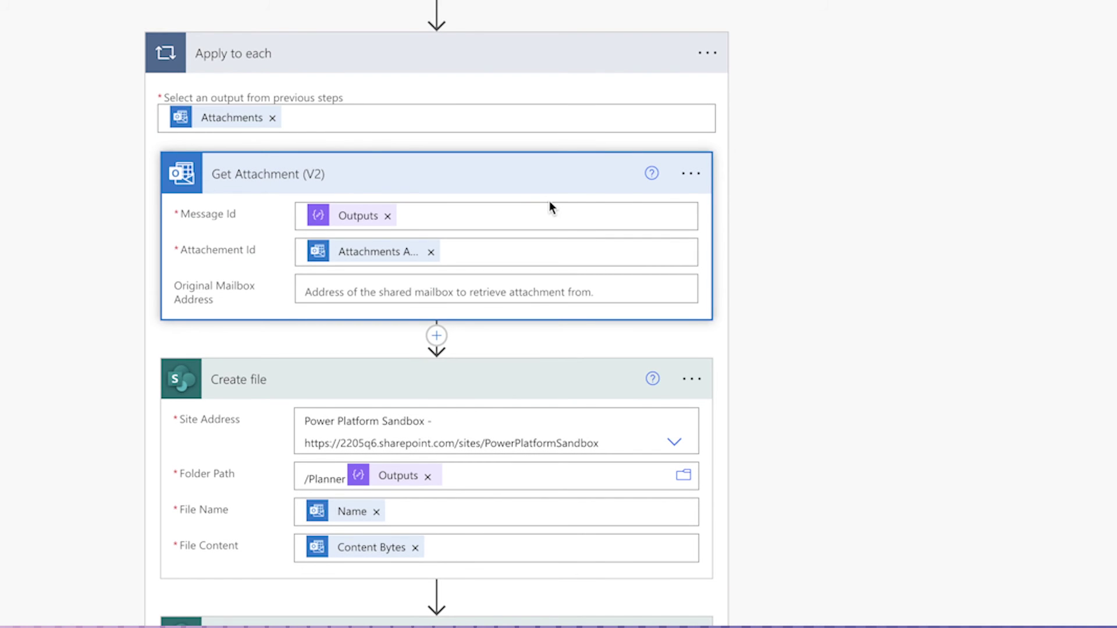
{"action": "left_click", "coordinate": [431, 251]}
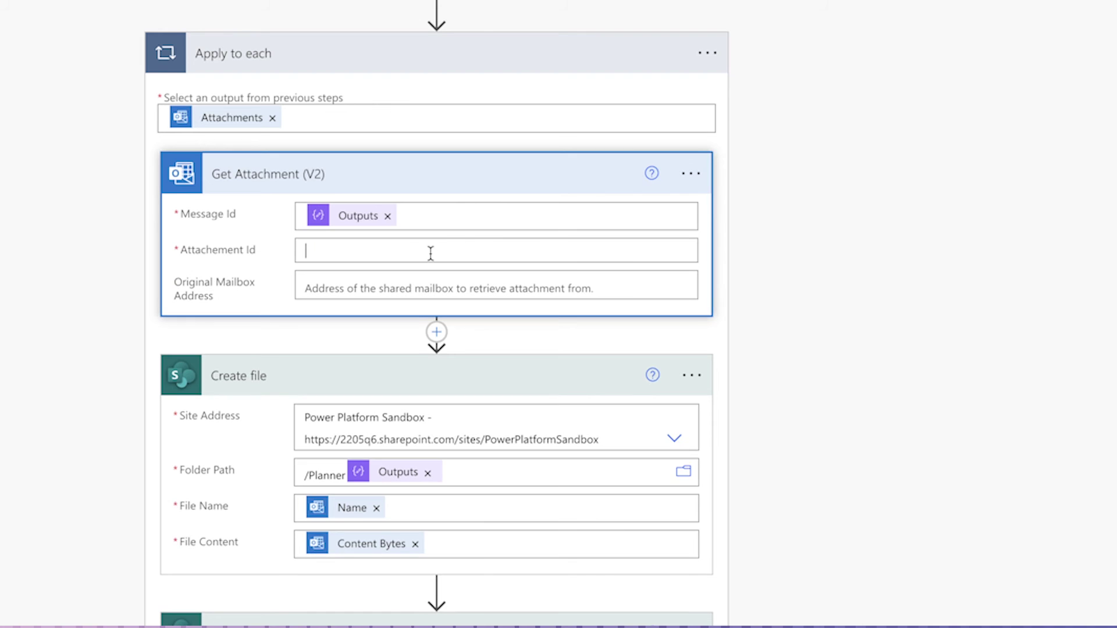
{"action": "type", "text": "attachment"}
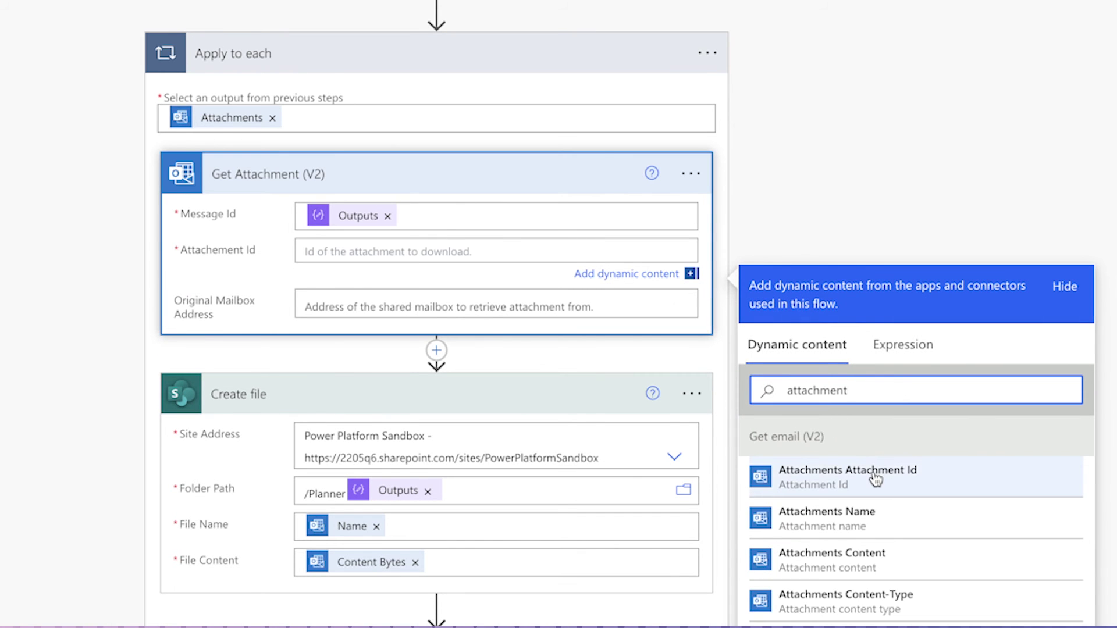
{"action": "left_click", "coordinate": [876, 479]}
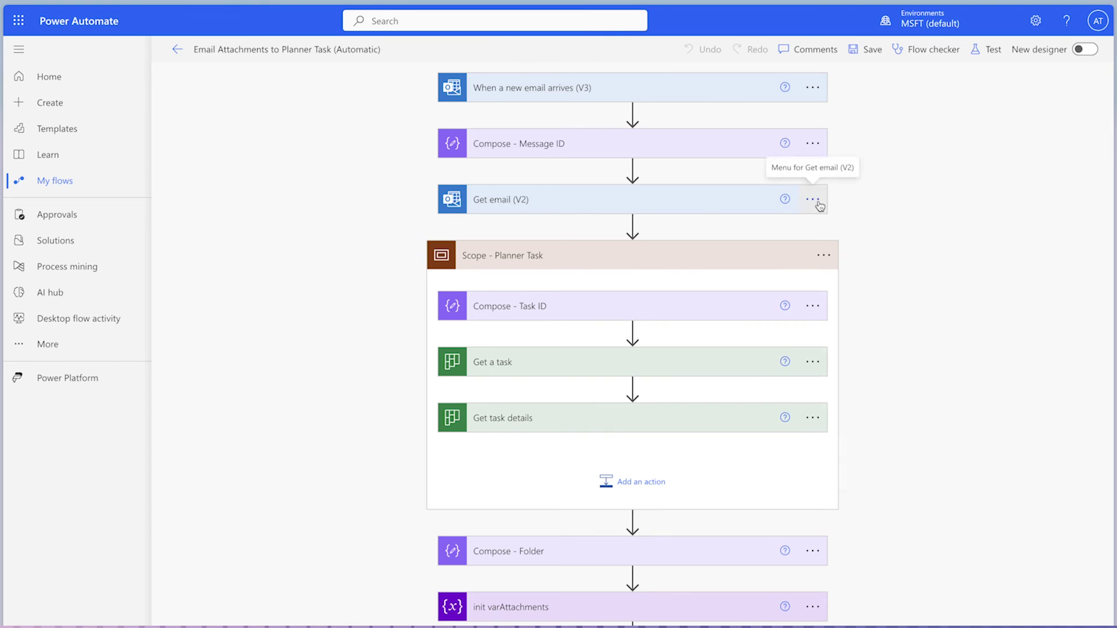
Delete the Get email (V2) step and start a new step after Compose - Message ID
{"action": "left_click", "coordinate": [818, 202]}
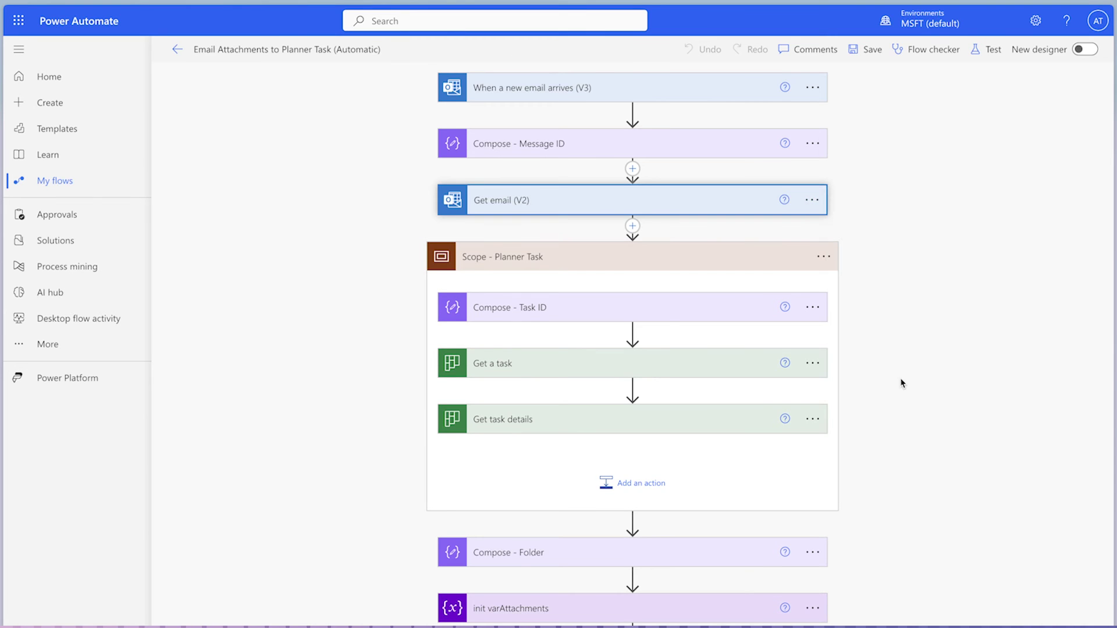
{"action": "left_click", "coordinate": [904, 379]}
{"action": "left_click", "coordinate": [574, 381]}
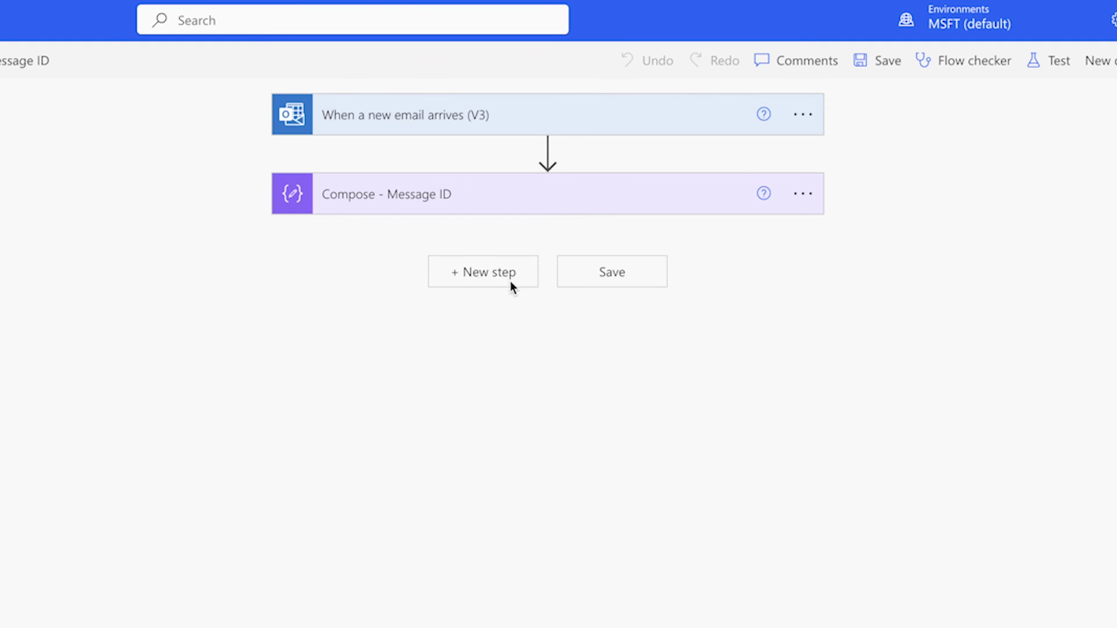
{"action": "left_click", "coordinate": [490, 273]}
Add a Filter array action checking that the email's To equals the pasted mailbox address
{"action": "type", "text": "filter"}
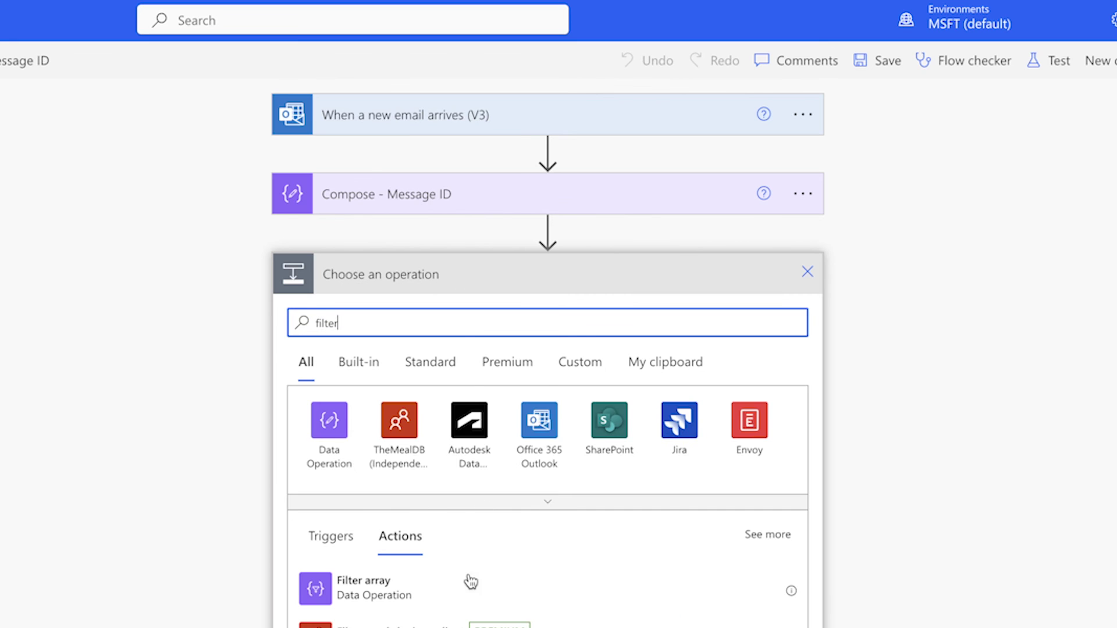
{"action": "left_click", "coordinate": [467, 588]}
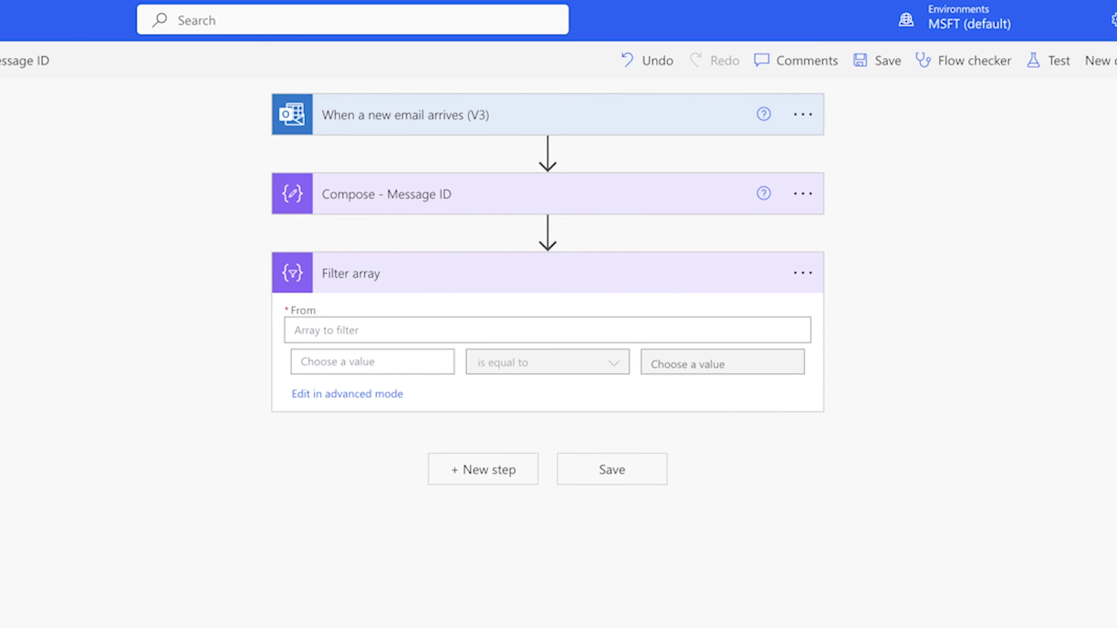
{"action": "left_click", "coordinate": [406, 361]}
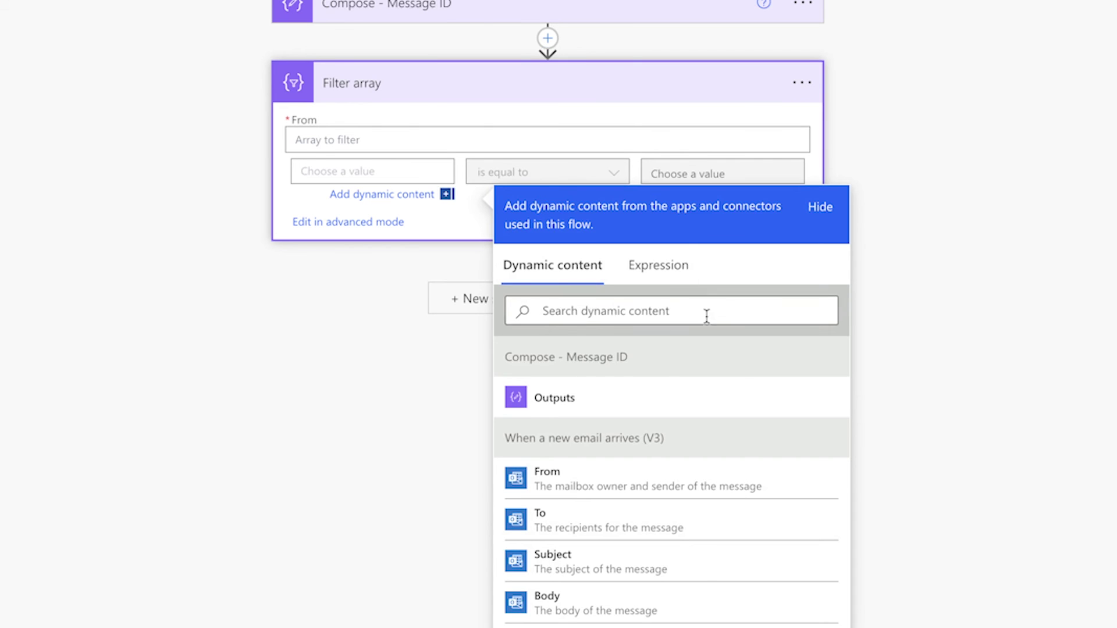
{"action": "left_click", "coordinate": [737, 519]}
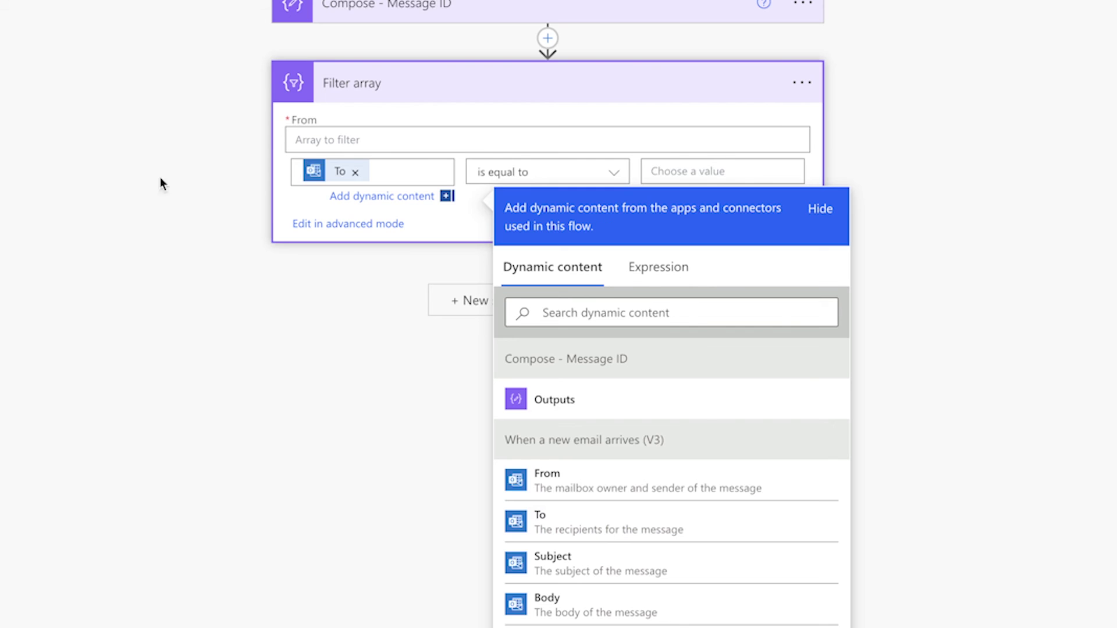
{"action": "left_click", "coordinate": [711, 170]}
{"action": "key", "text": "ctrl+v"}
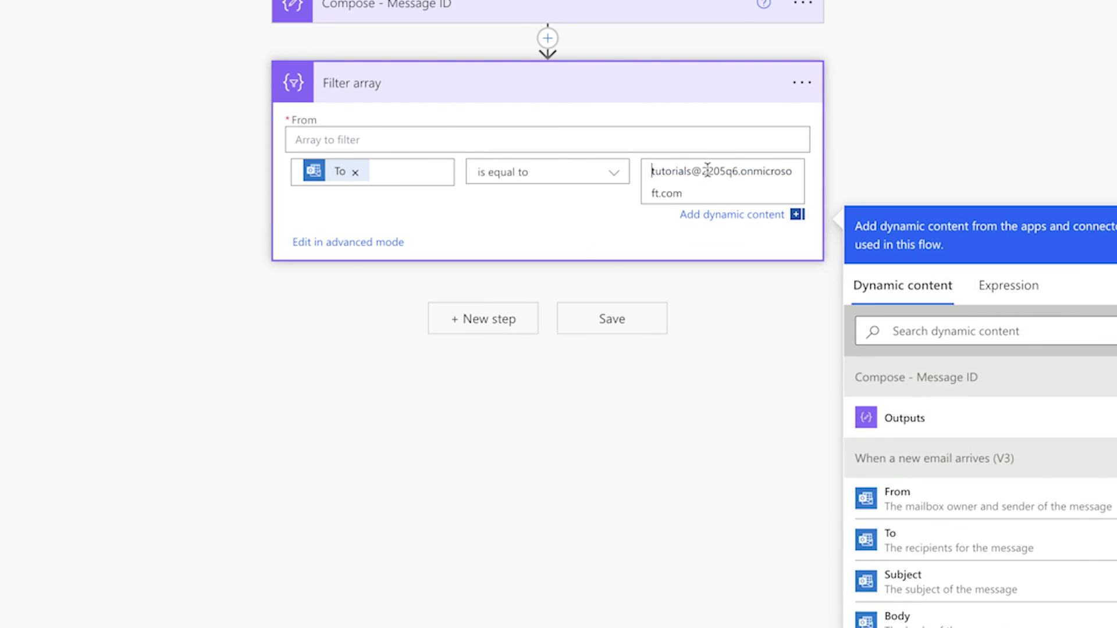
{"action": "left_click", "coordinate": [806, 93]}
{"action": "left_click", "coordinate": [927, 314]}
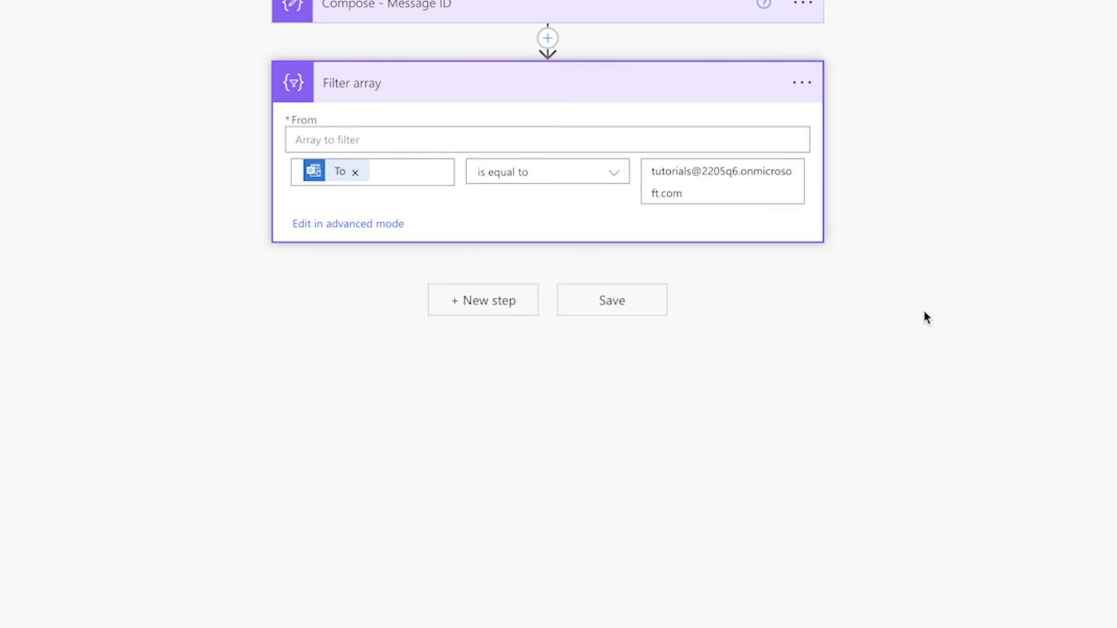
Copy the recipient-equals expression from the Filter array step's code view
{"action": "left_click", "coordinate": [474, 257]}
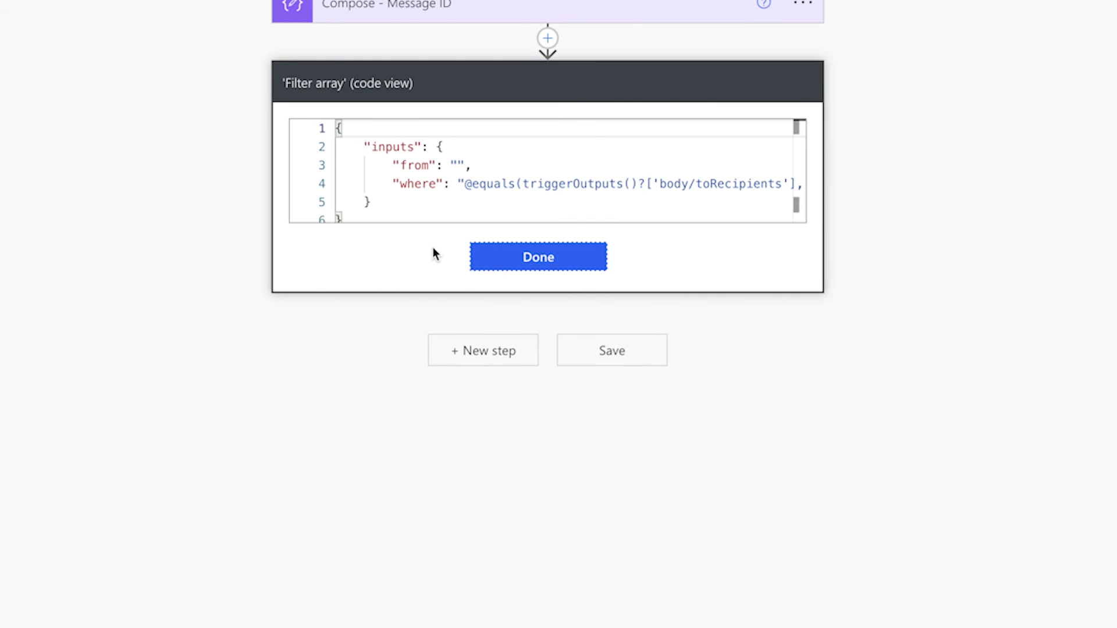
{"action": "left_click_drag", "start_coordinate": [463, 184], "coordinate": [717, 187]}
{"action": "key", "text": "super+c"}
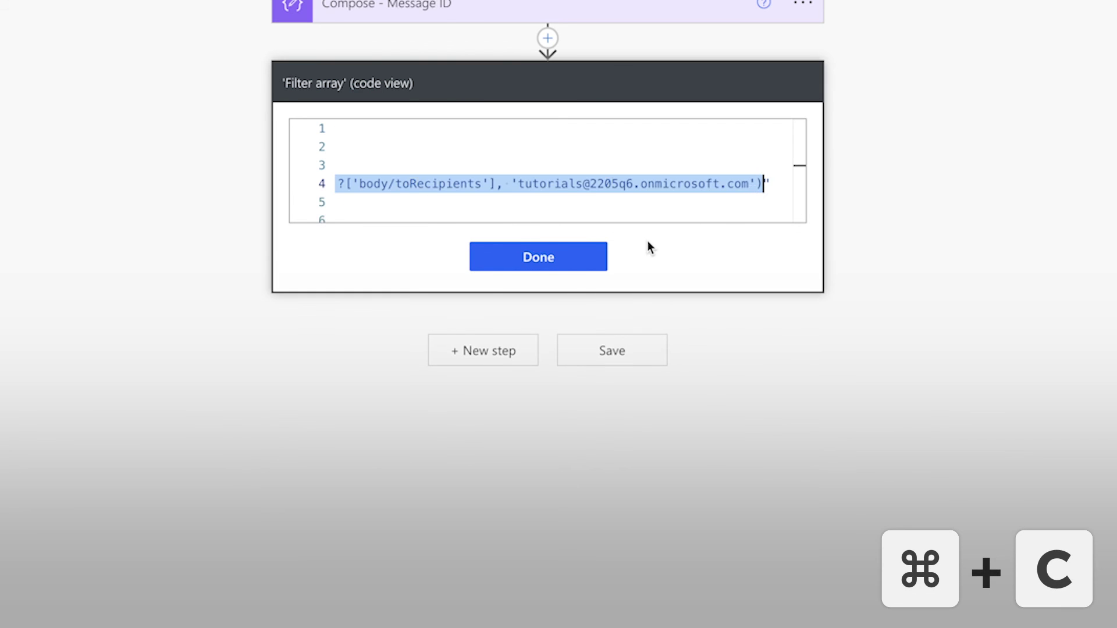
{"action": "left_click", "coordinate": [563, 259]}
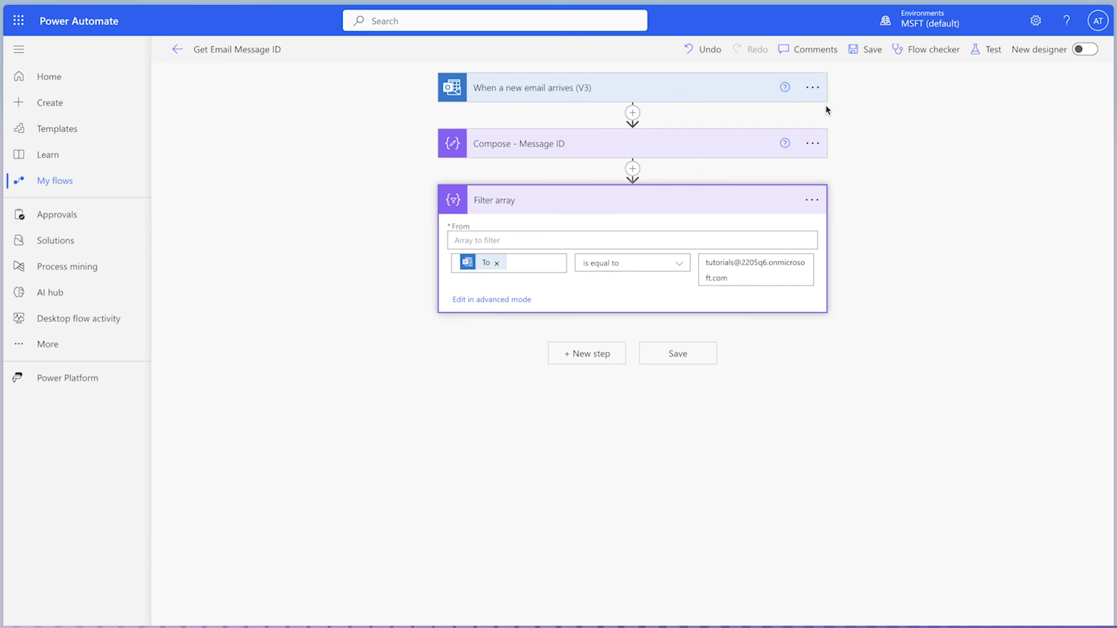
Paste the recipient-equals expression as a trigger condition in the new-email trigger's settings
{"action": "left_click", "coordinate": [813, 87]}
{"action": "left_click", "coordinate": [900, 207]}
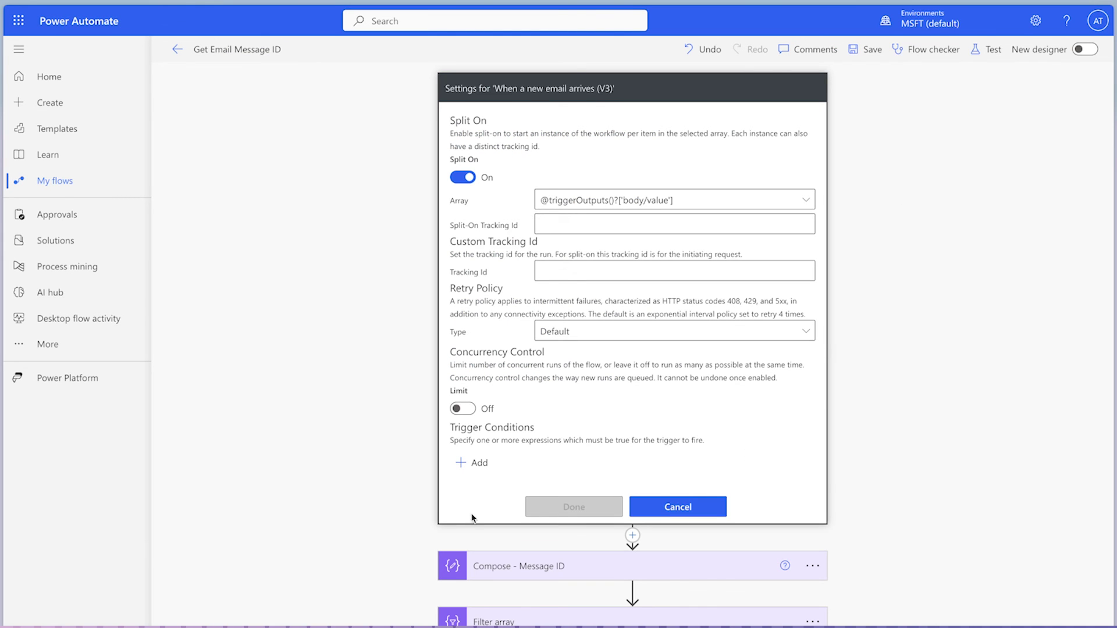
{"action": "left_click", "coordinate": [475, 462]}
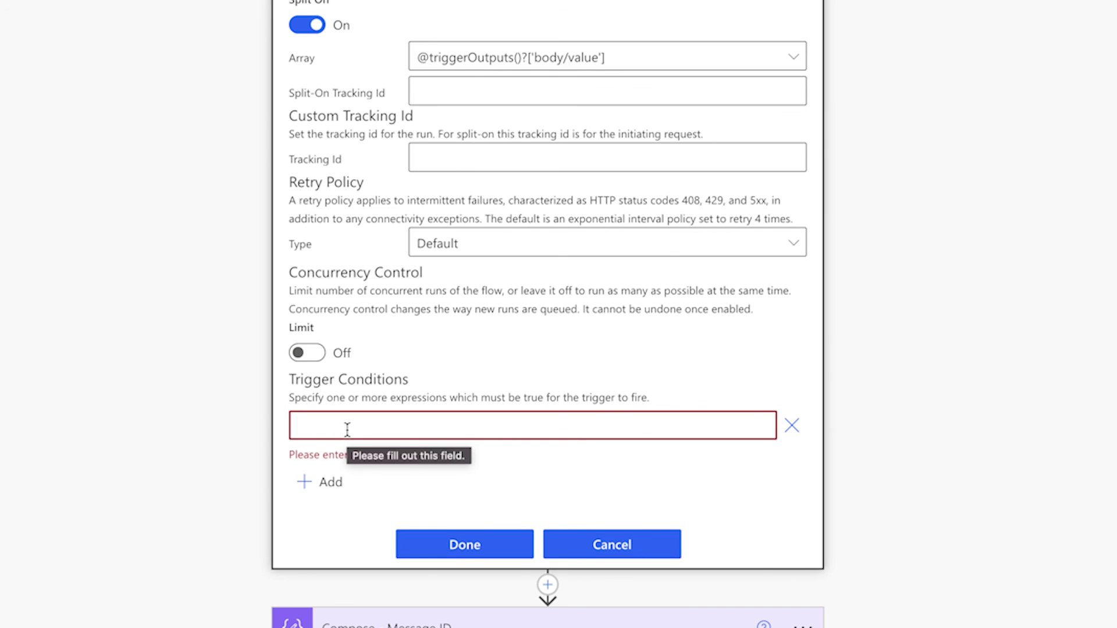
{"action": "left_click", "coordinate": [348, 429]}
{"action": "key", "text": "ctrl+v"}
{"action": "left_click", "coordinate": [486, 521]}
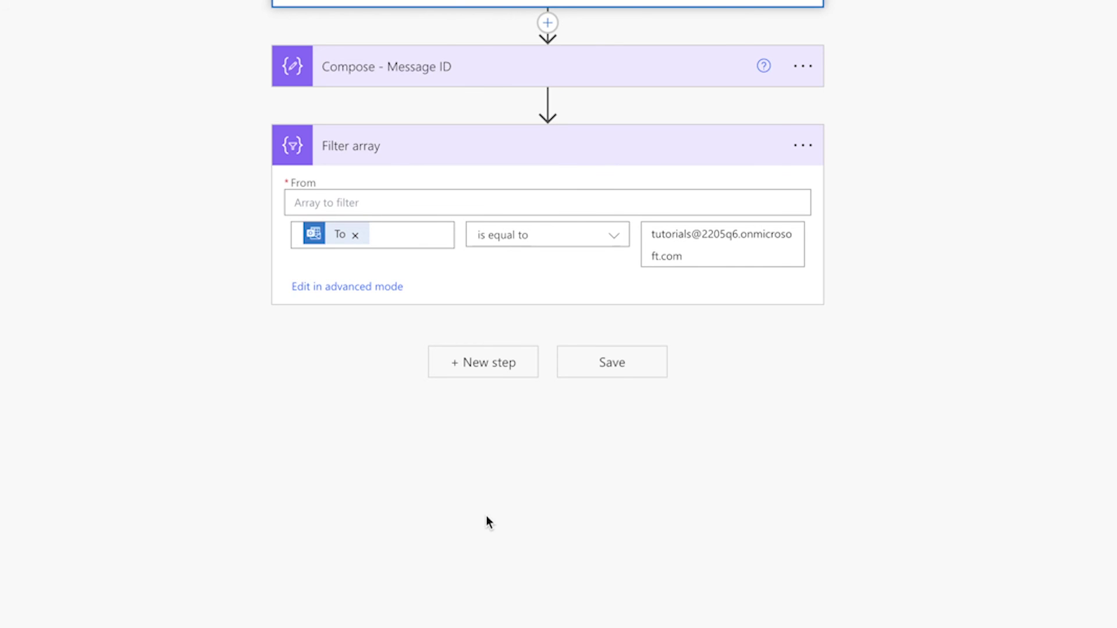
{"action": "left_click", "coordinate": [355, 235]}
{"action": "left_click", "coordinate": [661, 371]}
{"action": "type", "text": "sub"}
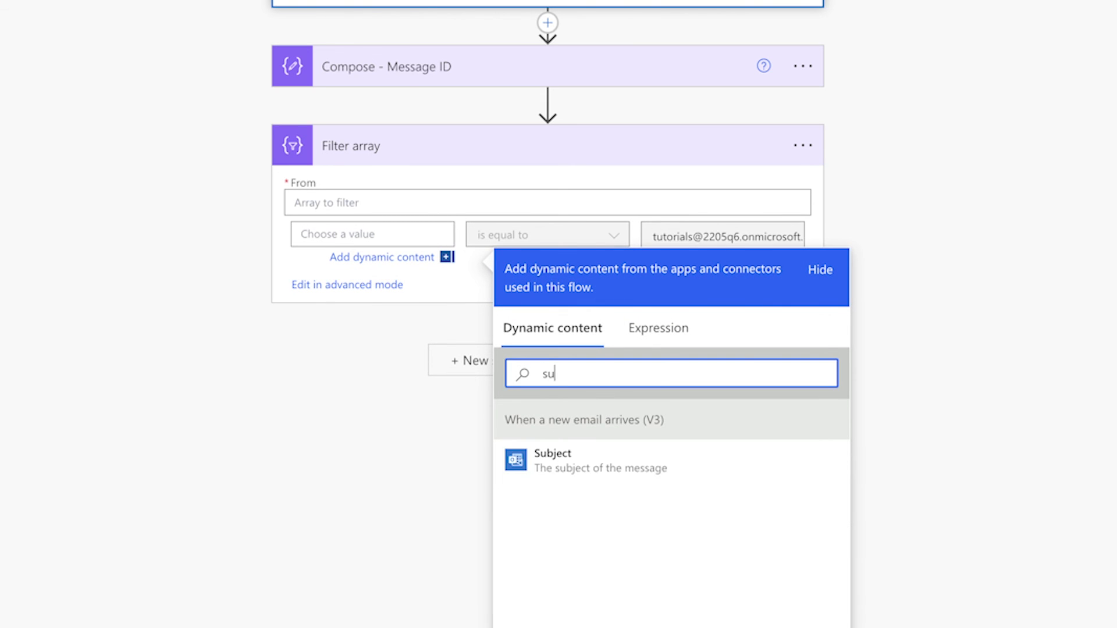
{"action": "left_click", "coordinate": [652, 461]}
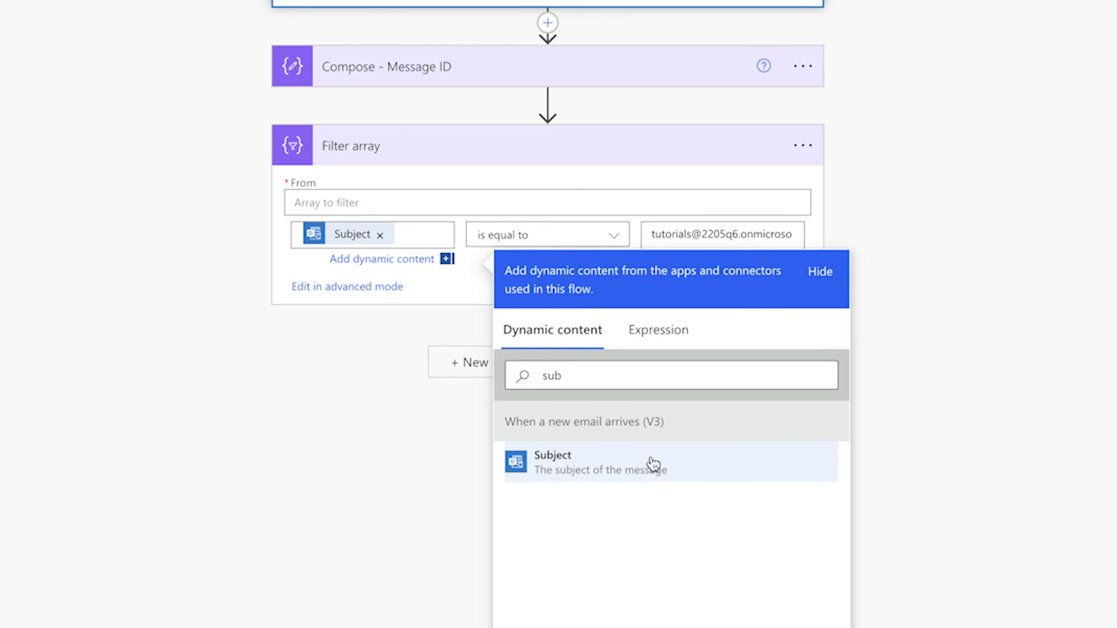
{"action": "left_click", "coordinate": [560, 239]}
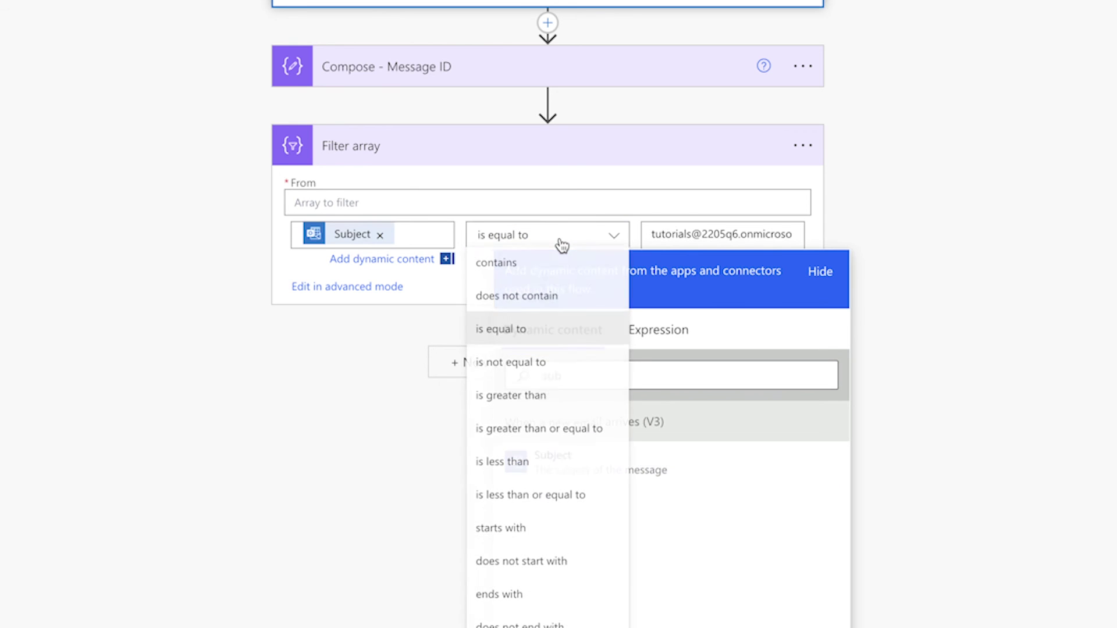
{"action": "left_click", "coordinate": [555, 260]}
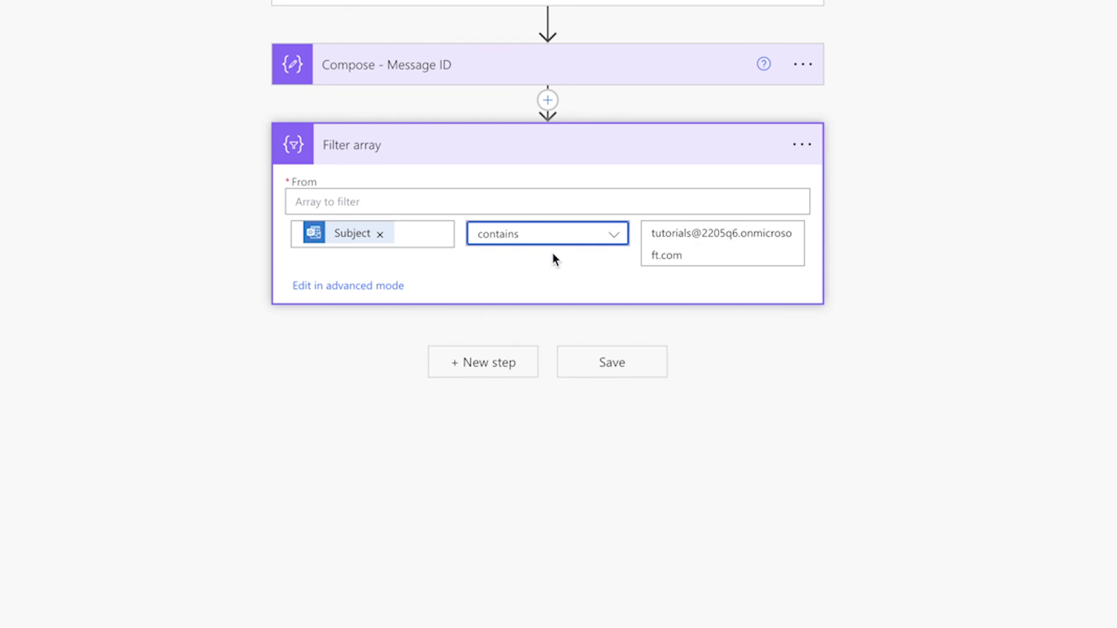
{"action": "triple_click", "coordinate": [708, 250]}
{"action": "type", "text": "htt"}
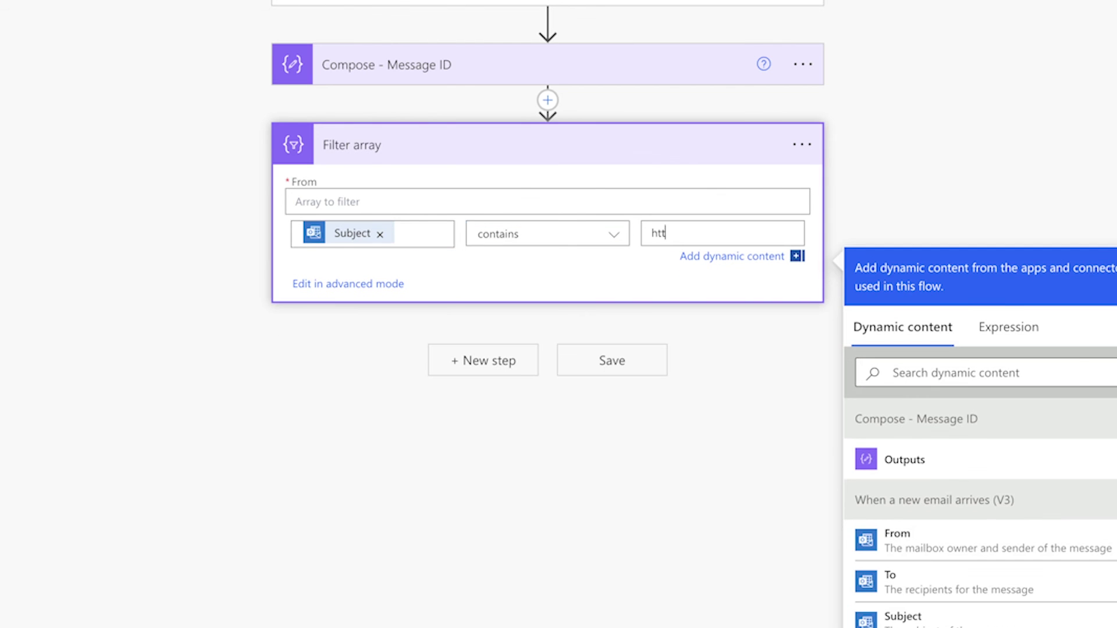
{"action": "type", "text": "ps://tasks.office.com"}
{"action": "left_click", "coordinate": [826, 142]}
Copy the subject-contains expression from the Filter array step's code view
{"action": "left_click", "coordinate": [807, 147]}
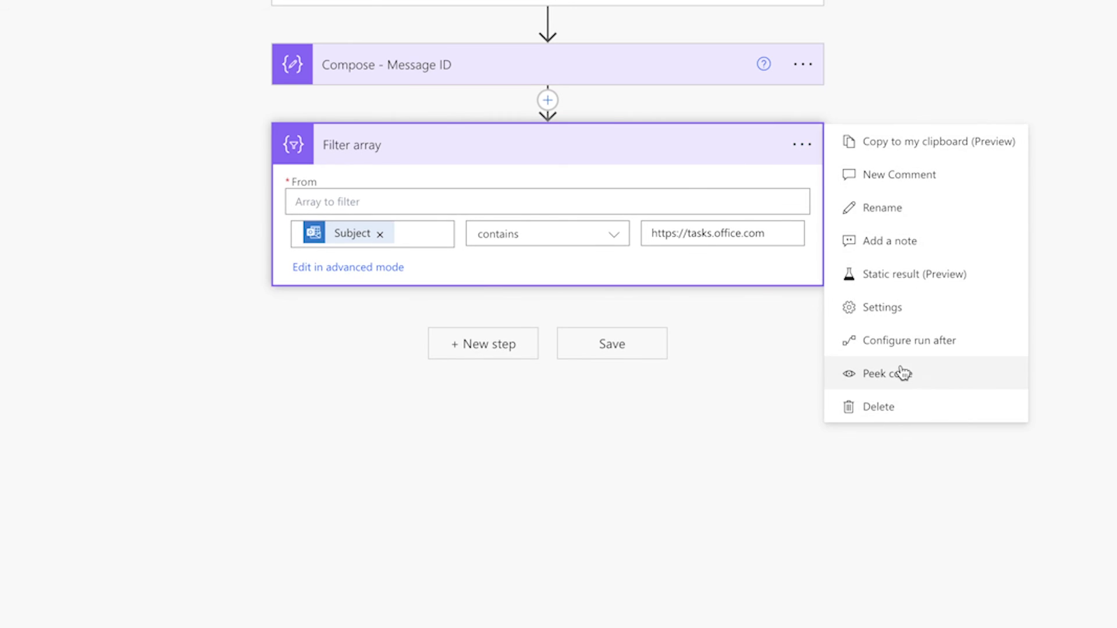
{"action": "left_click", "coordinate": [902, 372]}
{"action": "left_click_drag", "start_coordinate": [462, 246], "coordinate": [661, 245]}
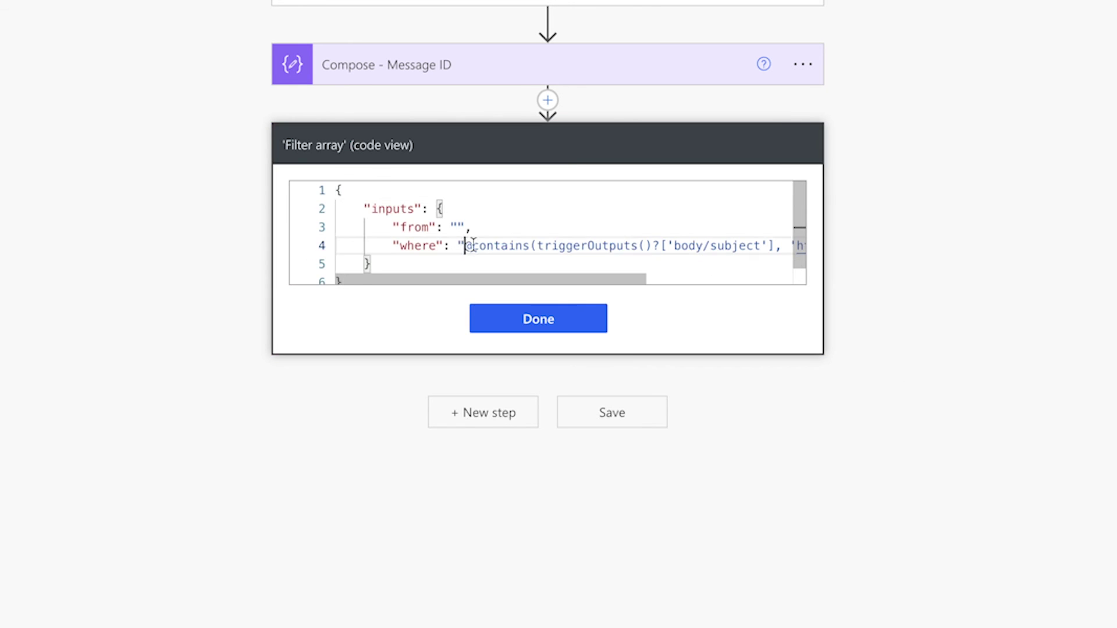
{"action": "scroll", "coordinate": [539, 244], "scroll_direction": "right", "scroll_amount": 4}
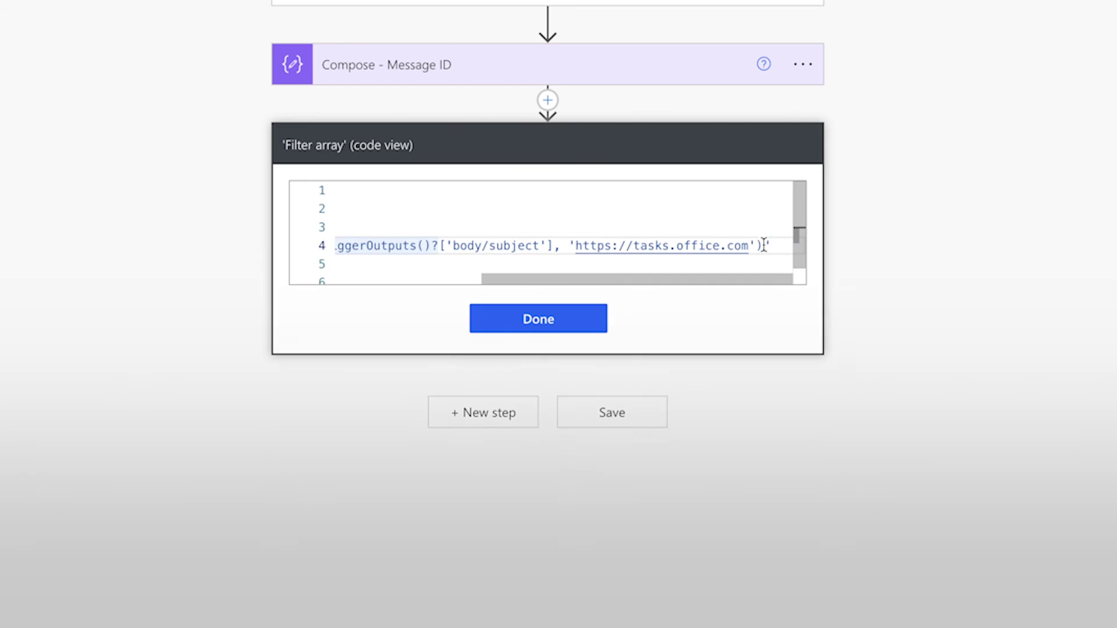
{"action": "left_click", "coordinate": [763, 245], "text": "shift"}
{"action": "key", "text": "super+c"}
{"action": "left_click", "coordinate": [548, 322]}
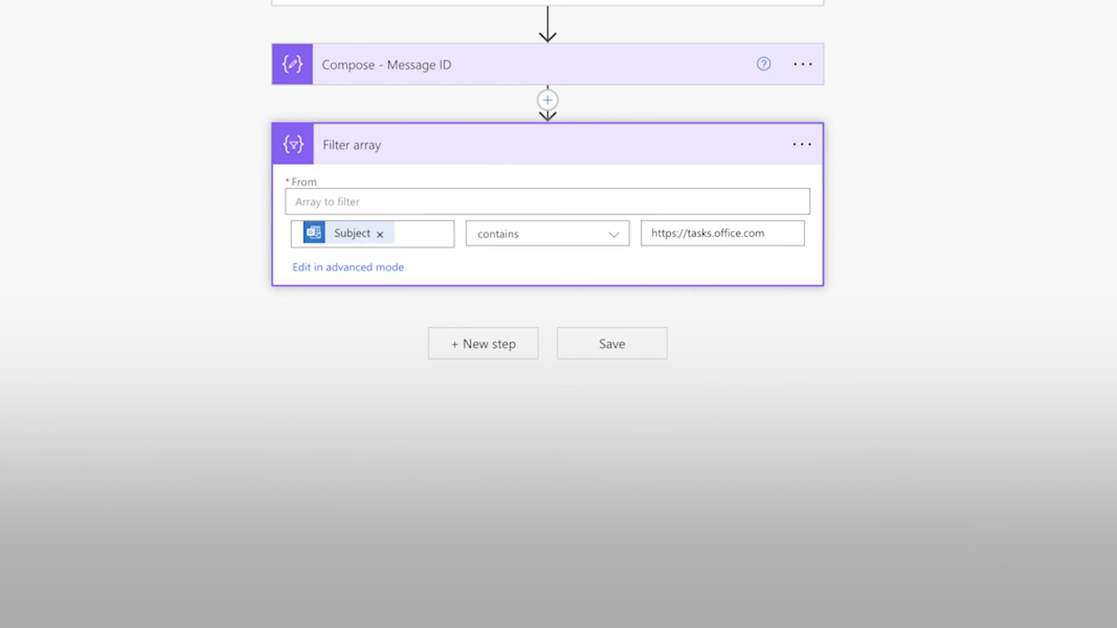
Paste the subject-contains expression as a second trigger condition on the new-email trigger
{"action": "left_click", "coordinate": [813, 90]}
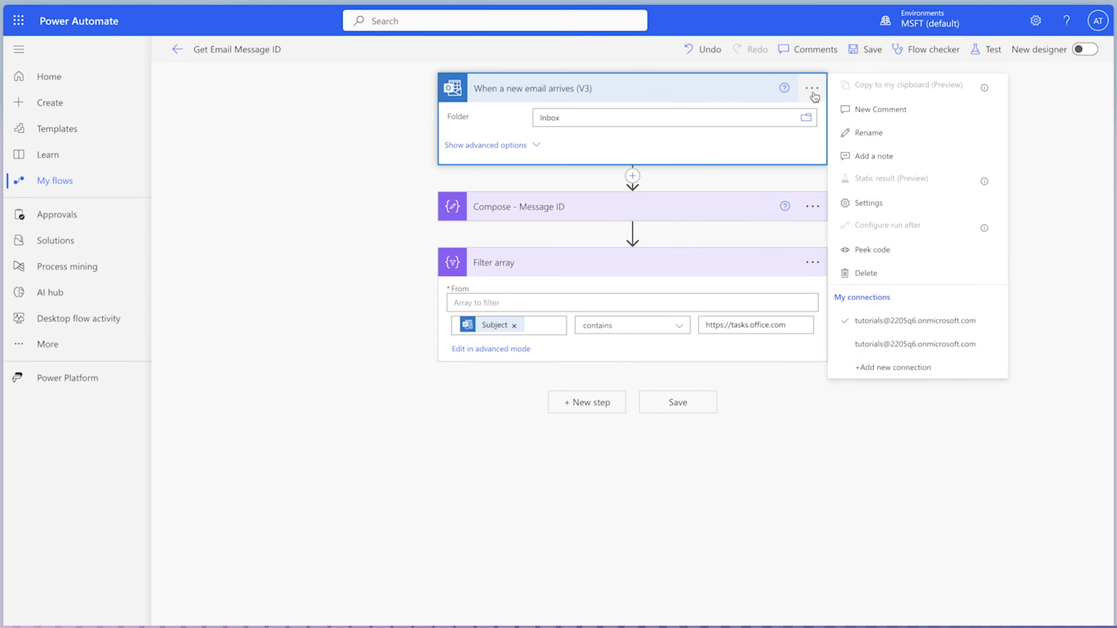
{"action": "left_click", "coordinate": [868, 204]}
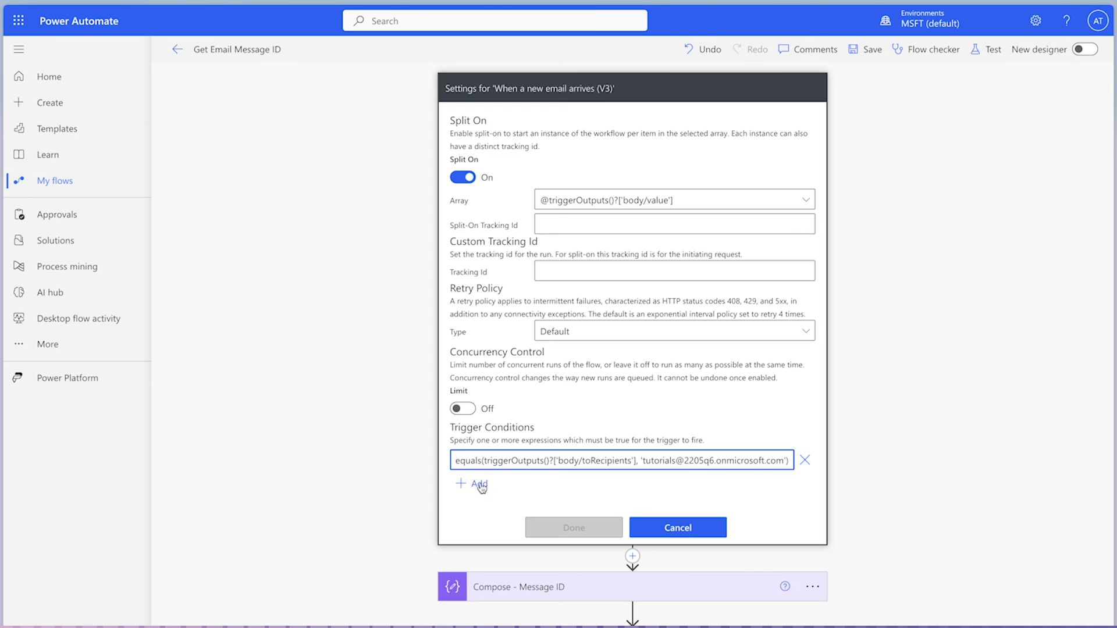
{"action": "left_click", "coordinate": [481, 485]}
{"action": "key", "text": "ctrl+v"}
{"action": "left_click", "coordinate": [574, 546]}
Delete the Filter array step, then save the flow and start a manual test
{"action": "left_click", "coordinate": [817, 263]}
{"action": "left_click", "coordinate": [855, 446]}
{"action": "left_click", "coordinate": [581, 381]}
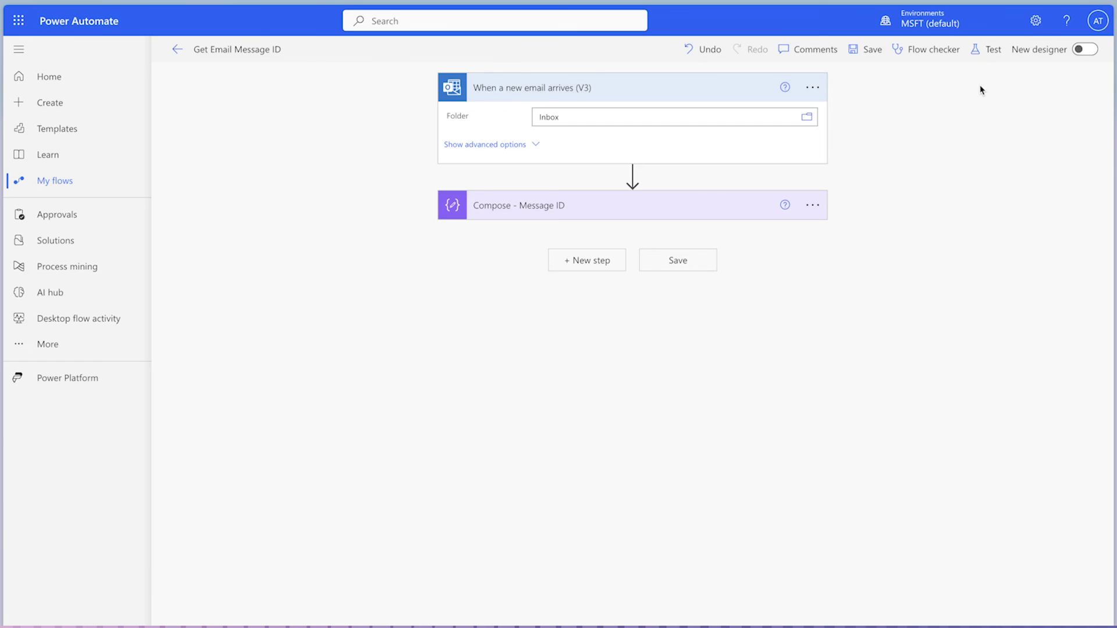
{"action": "left_click", "coordinate": [985, 49]}
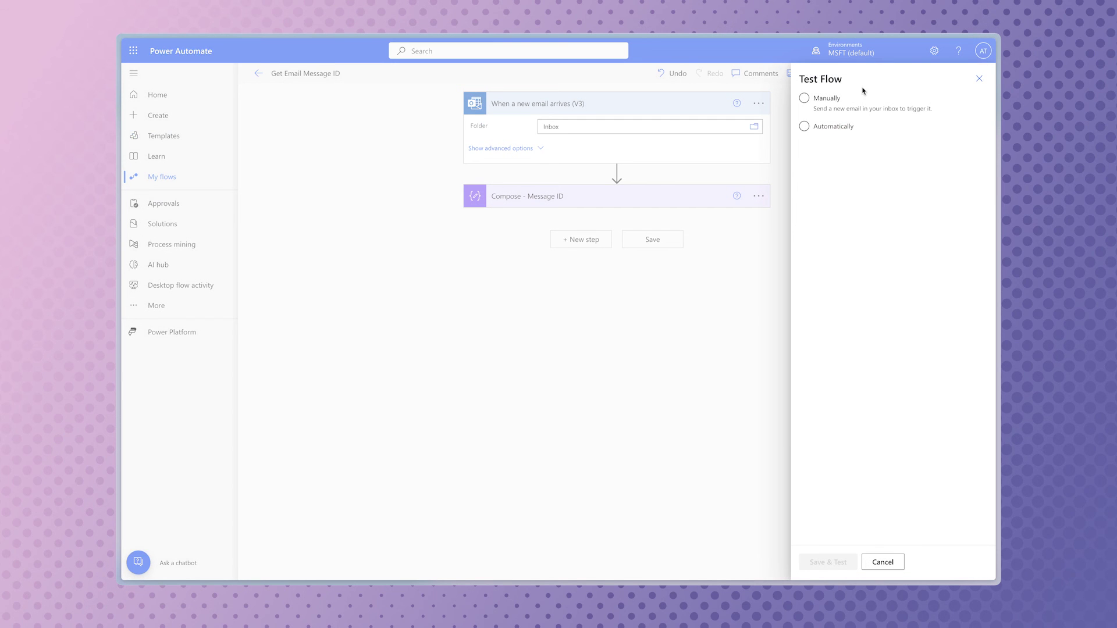
{"action": "left_click", "coordinate": [860, 94]}
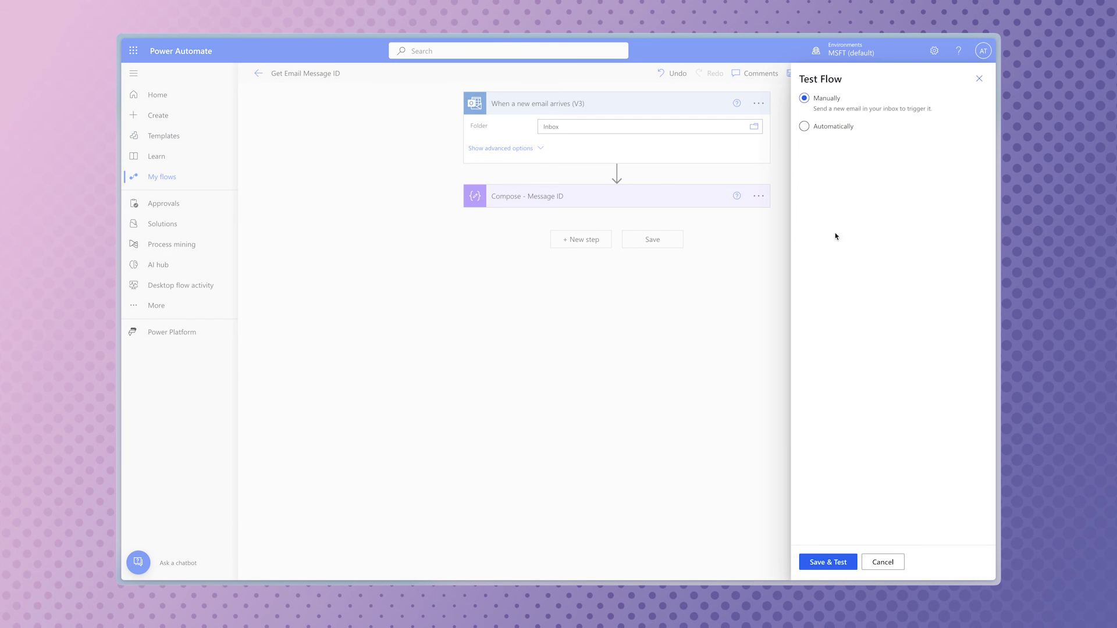
{"action": "left_click", "coordinate": [838, 559]}
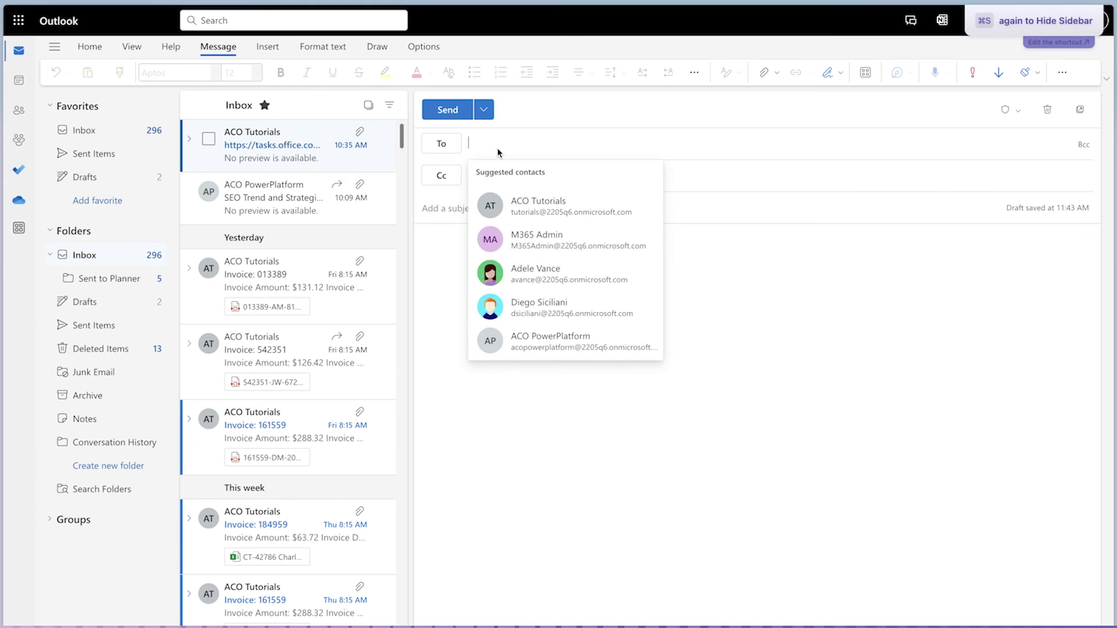
Address a new Outlook test email to the tutorials mailbox
{"action": "type", "text": "tut"}
{"action": "left_click", "coordinate": [509, 185]}
{"action": "left_click", "coordinate": [480, 208]}
Send 'This is a test email', then a second email with the Planner link subject and body 'Another test'
{"action": "type", "text": "This is a test email"}
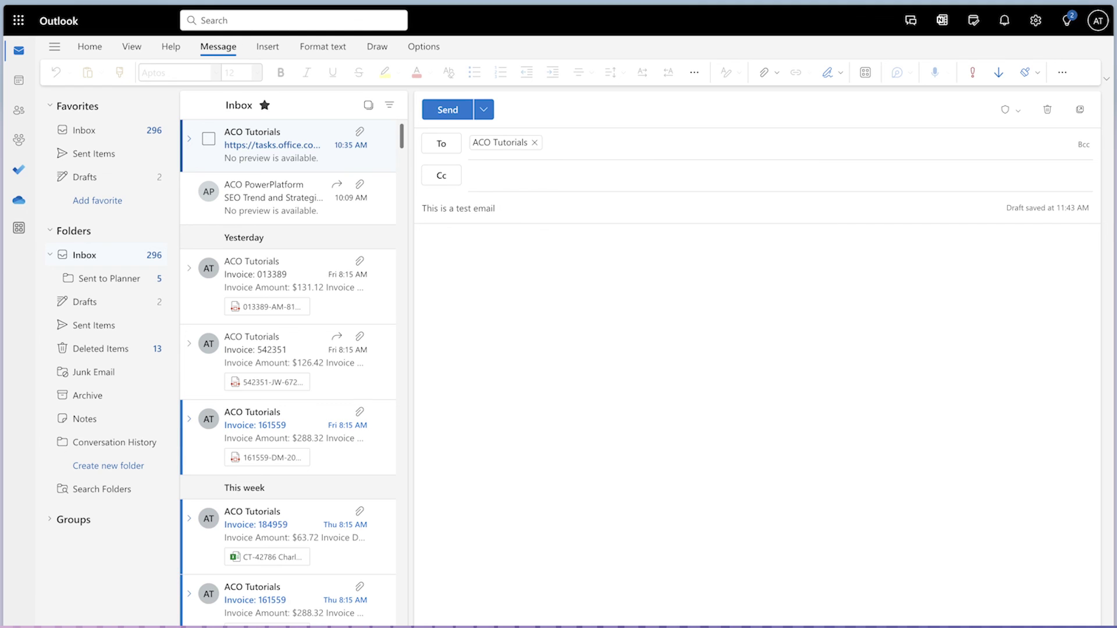
{"action": "left_click", "coordinate": [458, 120]}
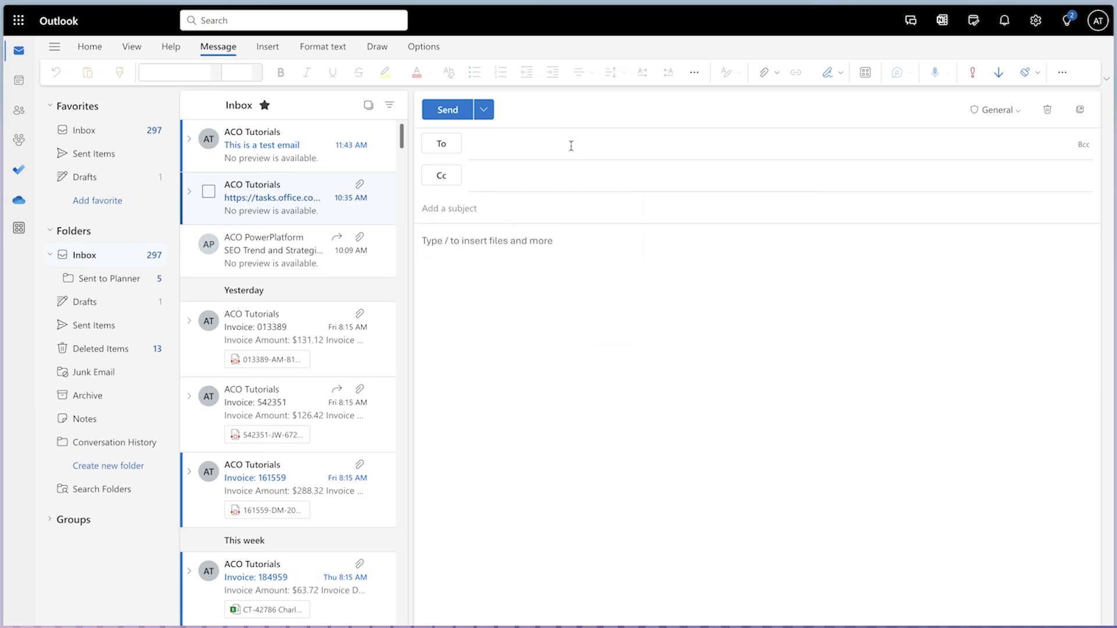
{"action": "type", "text": "aco"}
{"action": "left_click", "coordinate": [634, 178]}
{"action": "key", "text": "ctrl+v"}
{"action": "left_click", "coordinate": [544, 242]}
{"action": "type", "text": "Another test"}
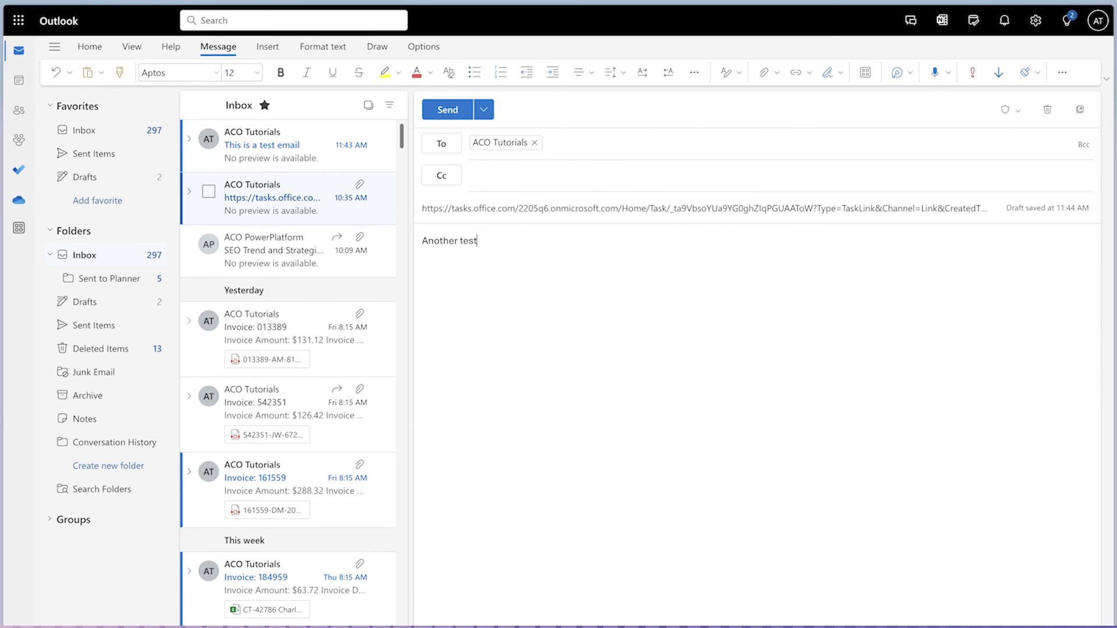
{"action": "left_click", "coordinate": [459, 111]}
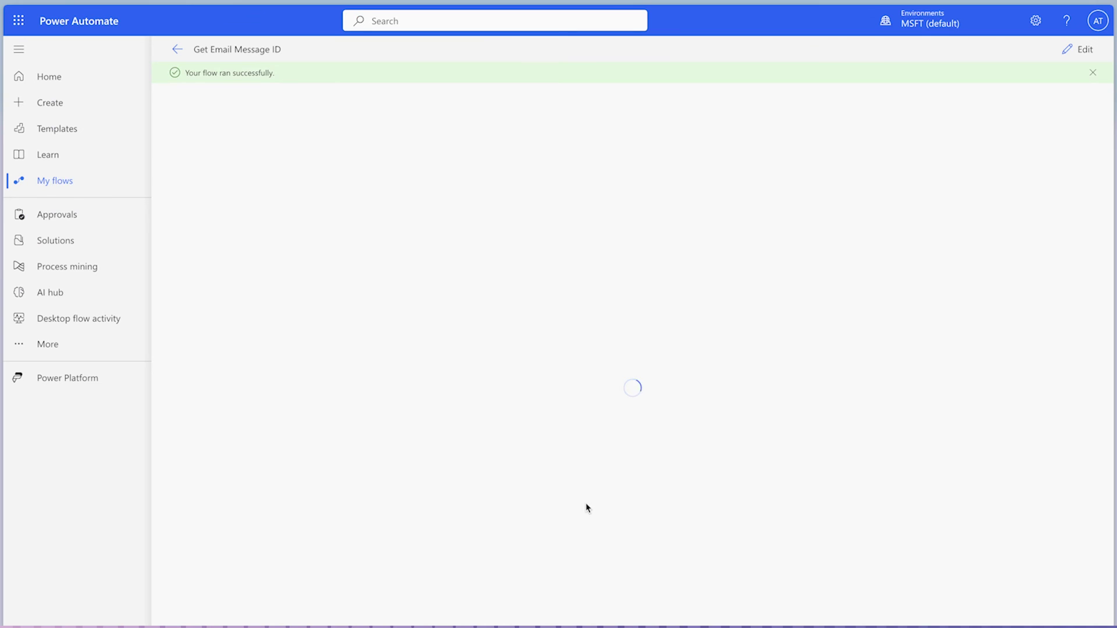
{"action": "left_click", "coordinate": [1078, 50]}
{"action": "left_click", "coordinate": [811, 88]}
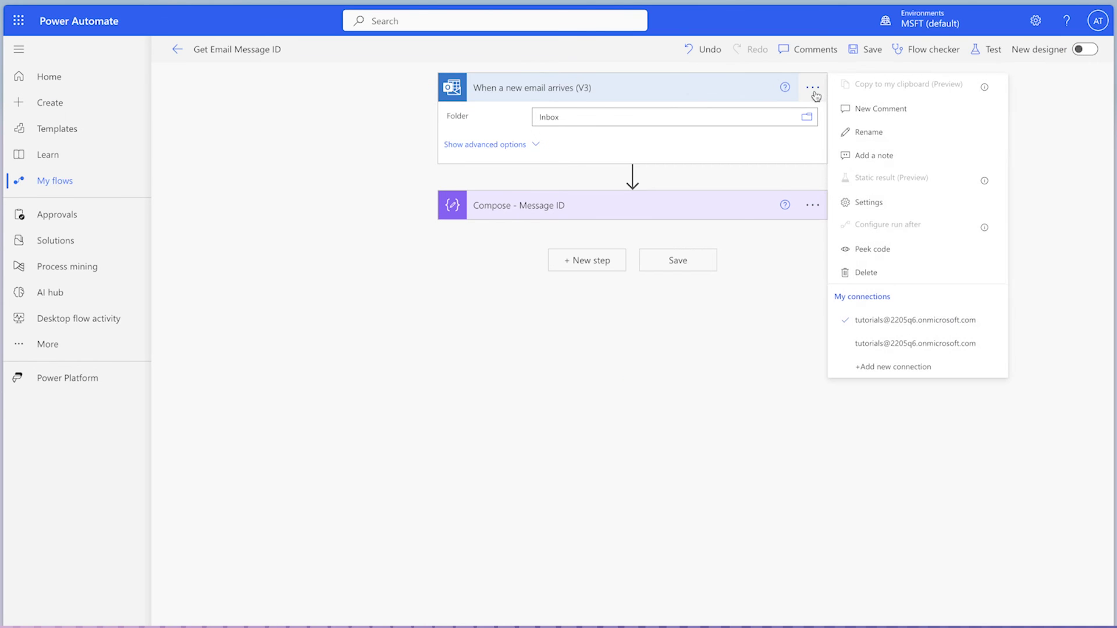
{"action": "left_click", "coordinate": [858, 203]}
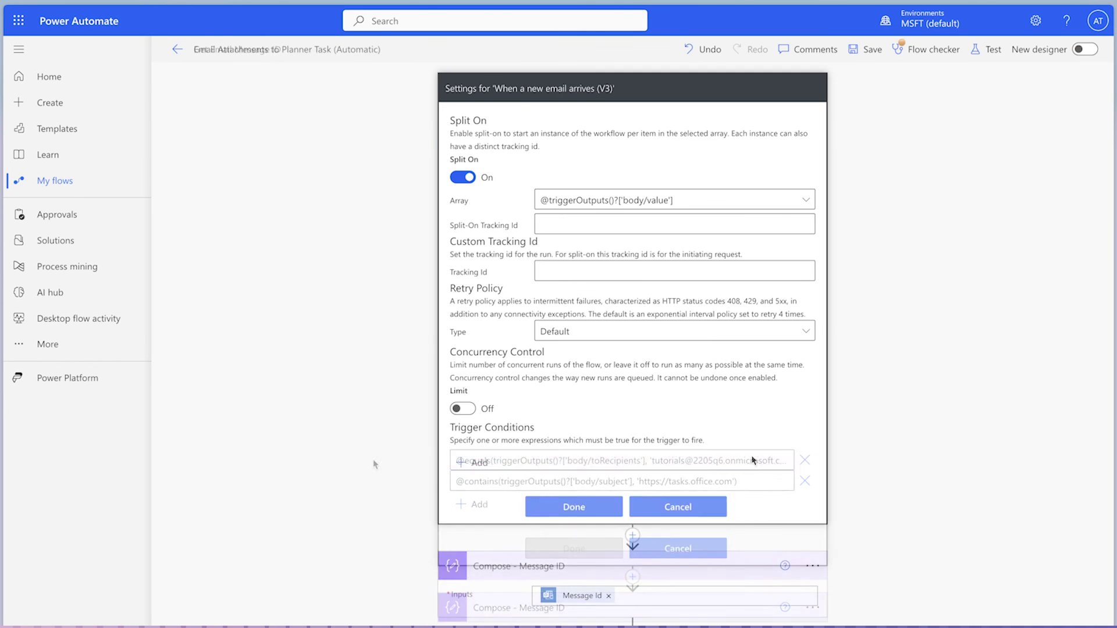
{"action": "left_click", "coordinate": [479, 462]}
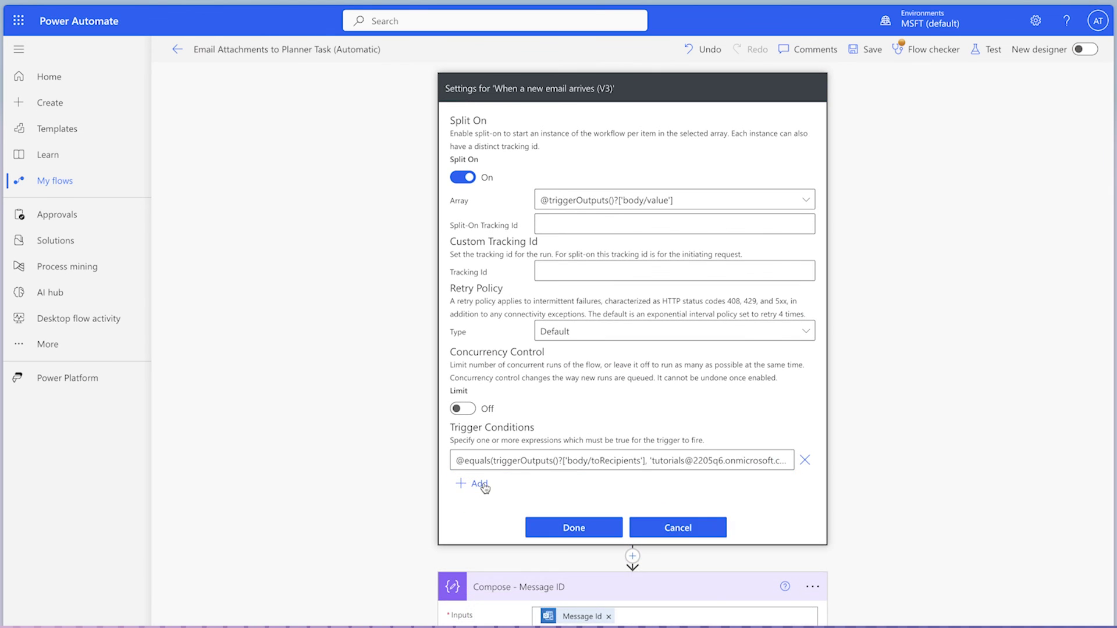
{"action": "left_click", "coordinate": [477, 482]}
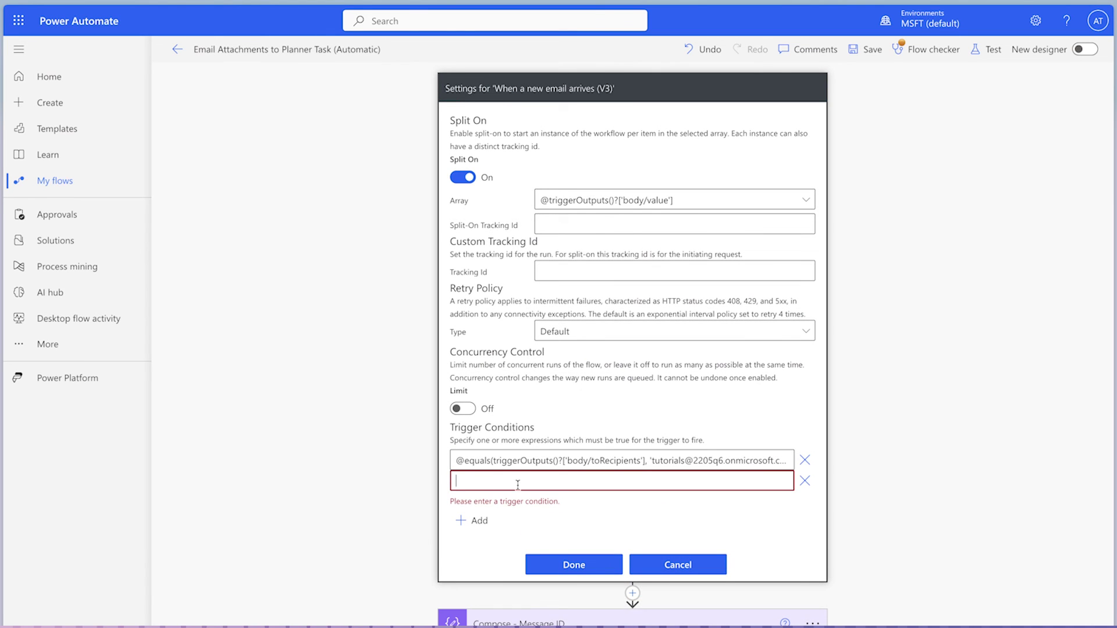
{"action": "key", "text": "ctrl+v"}
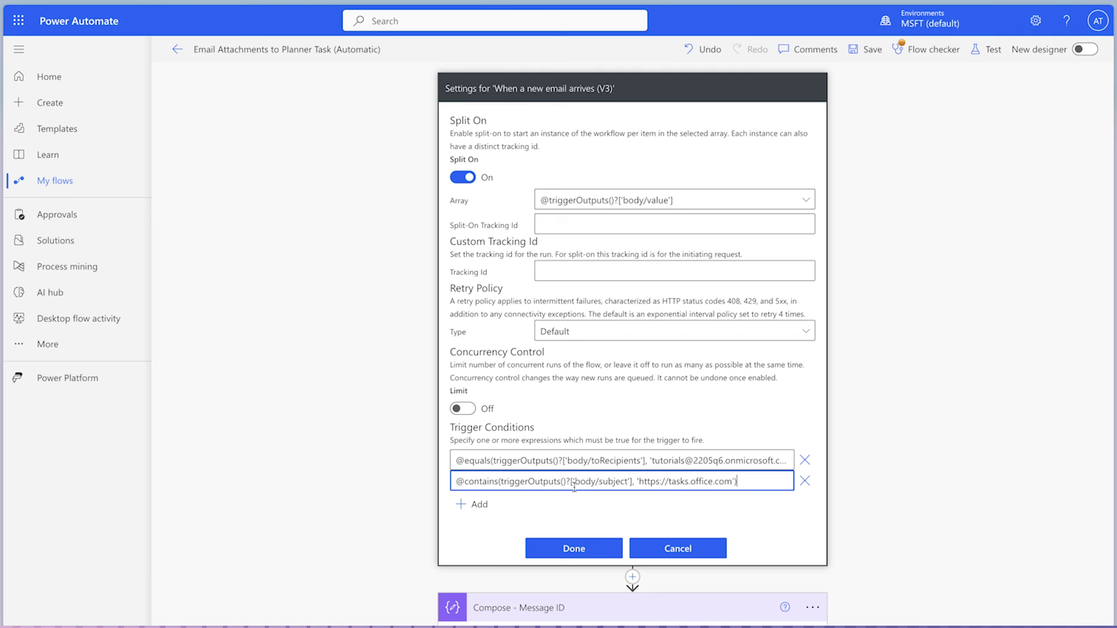
{"action": "left_click", "coordinate": [585, 548]}
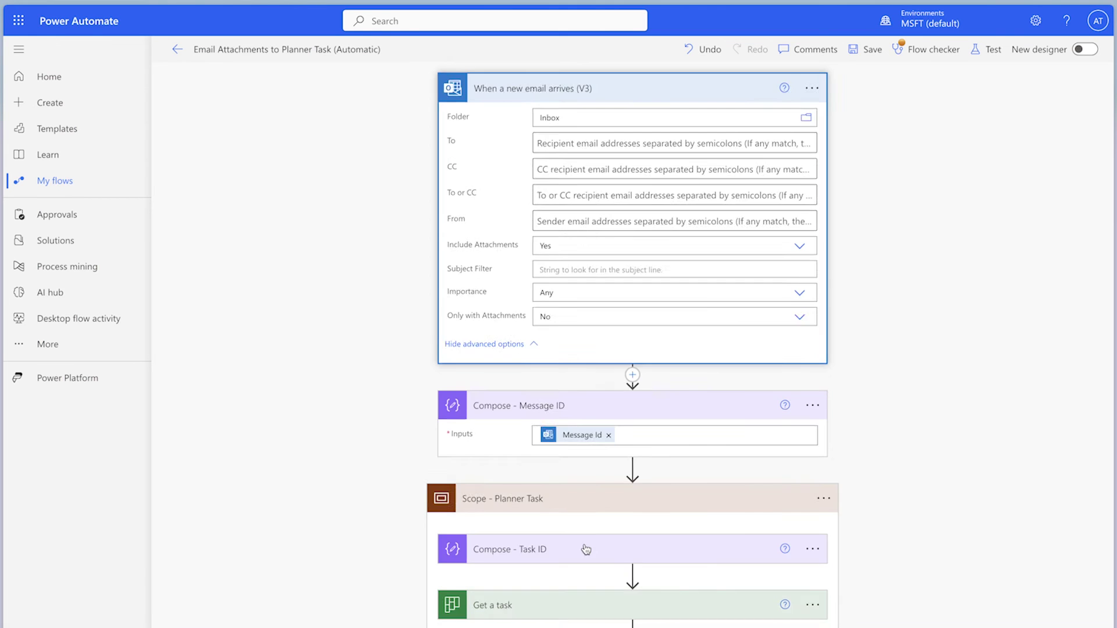